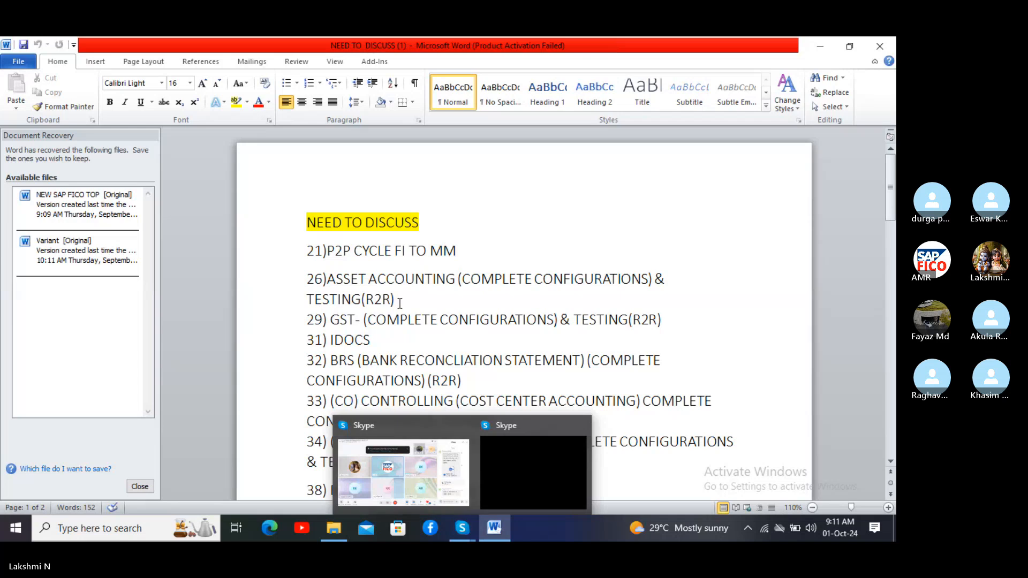
click(399, 312)
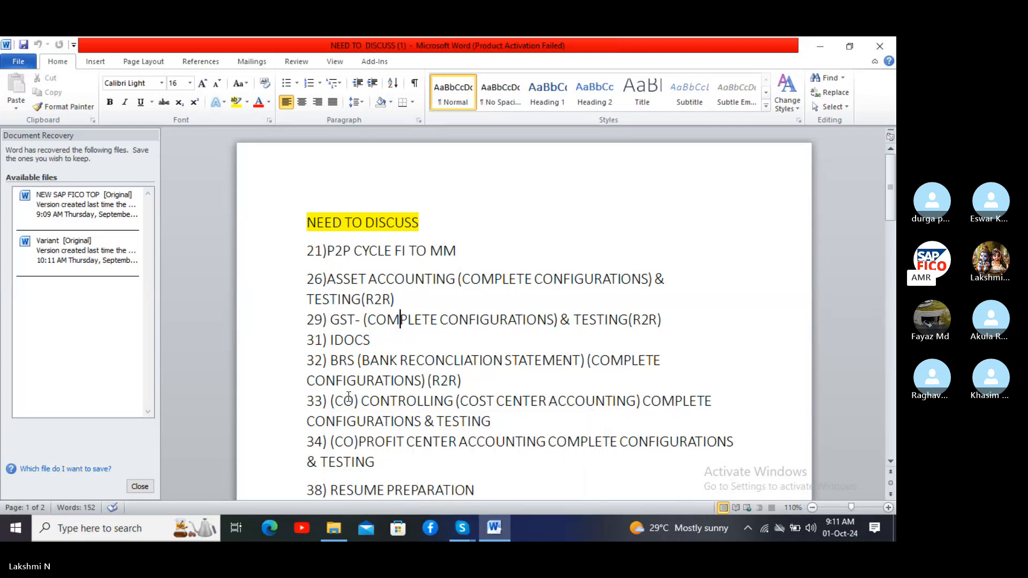
scroll(349, 396, down, 3)
scroll(348, 396, up, 3)
scroll(348, 396, down, 4)
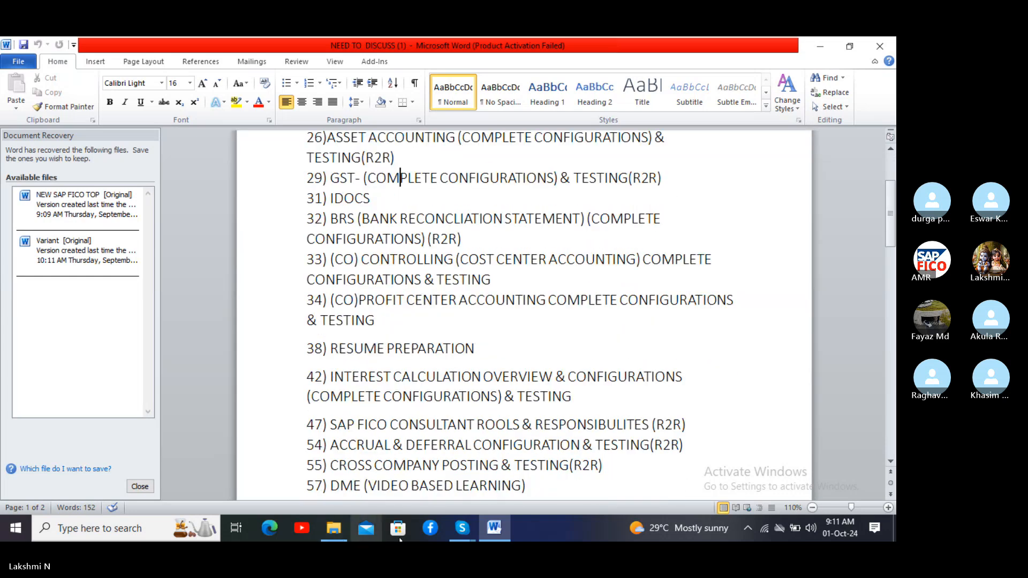
Step: Switch to the Skype meeting window, unmute the microphone and dismiss the recording notice
mouse_move(459, 528)
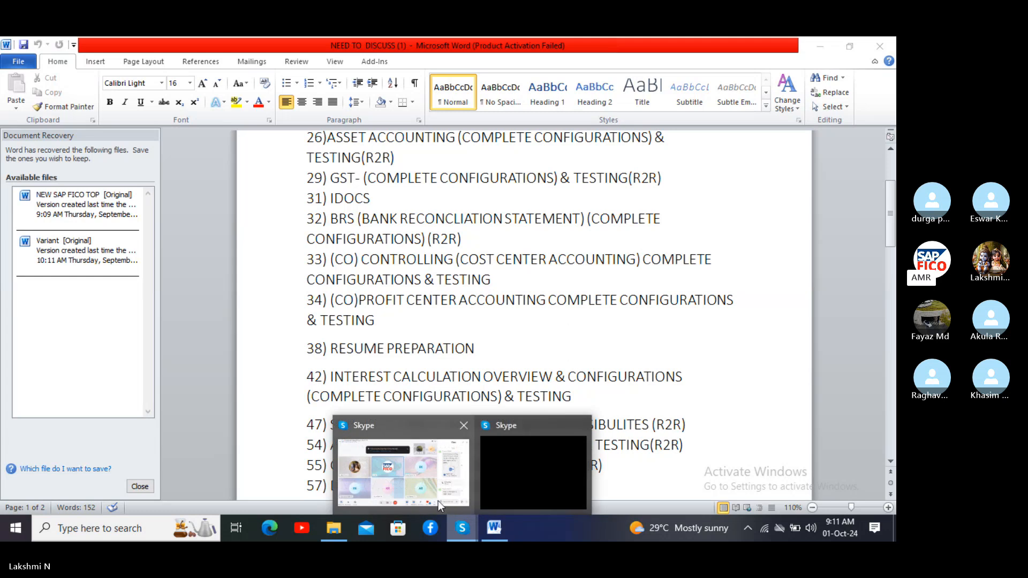
click(432, 494)
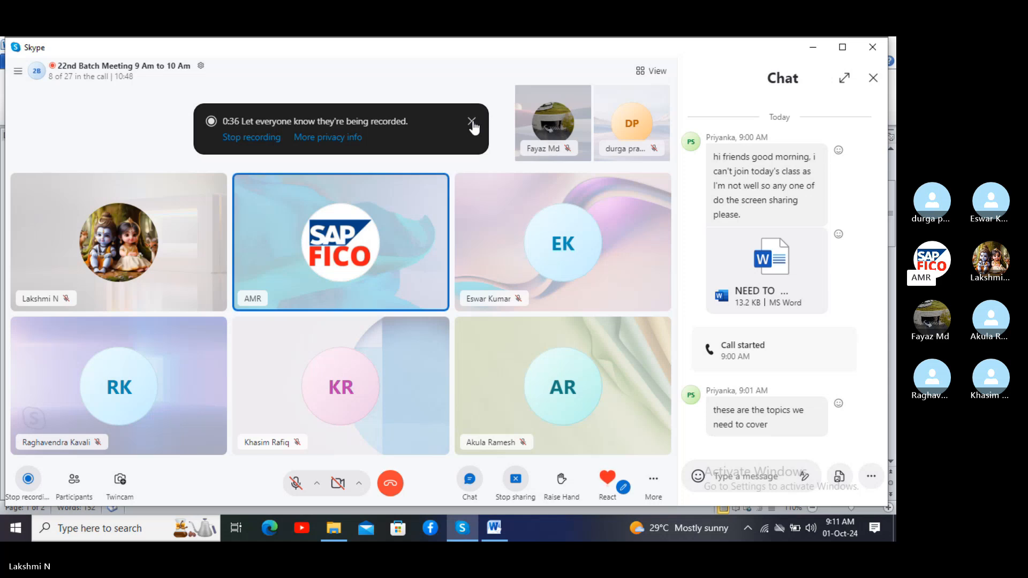
click(296, 483)
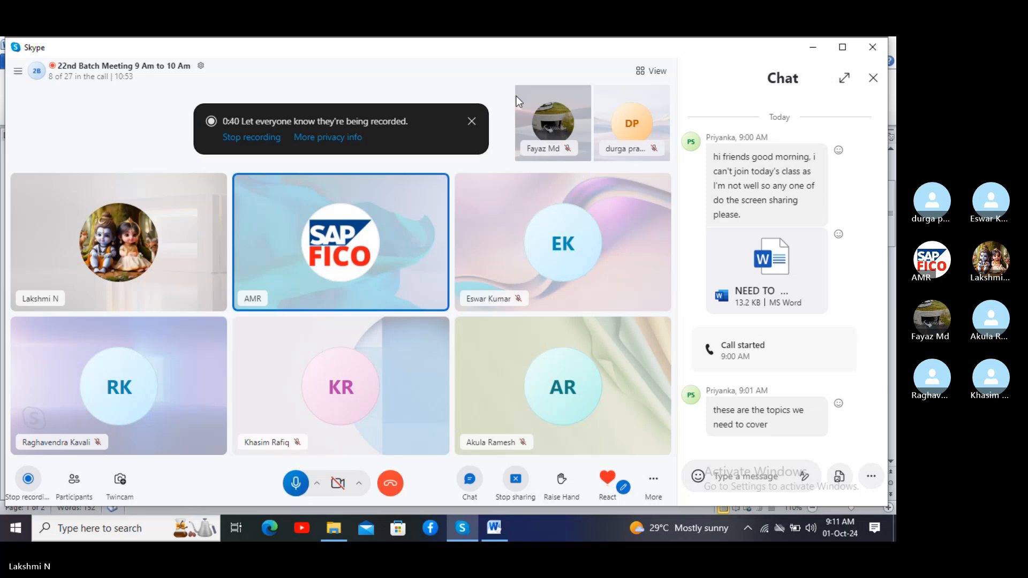
click(471, 122)
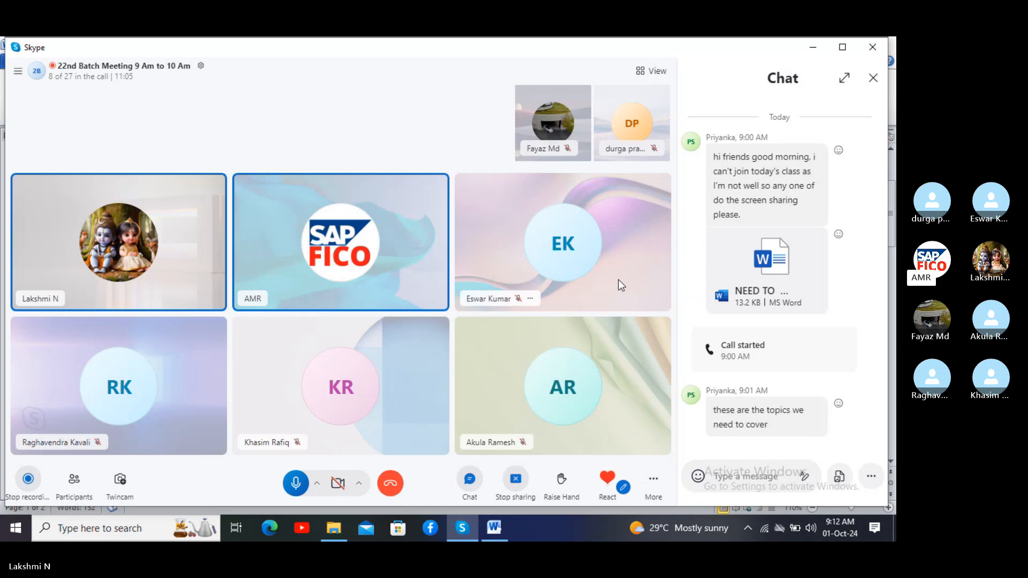
Step: Switch back to the Word topic list and set the font color of "29) GST- (COMPLETE CONFIGURATIONS" to green
click(493, 537)
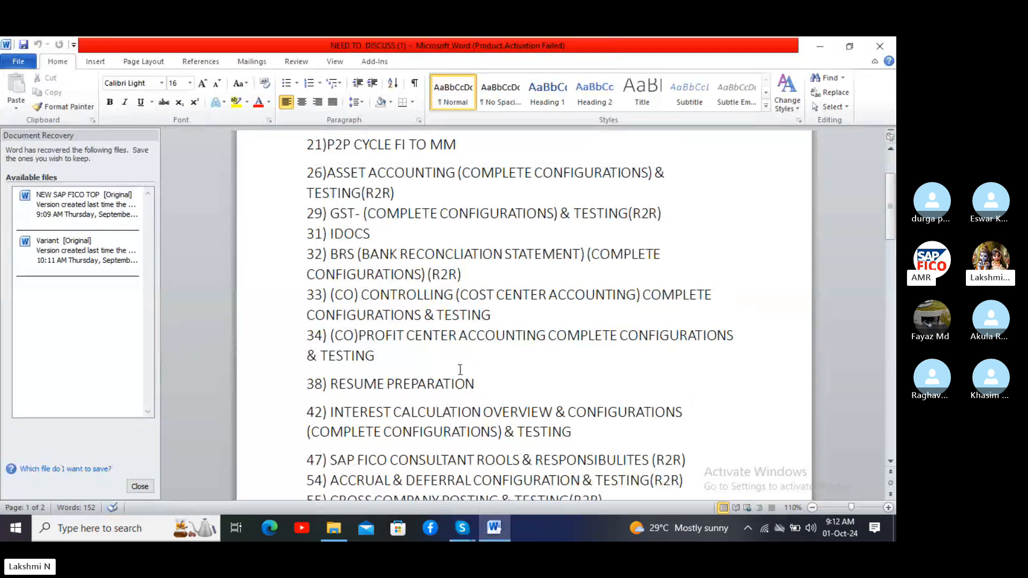
scroll(459, 370, up, 3)
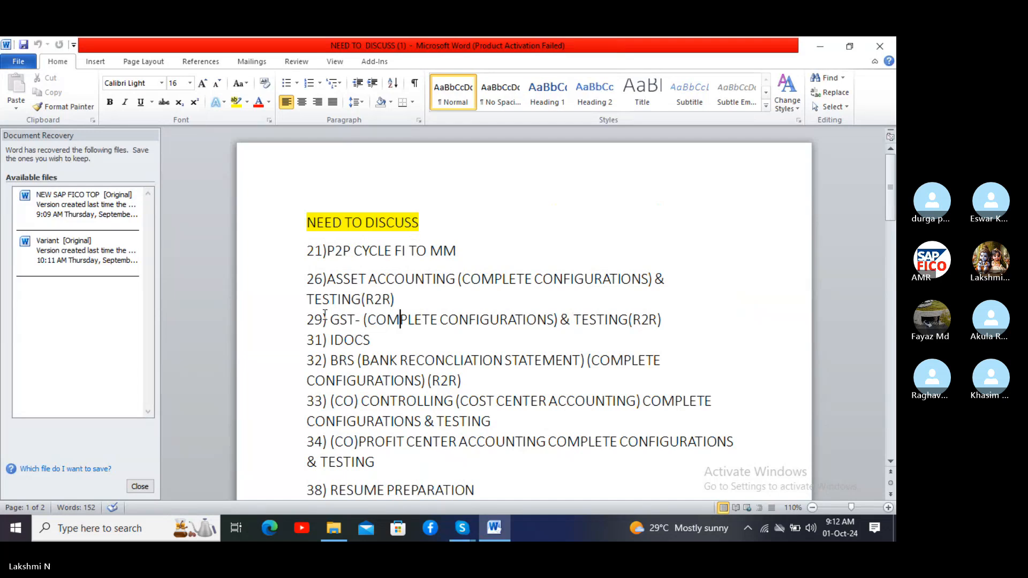
drag(307, 319, 553, 319)
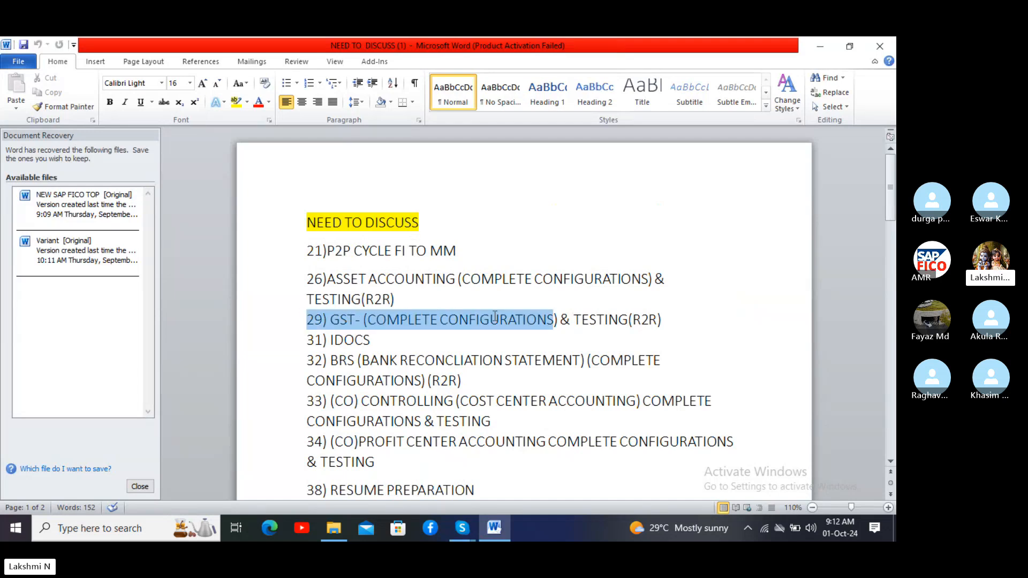
click(269, 104)
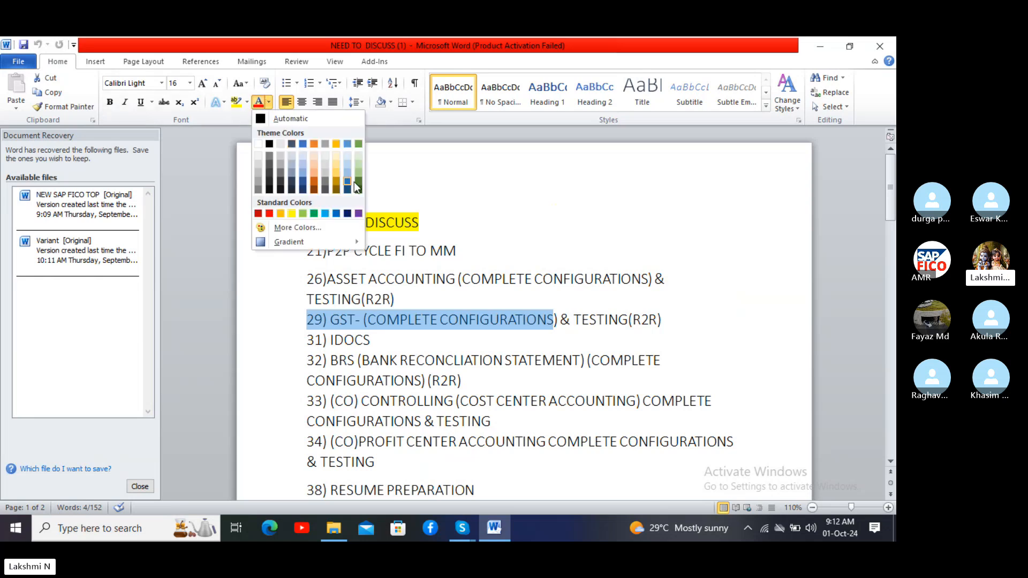
click(314, 213)
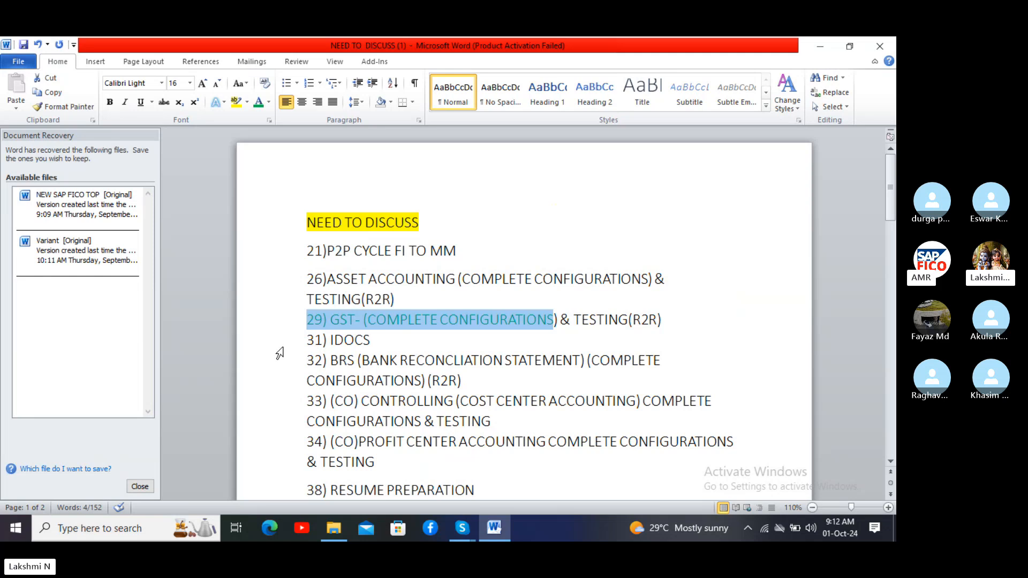
Step: Apply the same green font color to the line "65)Types of currencies in SAP"
scroll(338, 381, down, 8)
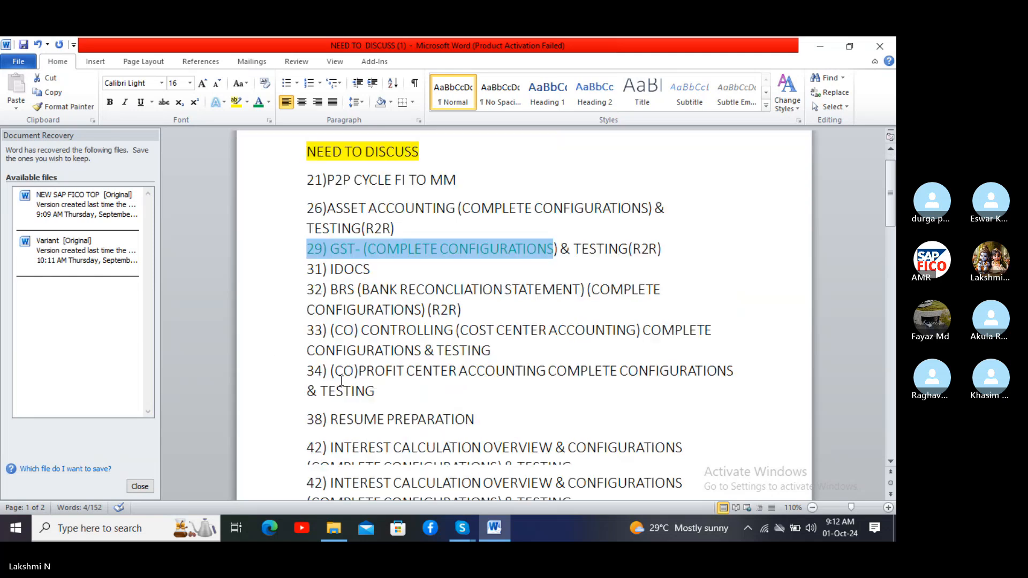
scroll(341, 381, down, 4)
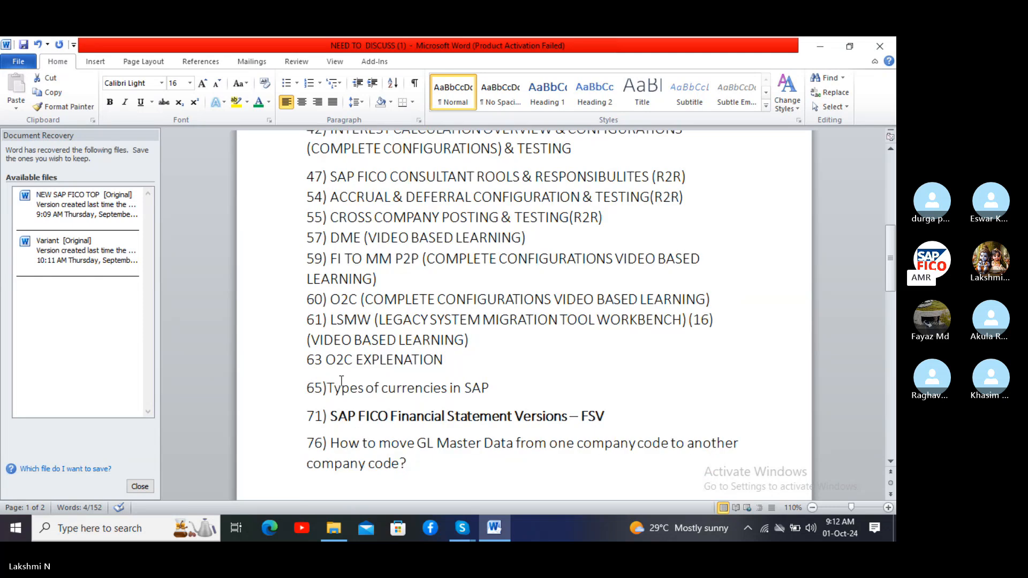
drag(299, 387, 500, 390)
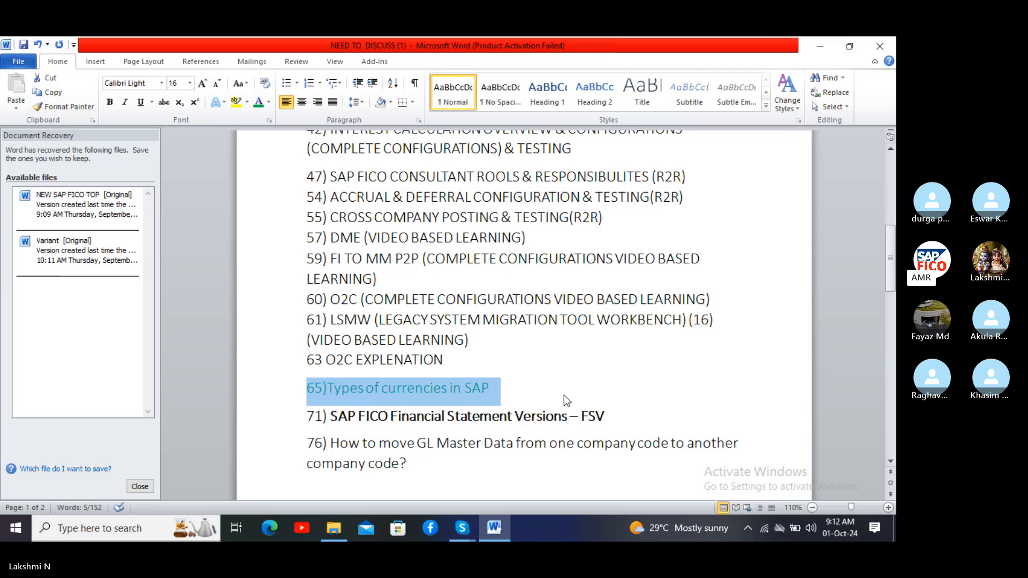
Step: Switch to the Skype meeting window and unmute the microphone again
click(456, 529)
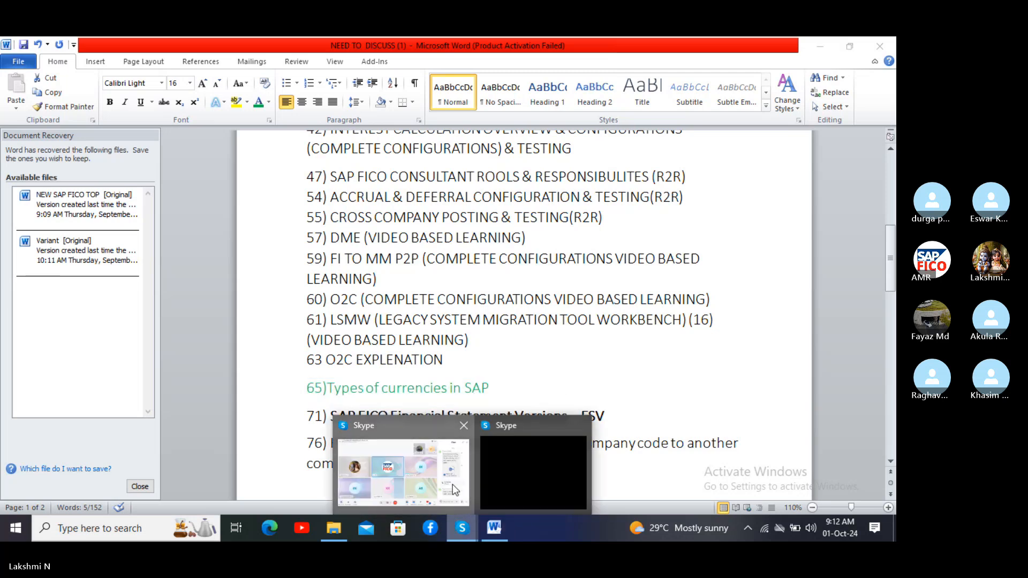
click(456, 489)
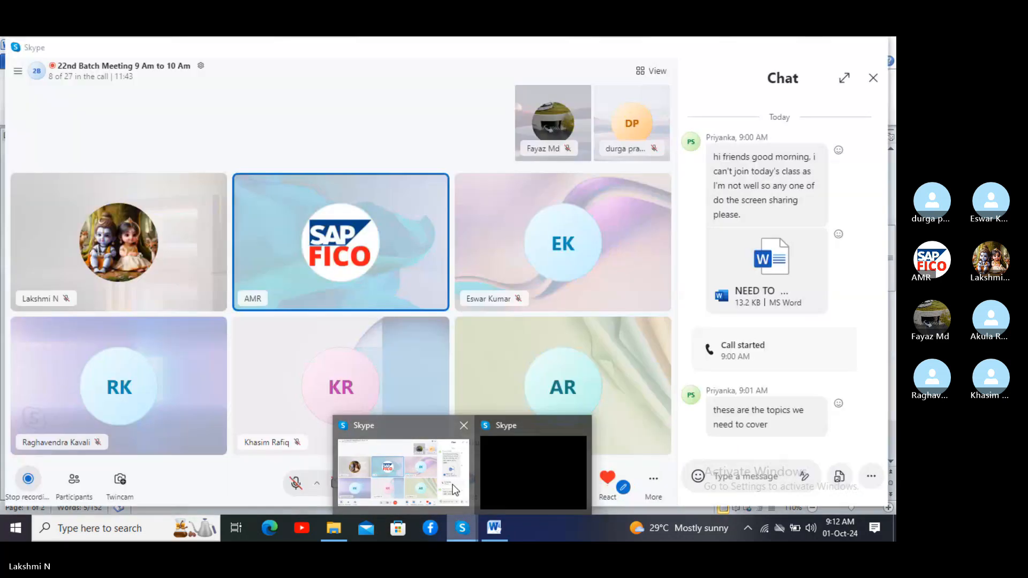
click(298, 488)
click(297, 487)
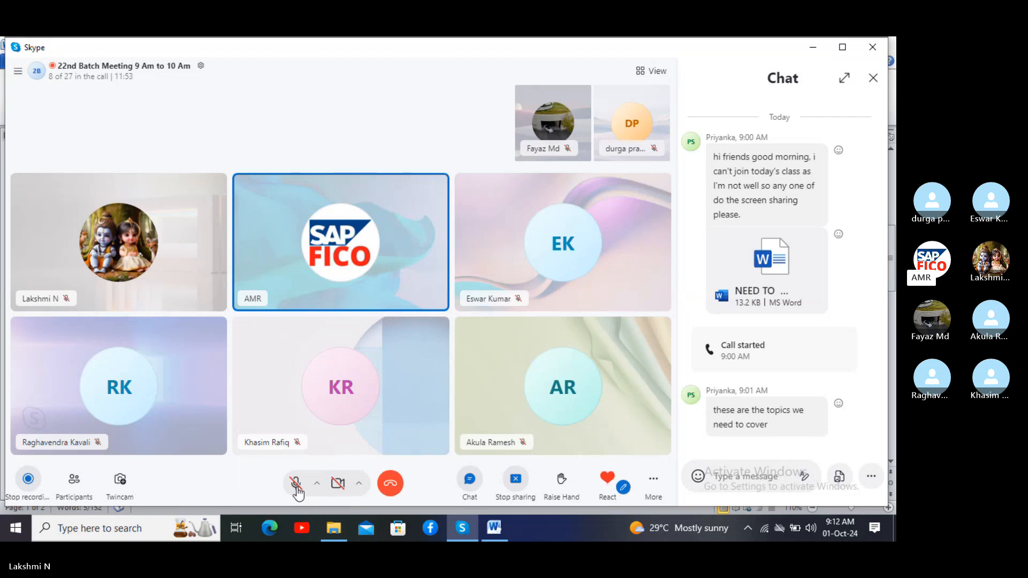
click(296, 484)
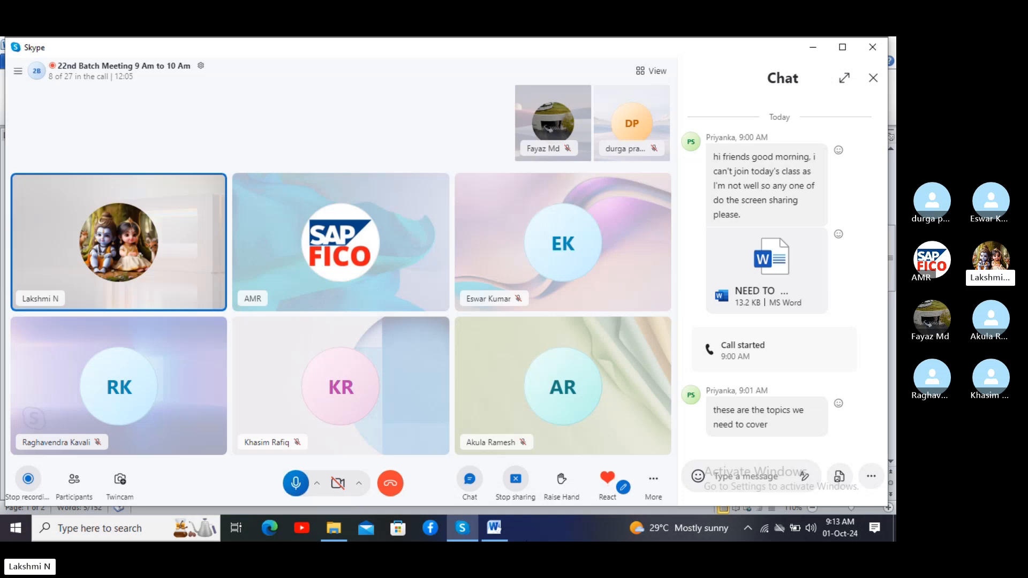
Step: Return to the Word topic list and reset the font color of "65)Types of currencies in SAP" to Automatic
click(493, 528)
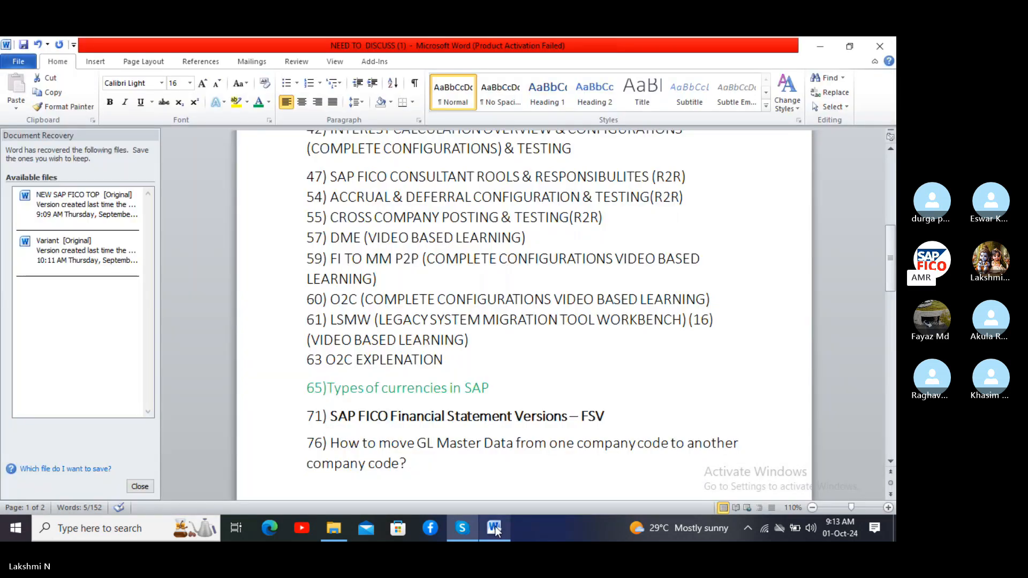
click(270, 102)
click(299, 297)
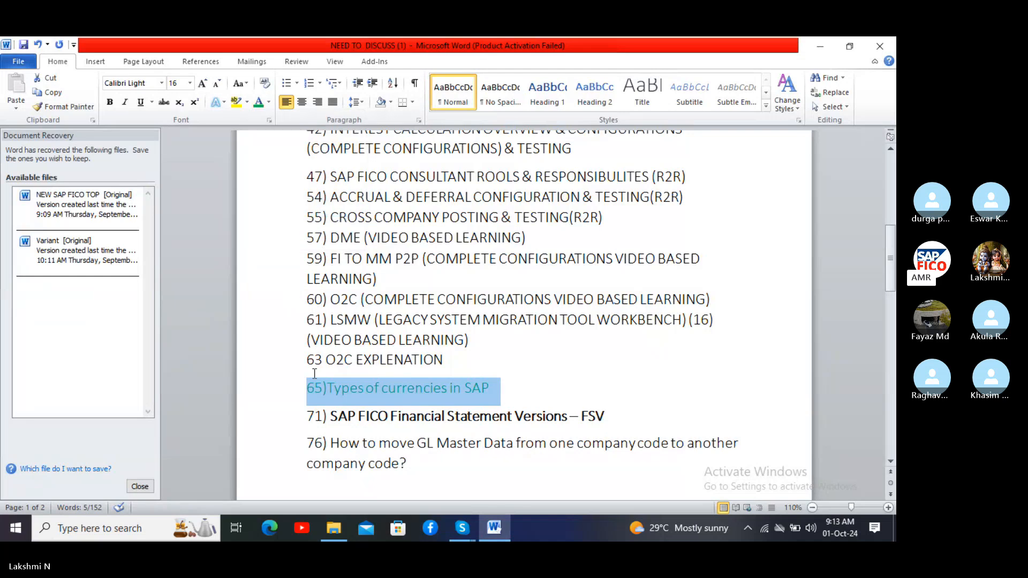
drag(284, 378, 314, 390)
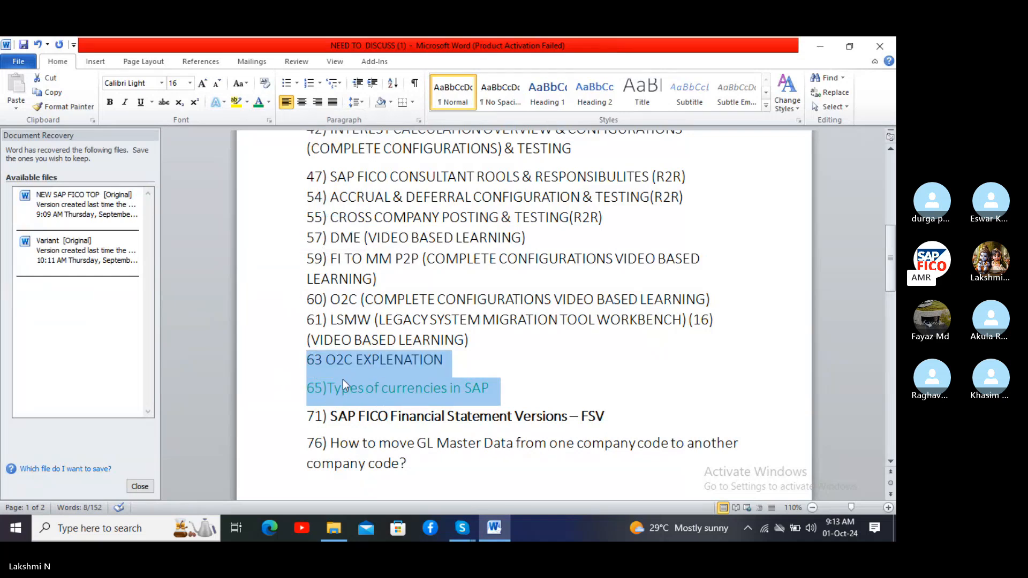
click(308, 378)
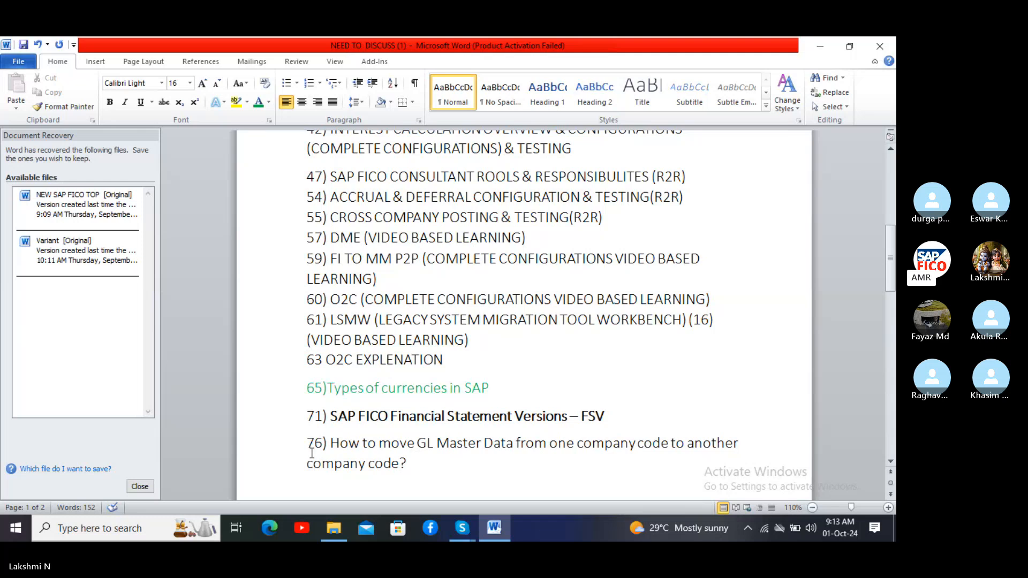
click(294, 385)
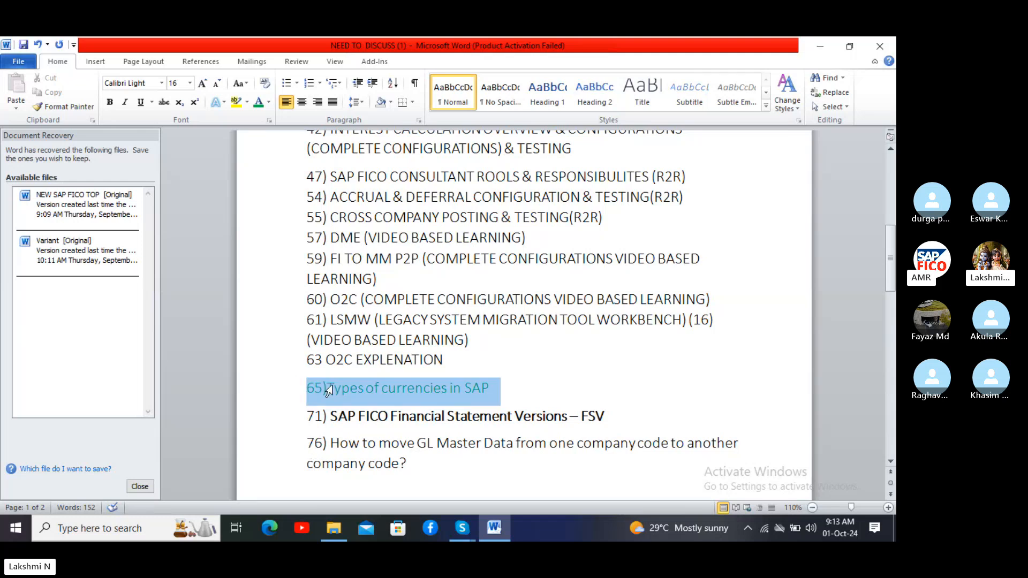
click(268, 101)
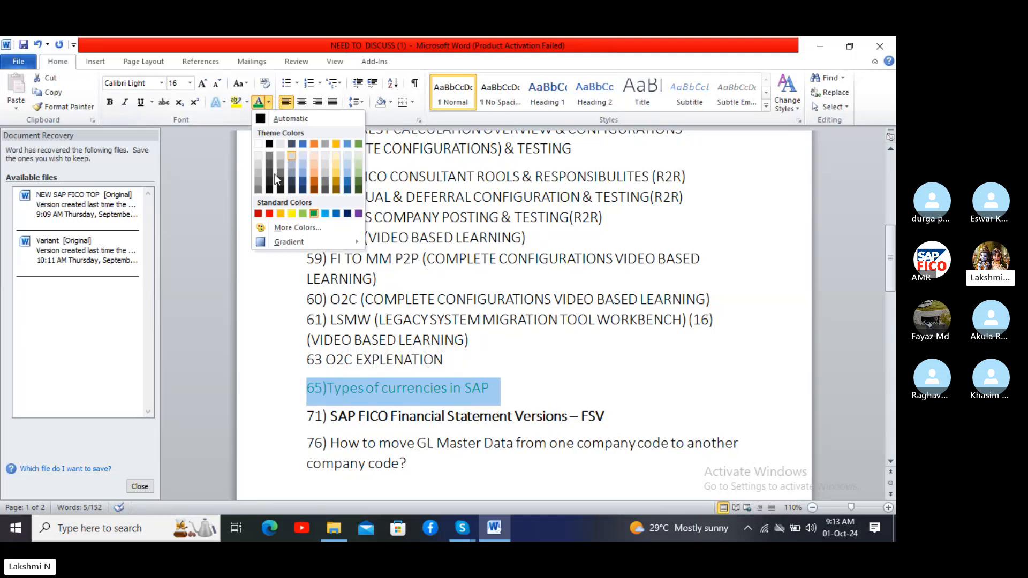
click(261, 116)
Step: Set the font color of topic 76, about moving GL Master Data between company codes, to green
drag(306, 443, 399, 464)
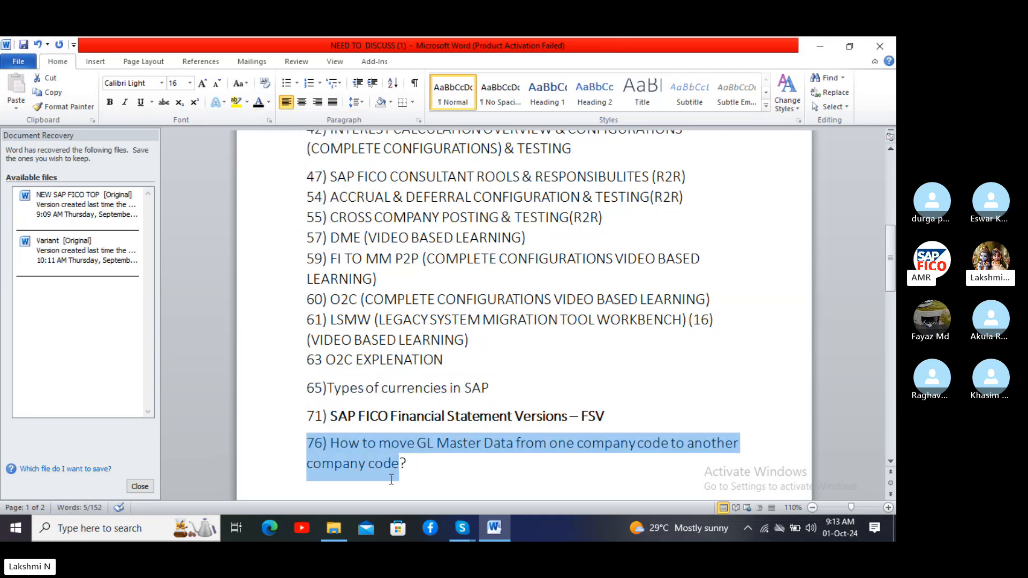
click(272, 101)
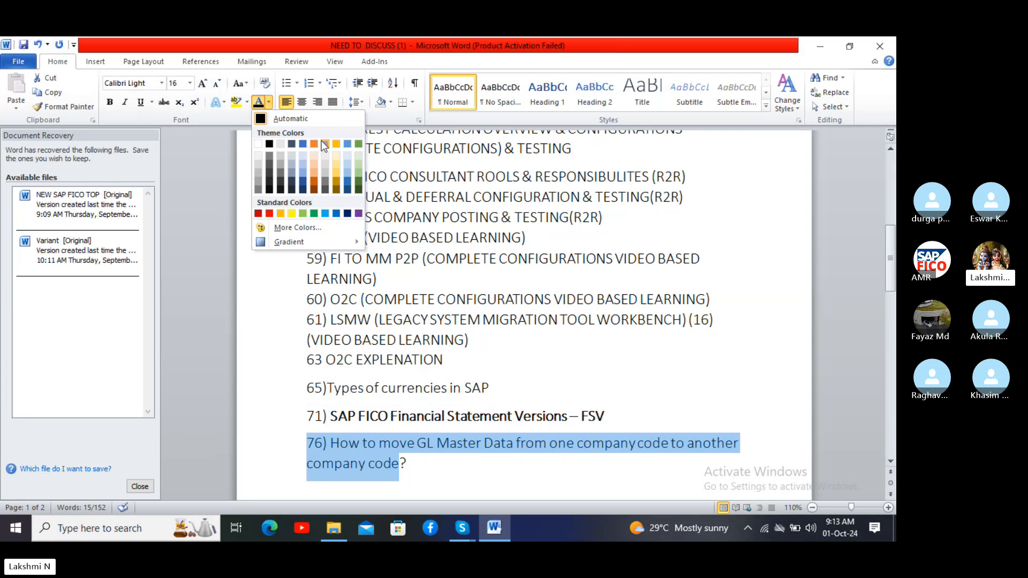
click(314, 215)
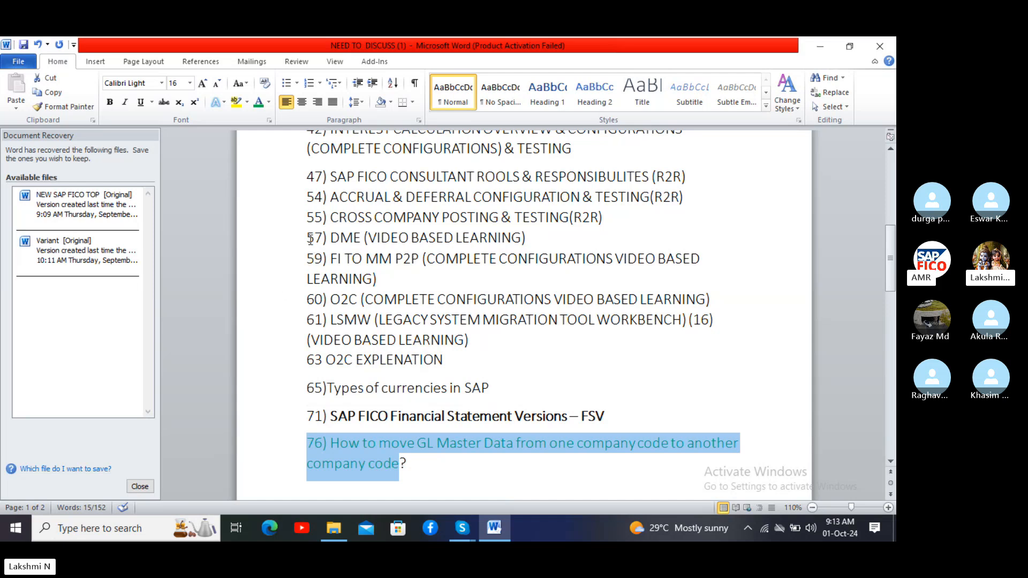
Step: Set the font color of the video based learning topics 57, 59, 60 and 61 to orange
drag(307, 235, 462, 342)
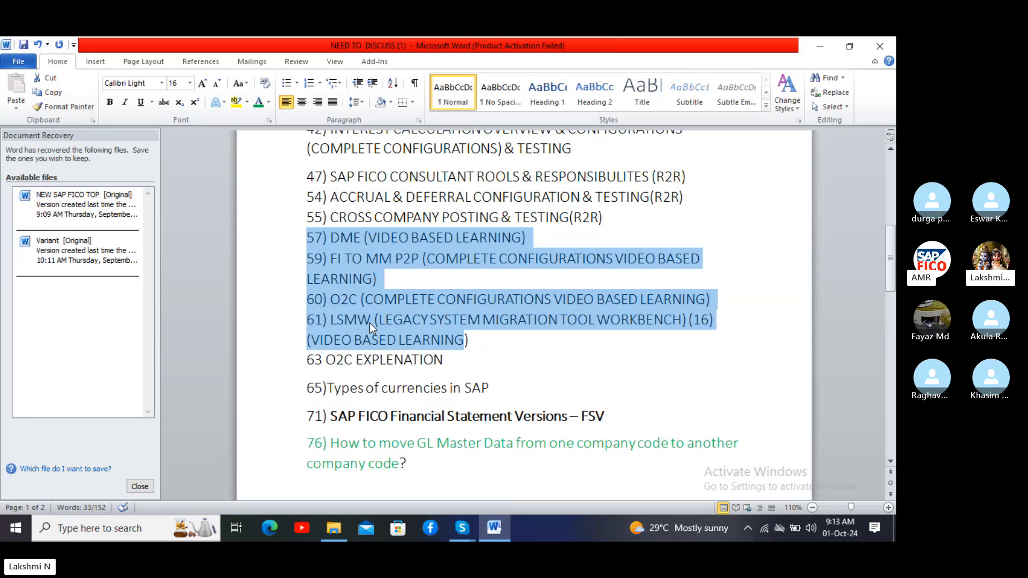
click(268, 102)
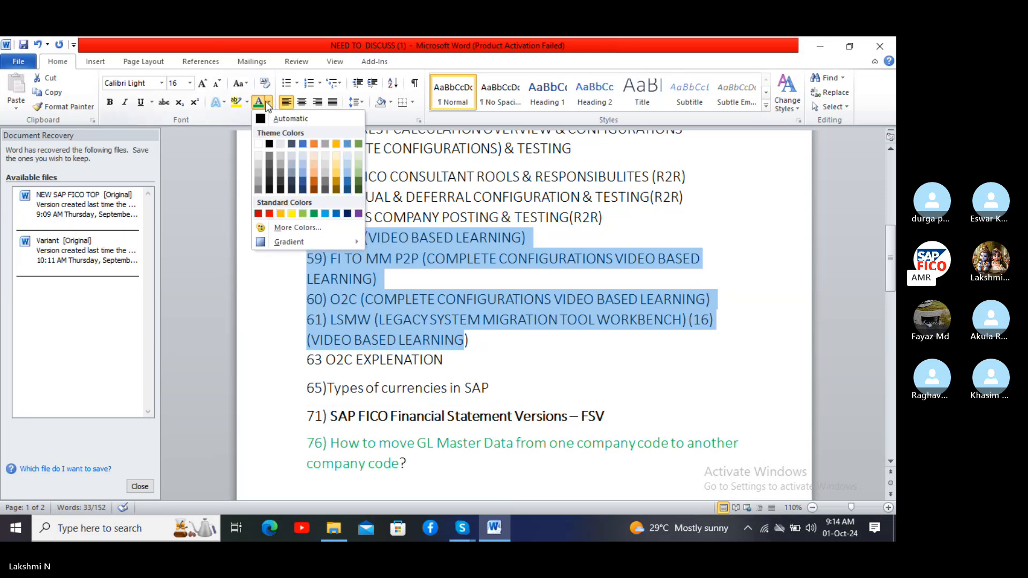
click(280, 214)
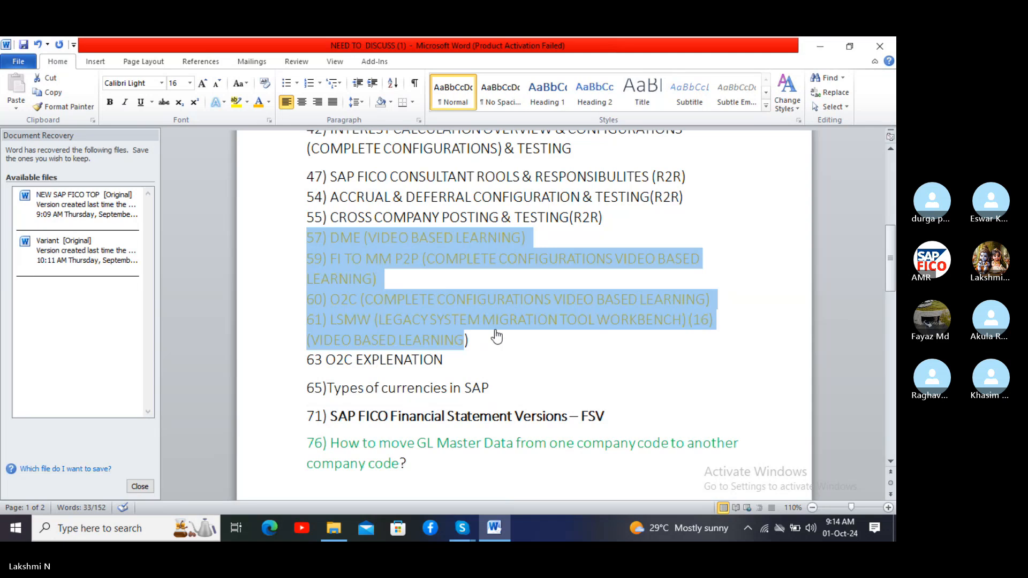
click(498, 338)
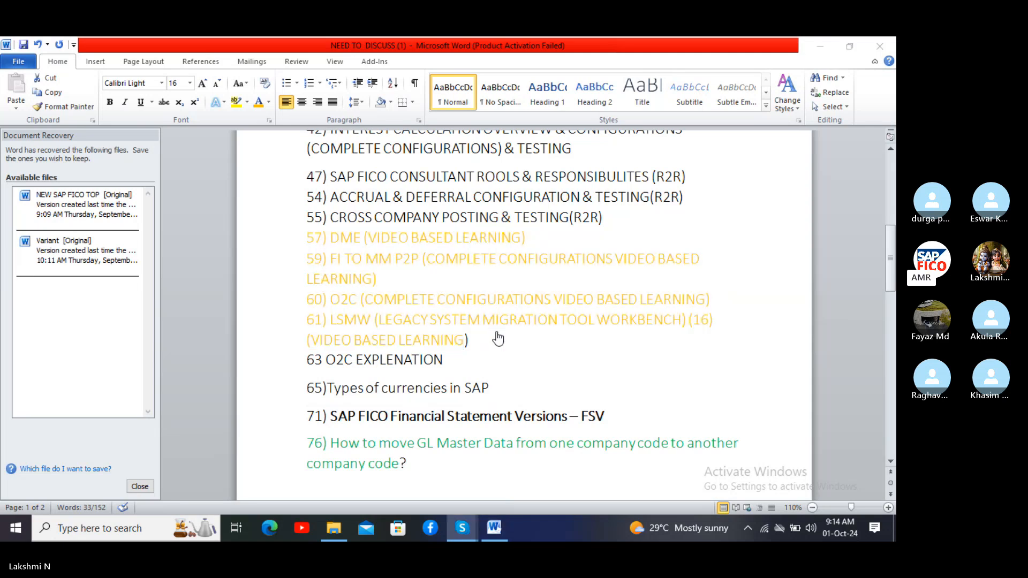
scroll(452, 346, up, 1)
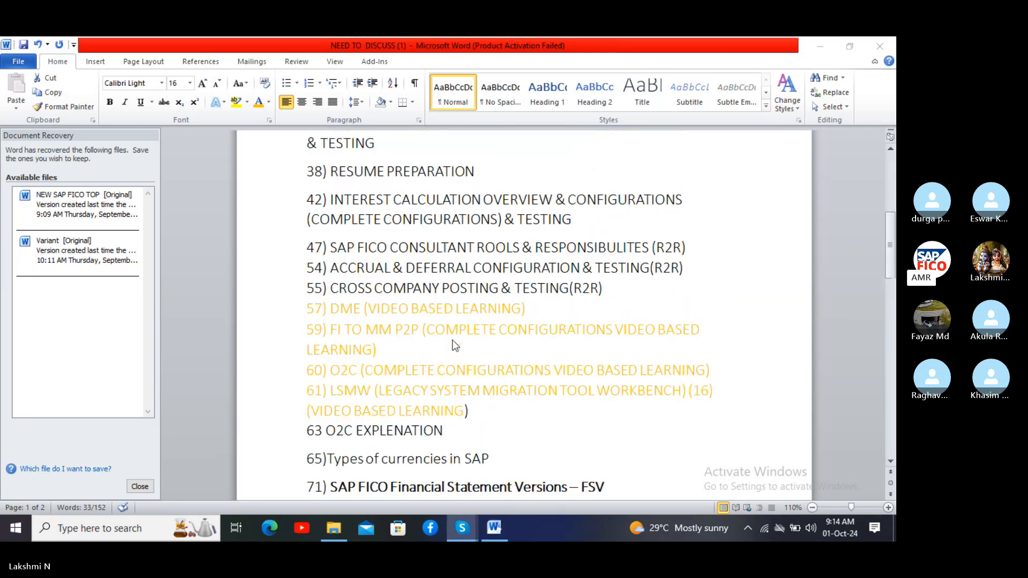
scroll(452, 339, up, 2)
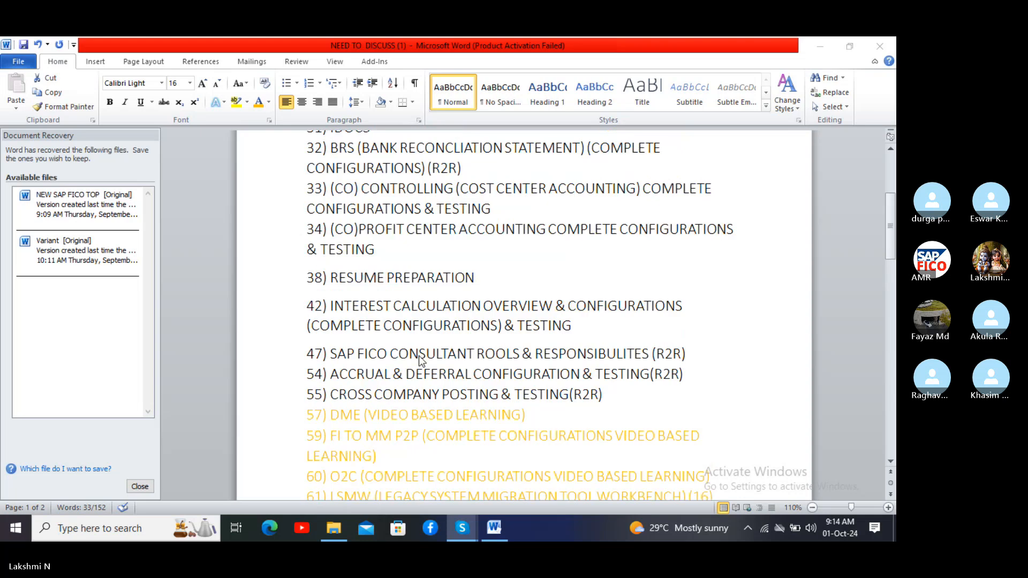
scroll(418, 355, up, 1)
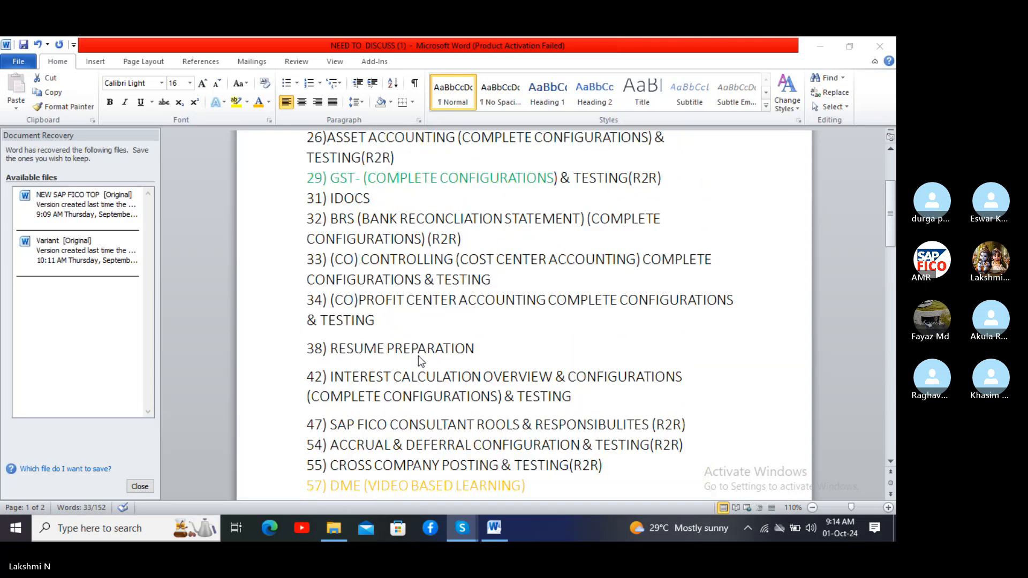
scroll(419, 356, up, 1)
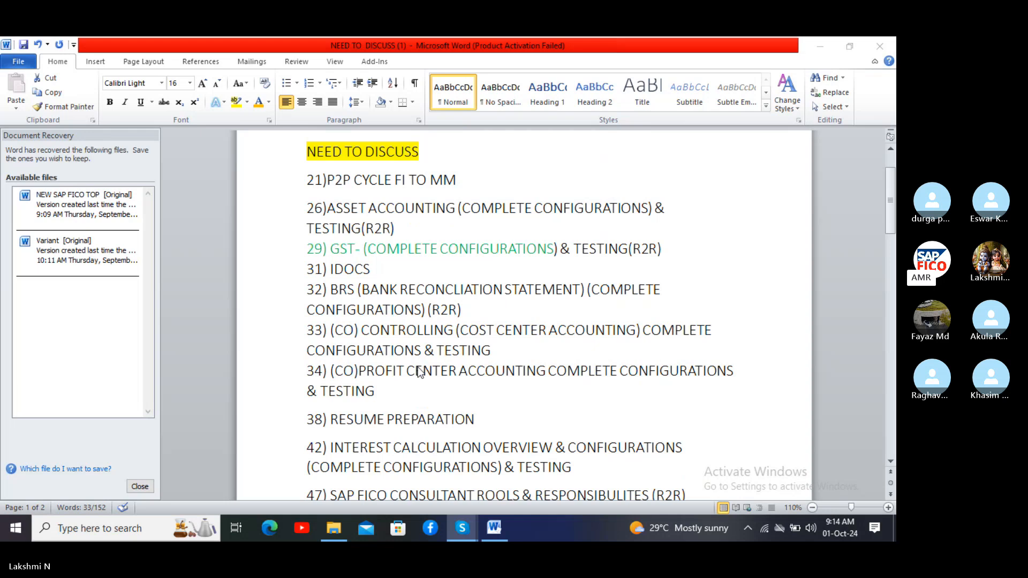
Step: Close the Document Recovery pane beside the NEED TO DISCUSS topic list
scroll(419, 373, up, 1)
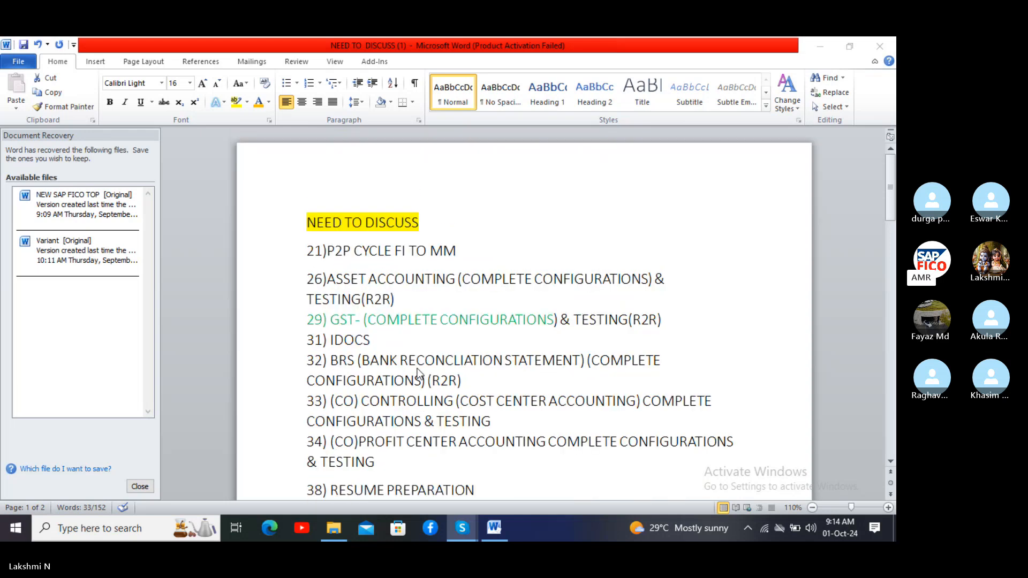
scroll(419, 373, down, 1)
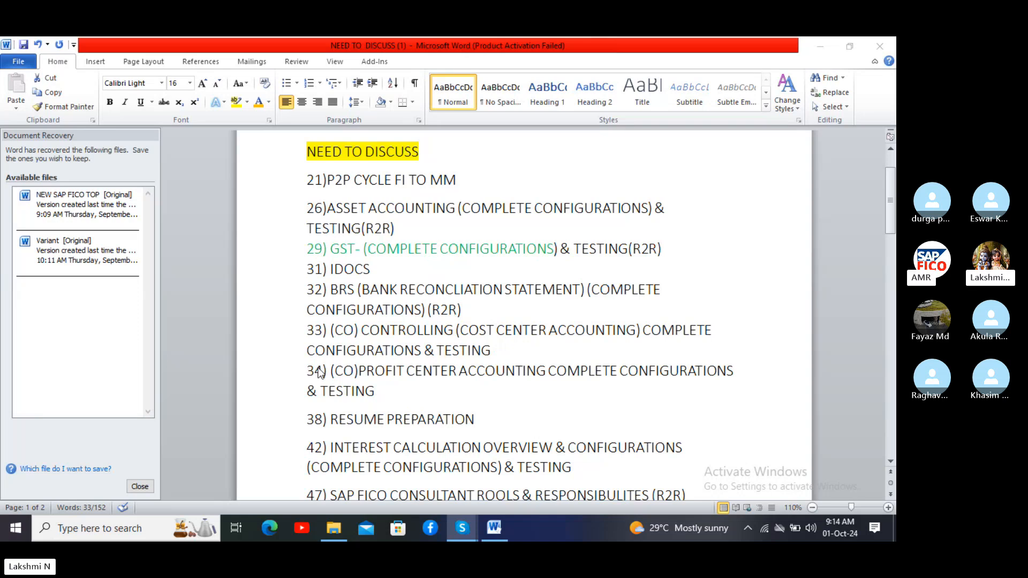
scroll(320, 373, up, 2)
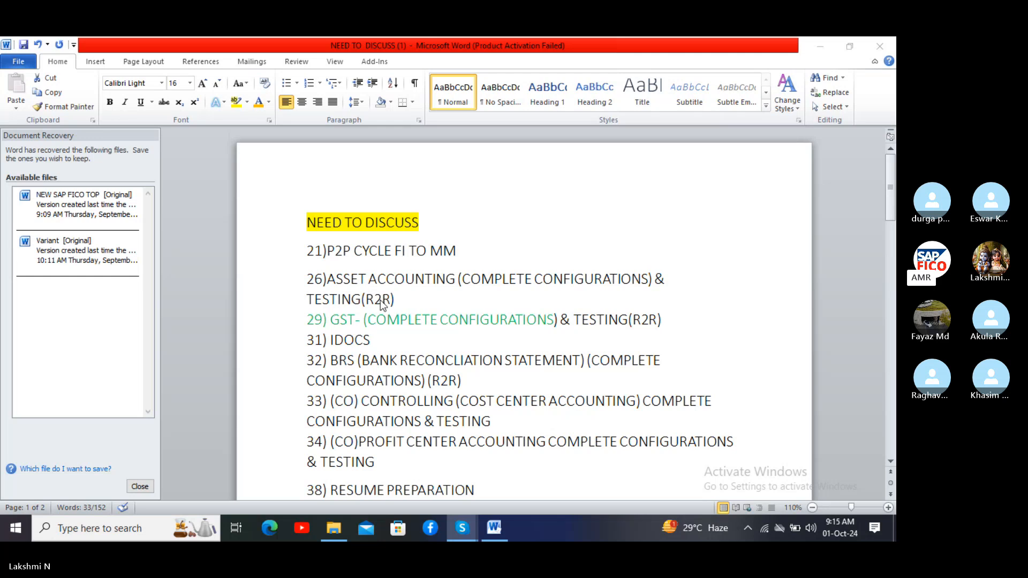
scroll(381, 303, down, 1)
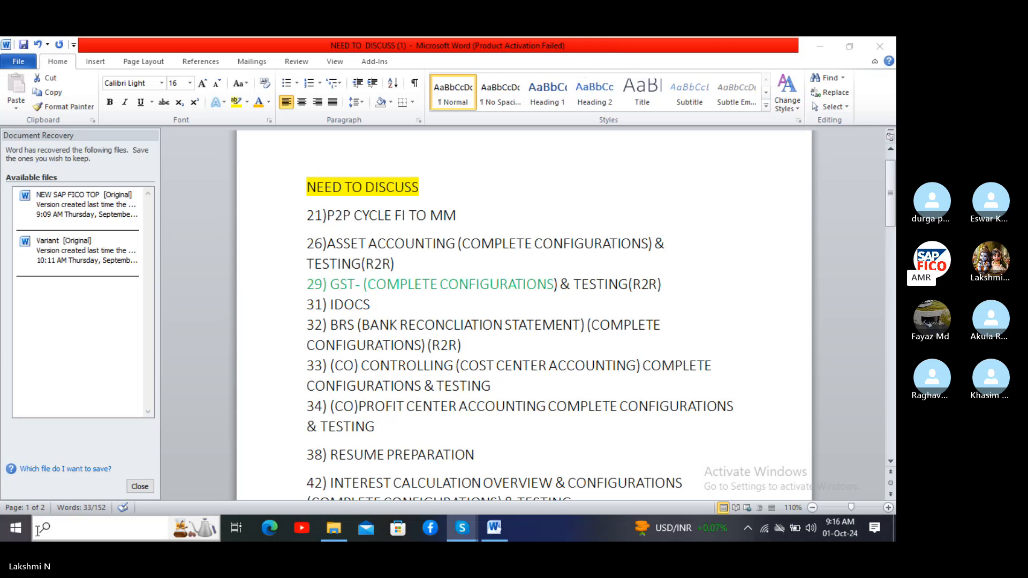
click(137, 483)
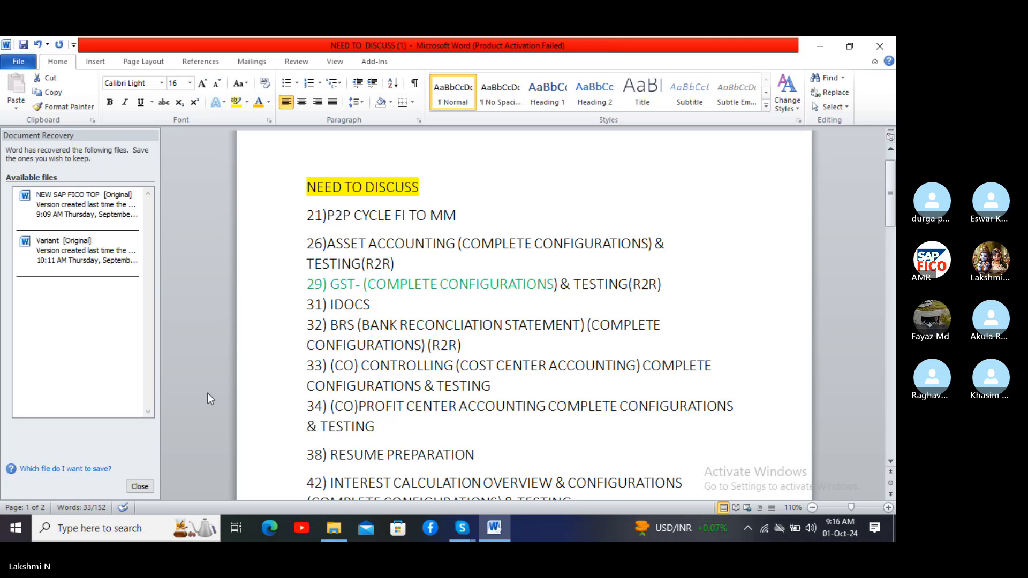
click(139, 486)
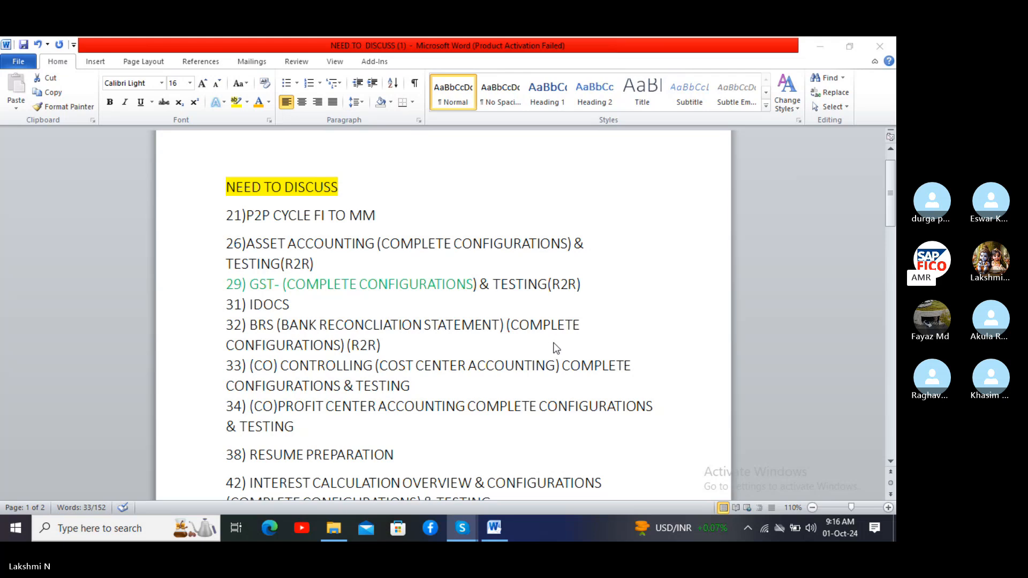
Step: Review the topic list from topic 21 through topic 76 and return to its beginning
scroll(556, 348, down, 1)
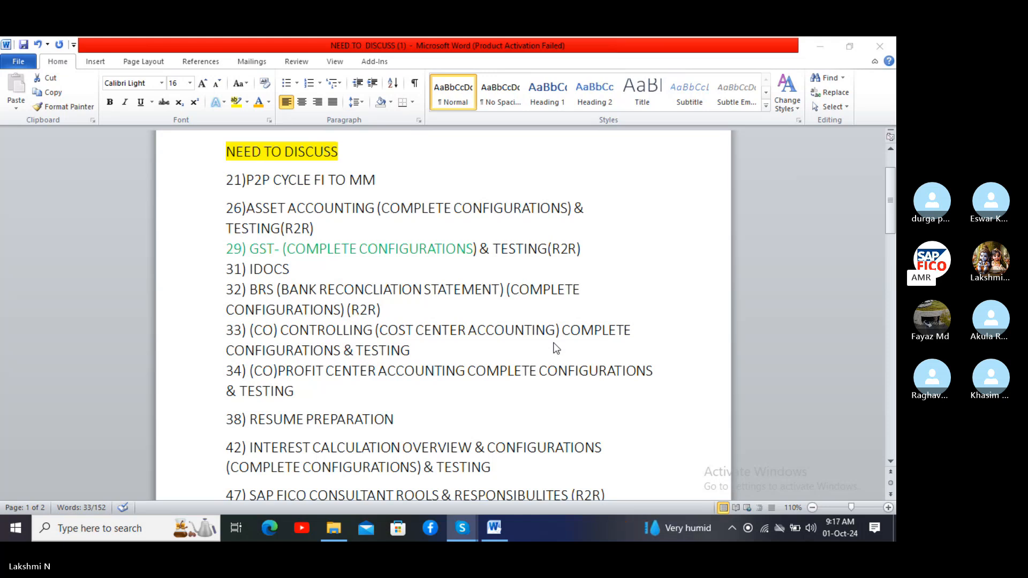
scroll(556, 348, down, 2)
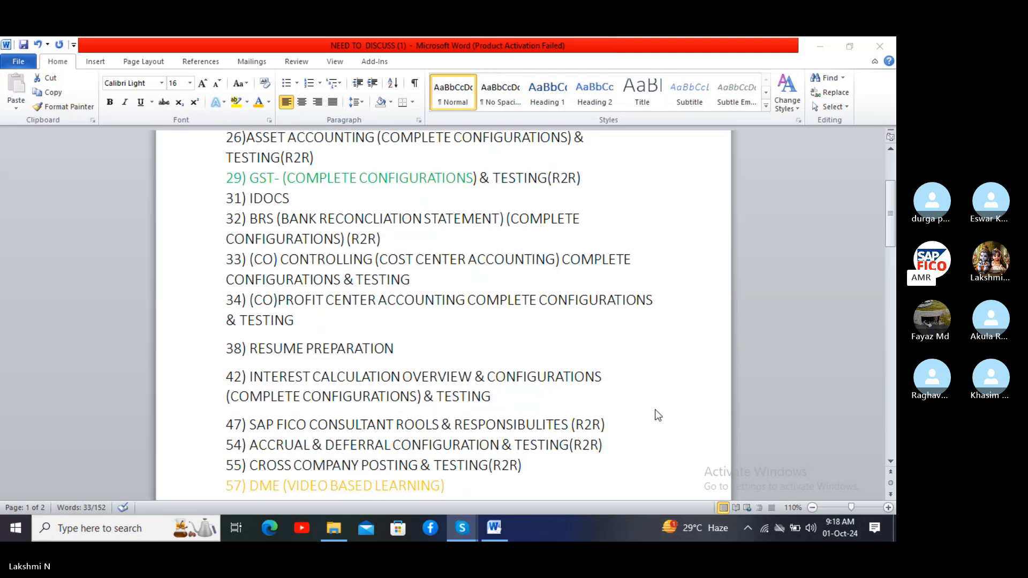
scroll(654, 414, down, 2)
scroll(657, 431, down, 1)
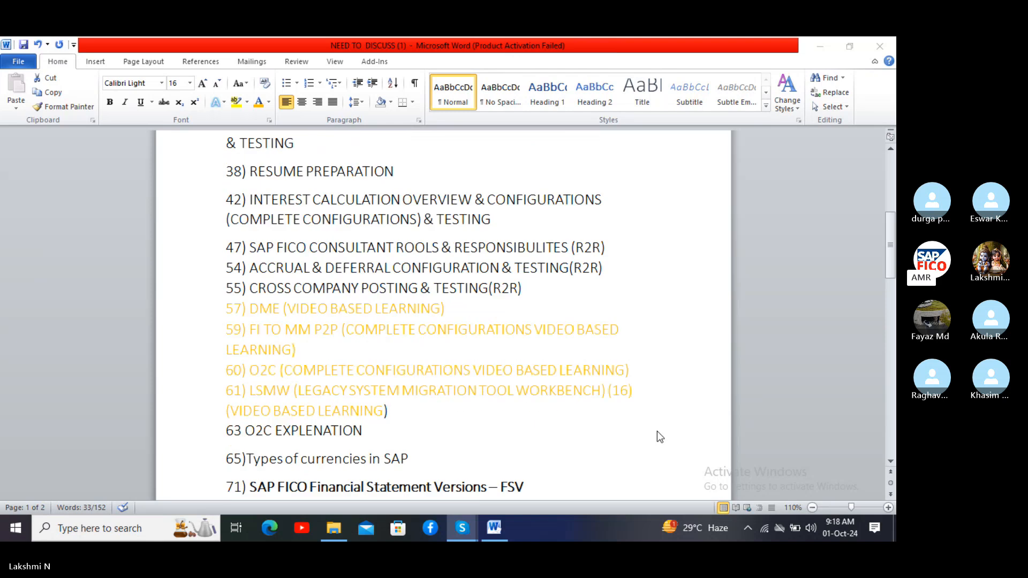
scroll(656, 431, down, 1)
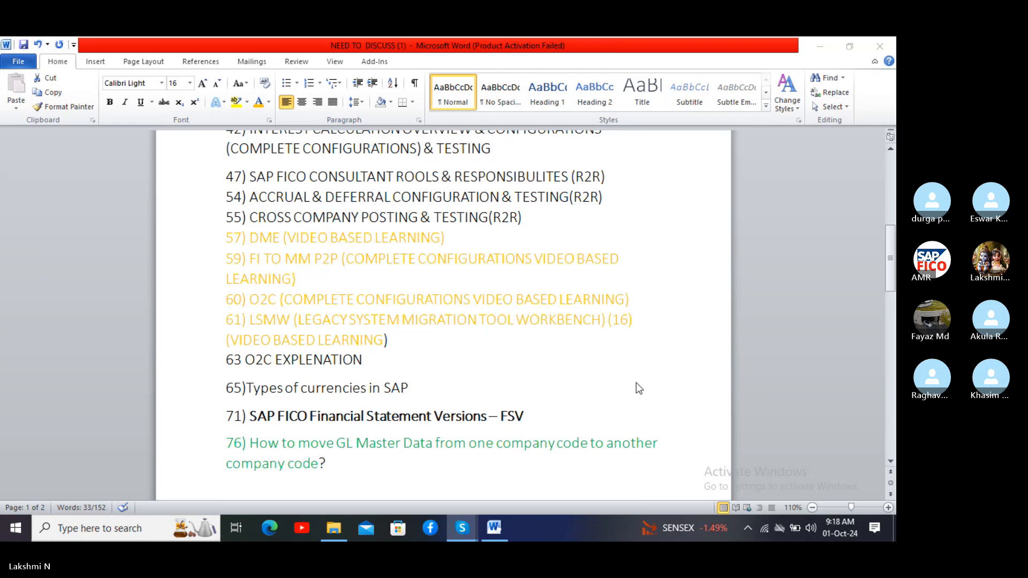
scroll(635, 382, up, 1)
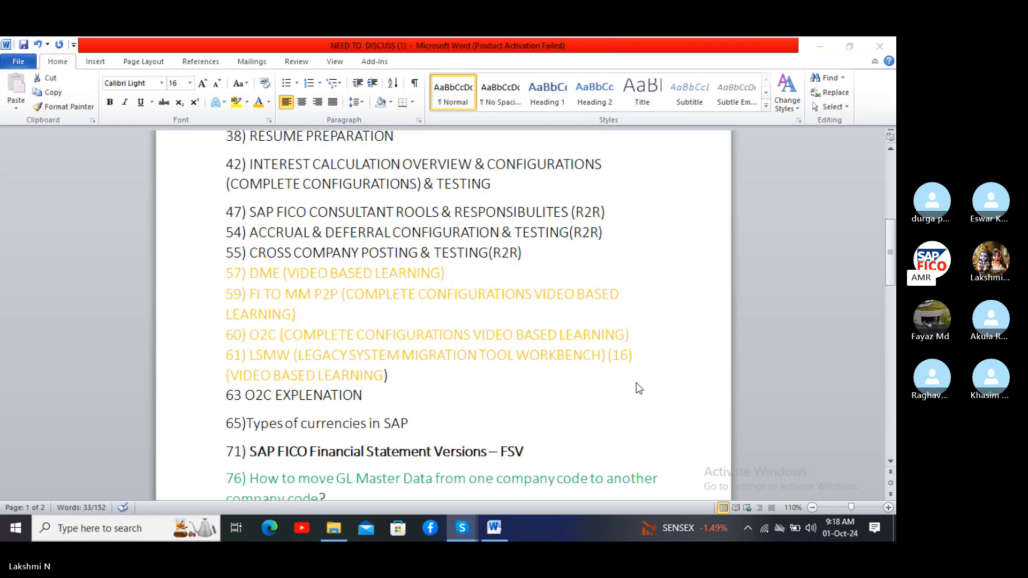
scroll(636, 383, up, 2)
scroll(636, 382, down, 2)
scroll(635, 383, down, 2)
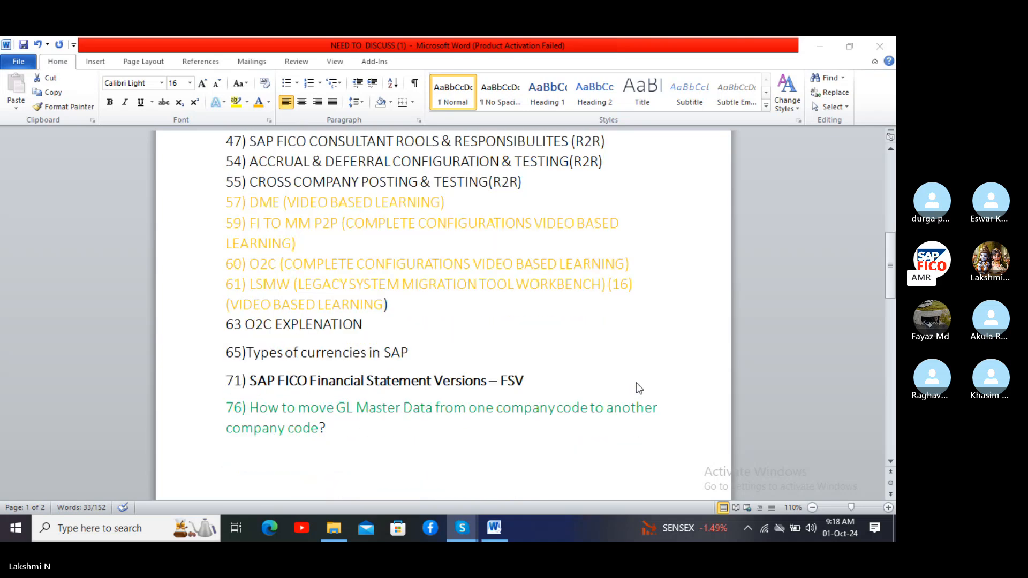
scroll(636, 383, down, 1)
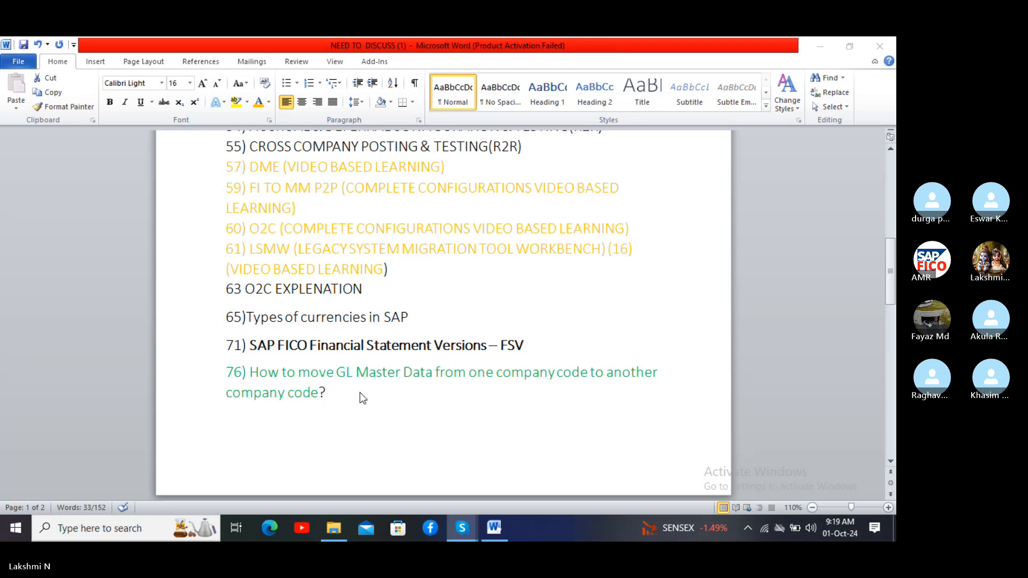
scroll(360, 392, up, 1)
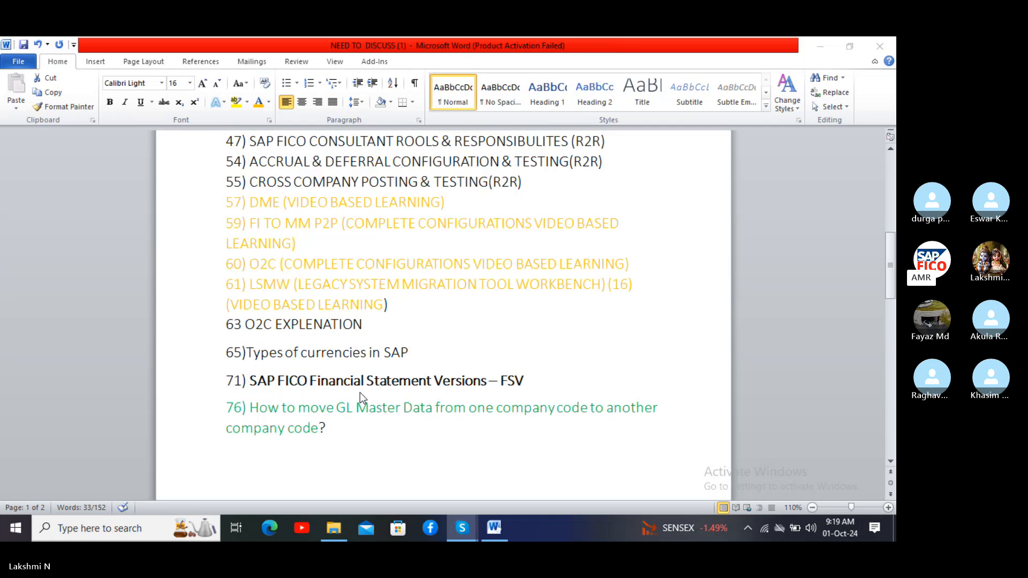
scroll(362, 391, up, 6)
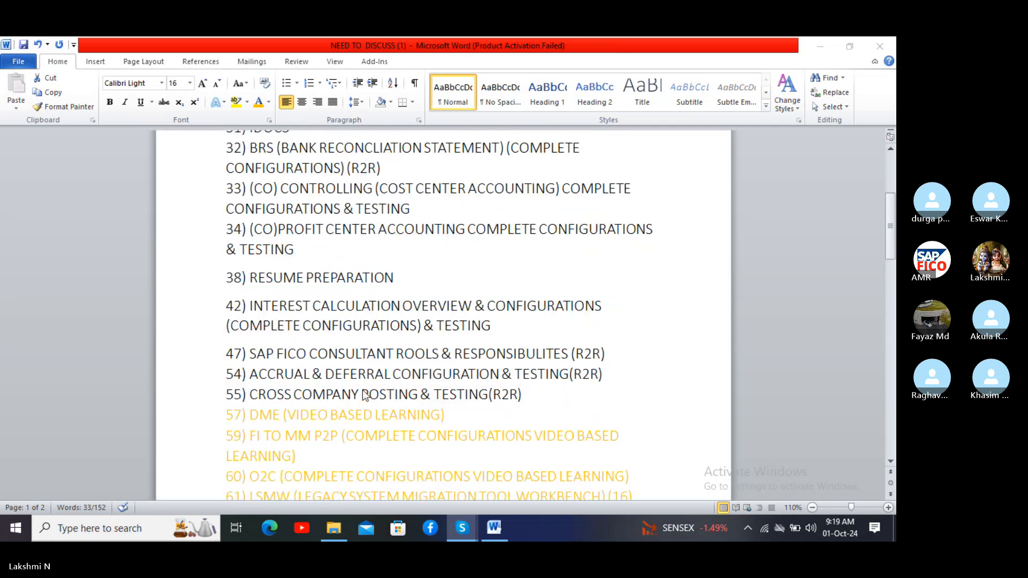
scroll(362, 391, up, 6)
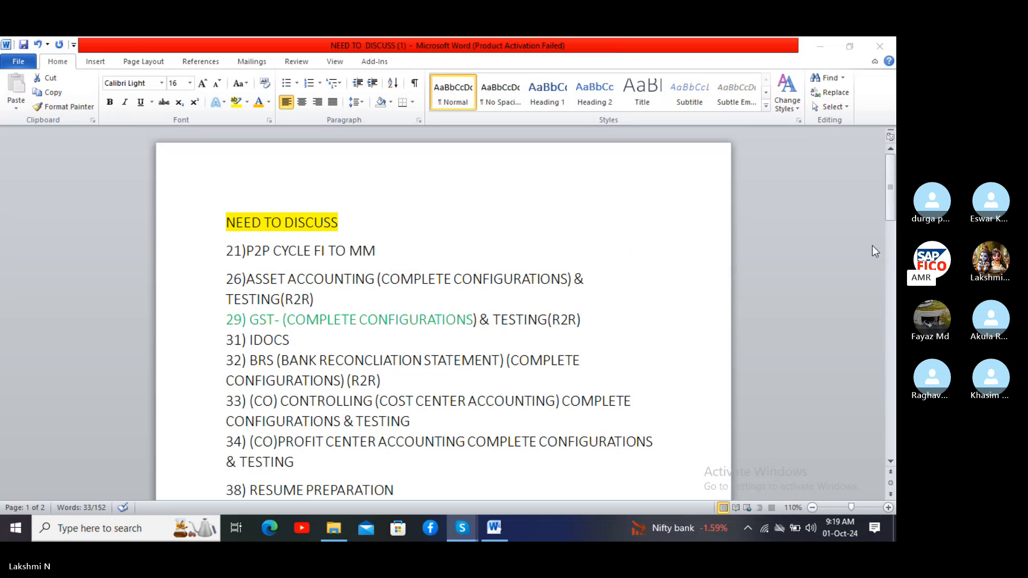
scroll(361, 273, down, 1)
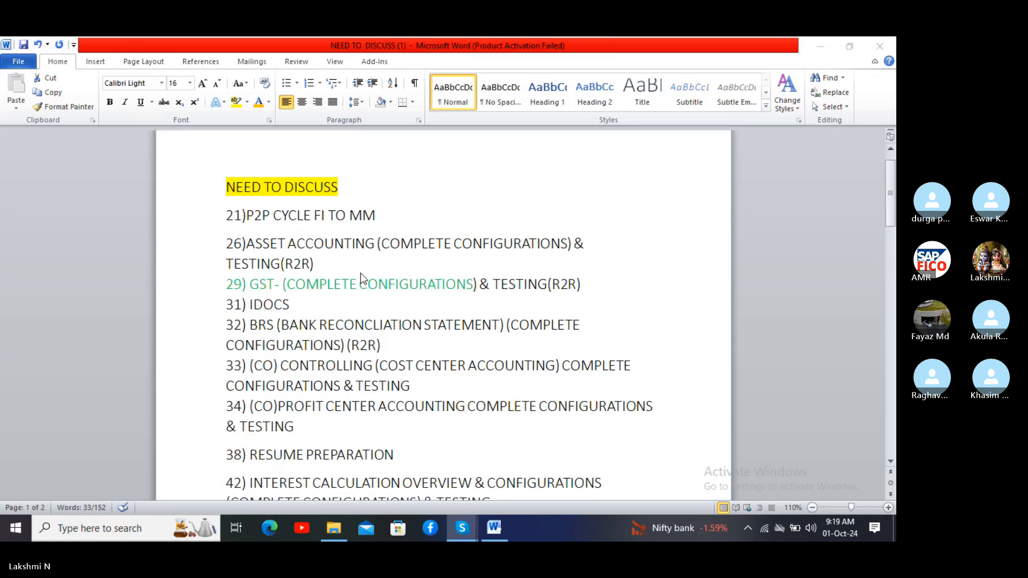
scroll(361, 273, down, 1)
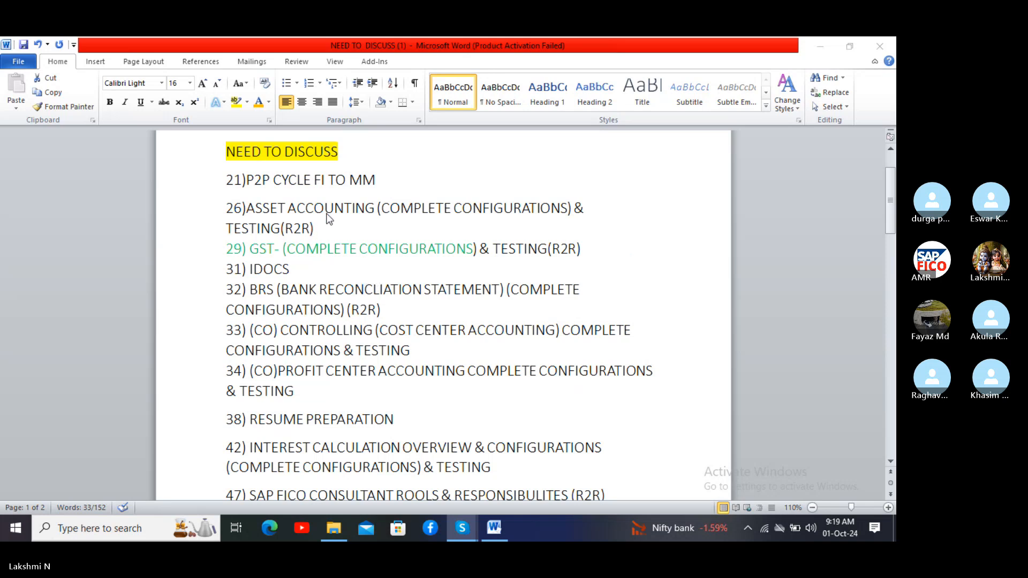
scroll(329, 219, down, 1)
scroll(329, 218, up, 1)
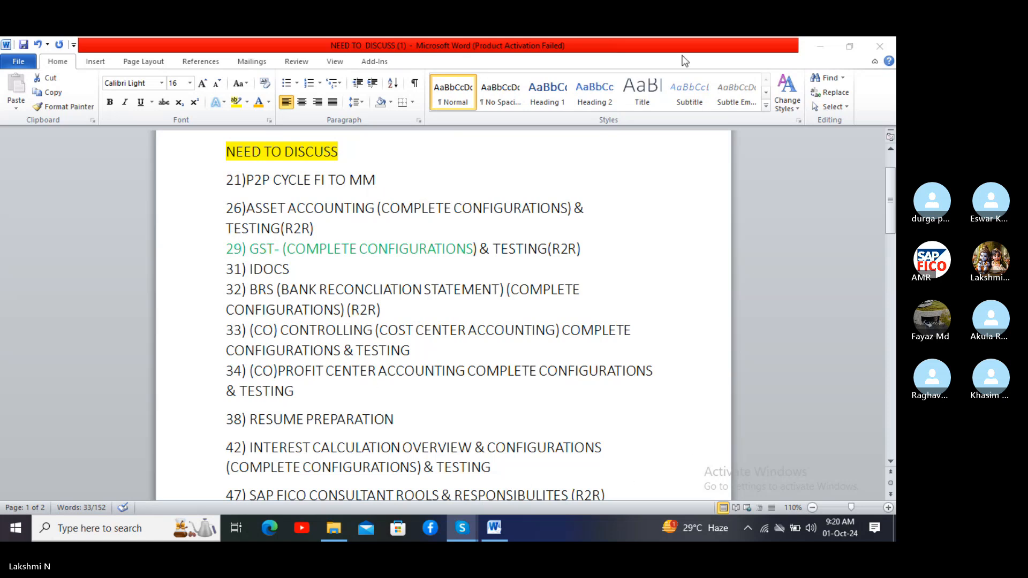
Step: Minimize the Word and Skype windows, then create a new Microsoft Word document on the desktop and open it
click(819, 46)
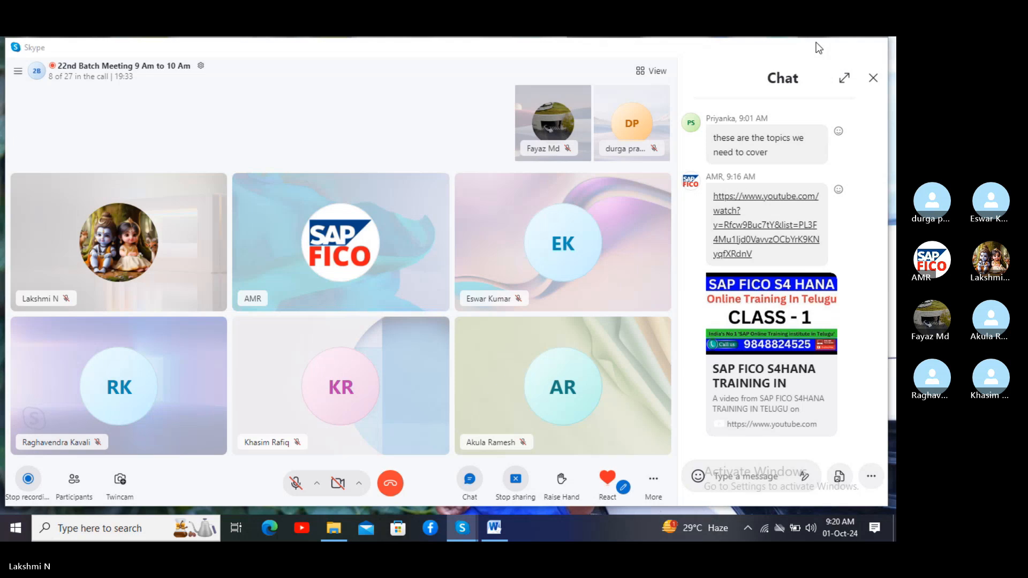
click(818, 47)
right_click(541, 146)
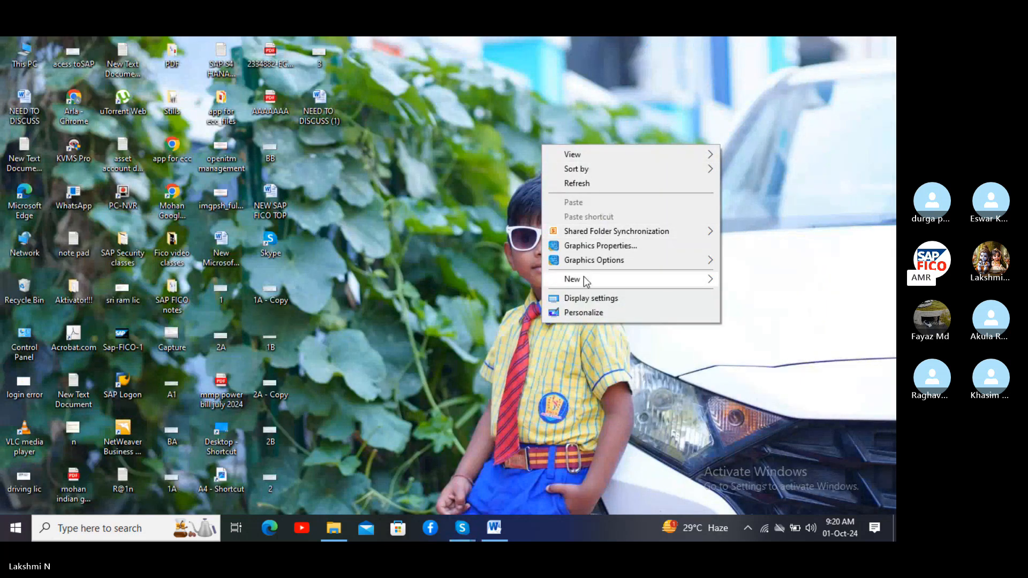
click(715, 280)
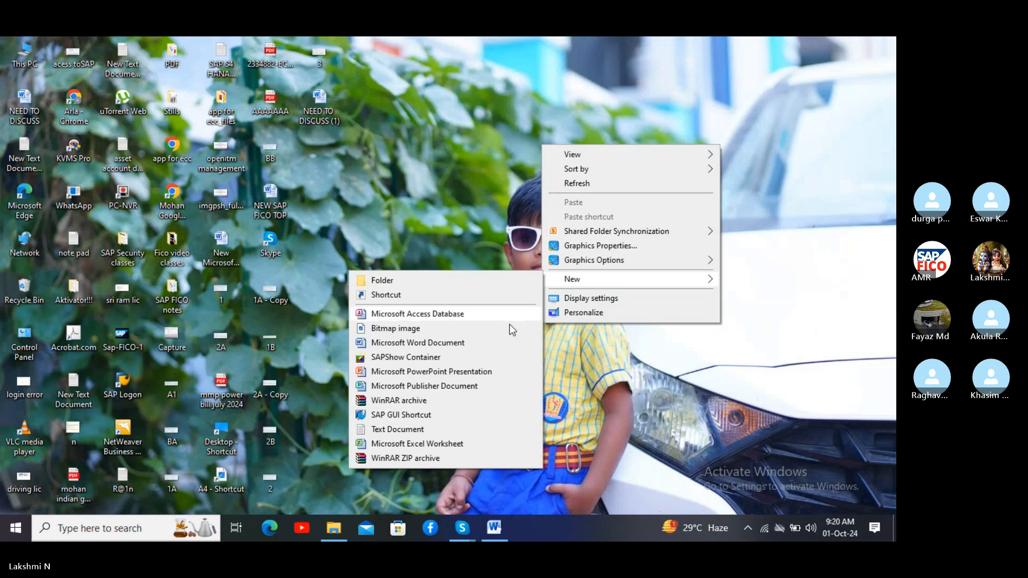
click(400, 343)
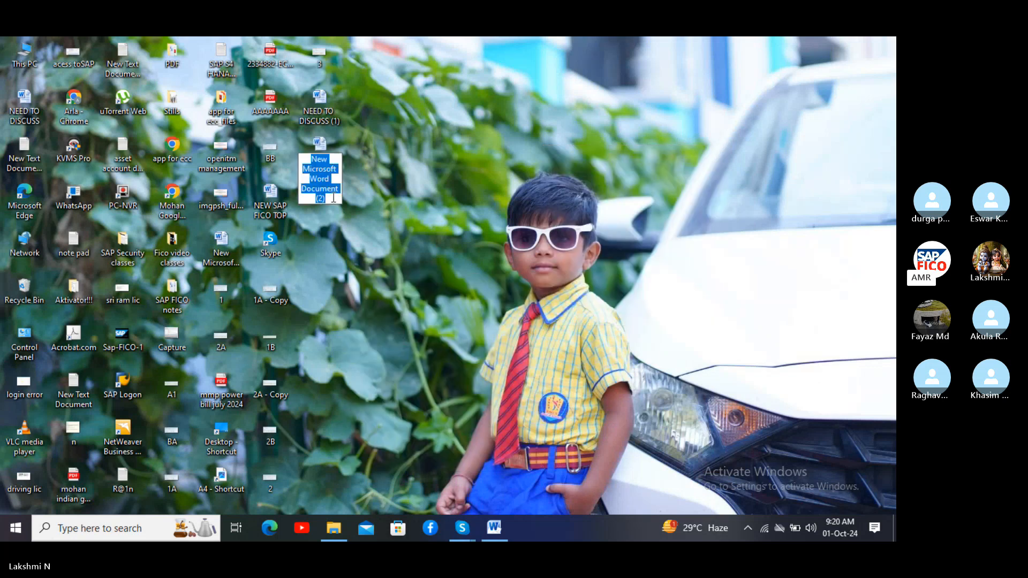
double_click(317, 143)
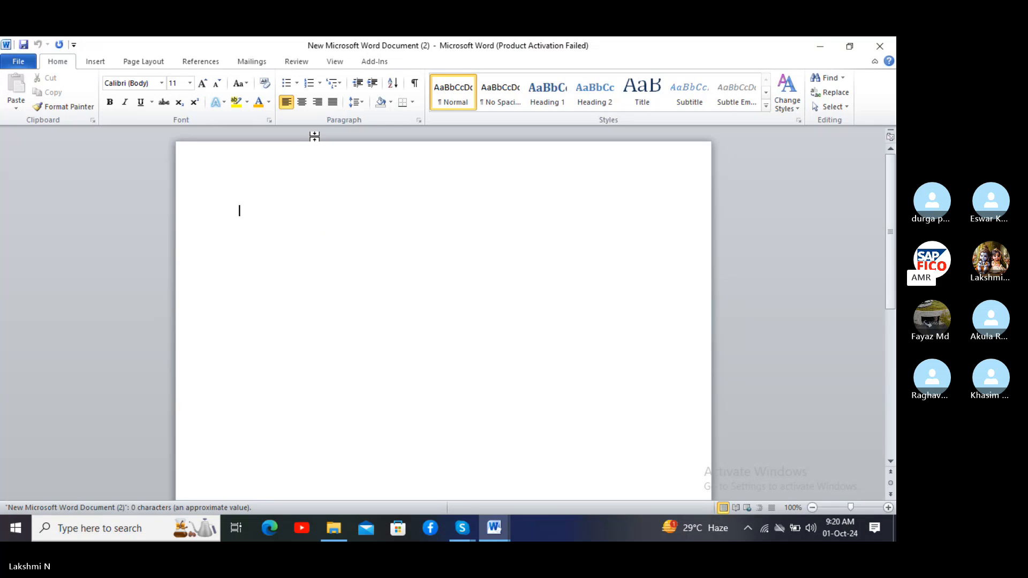
Step: Write the title line "How to move GL MASTER DATA ONE COMPANY CODE TO ONTHER COMPANY CODE" in the blank document
text(hoe)
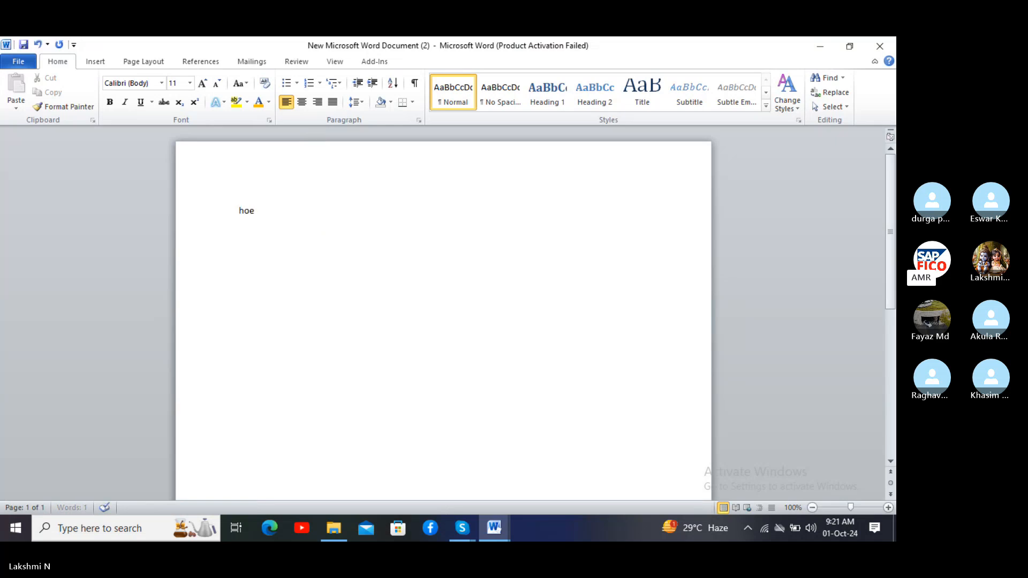
key(BackSpace)
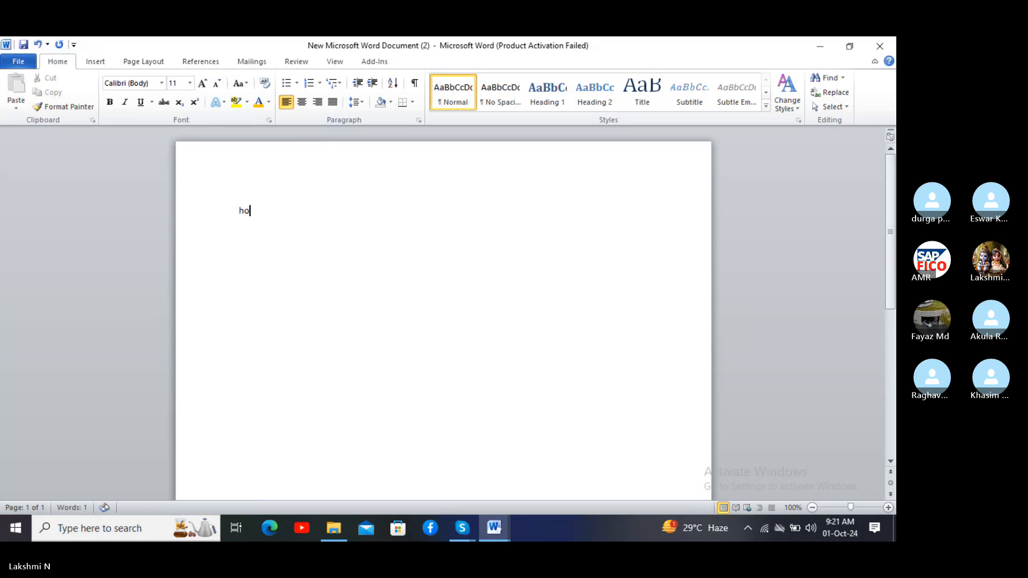
text(w to move)
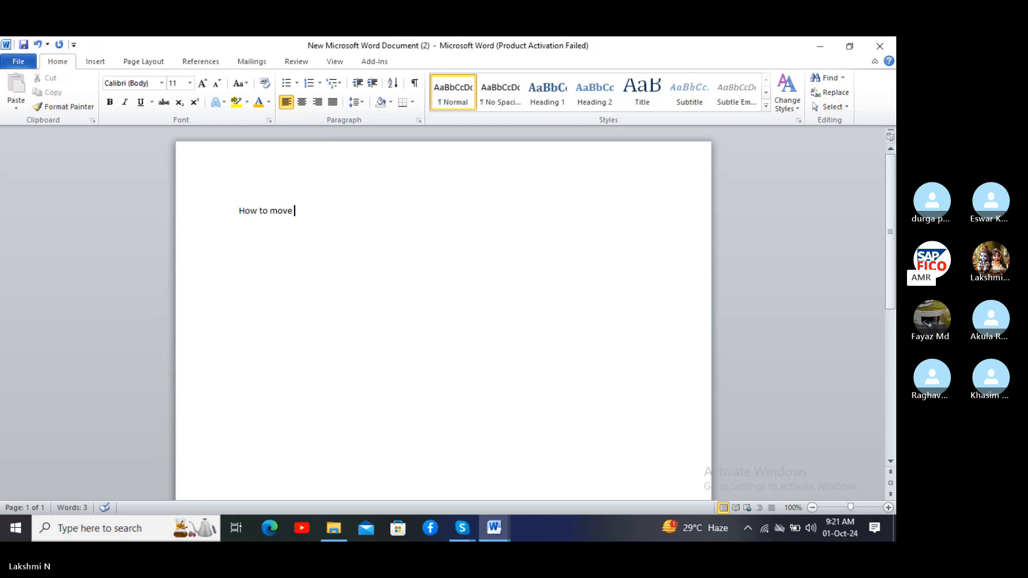
text(g)
key(BackSpace)
key(BackSpace)
text(GL MAST)
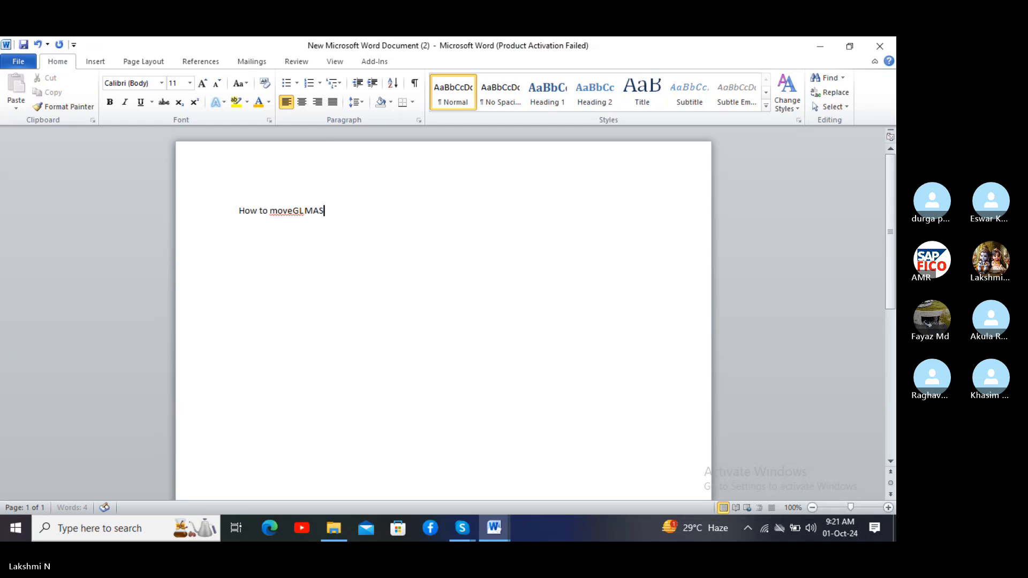
text(ER DATA)
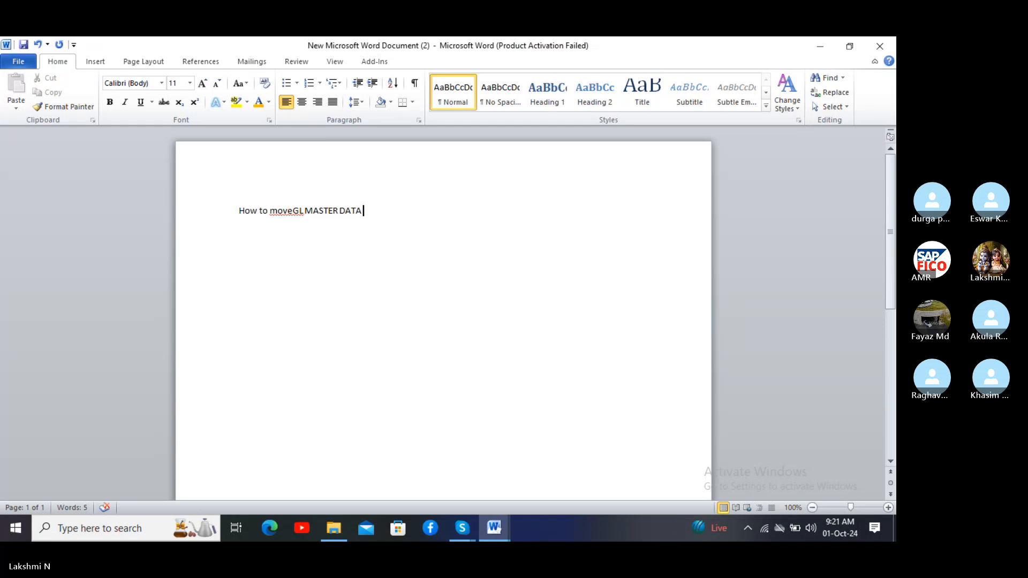
text( ONE COMPANY CODE TO )
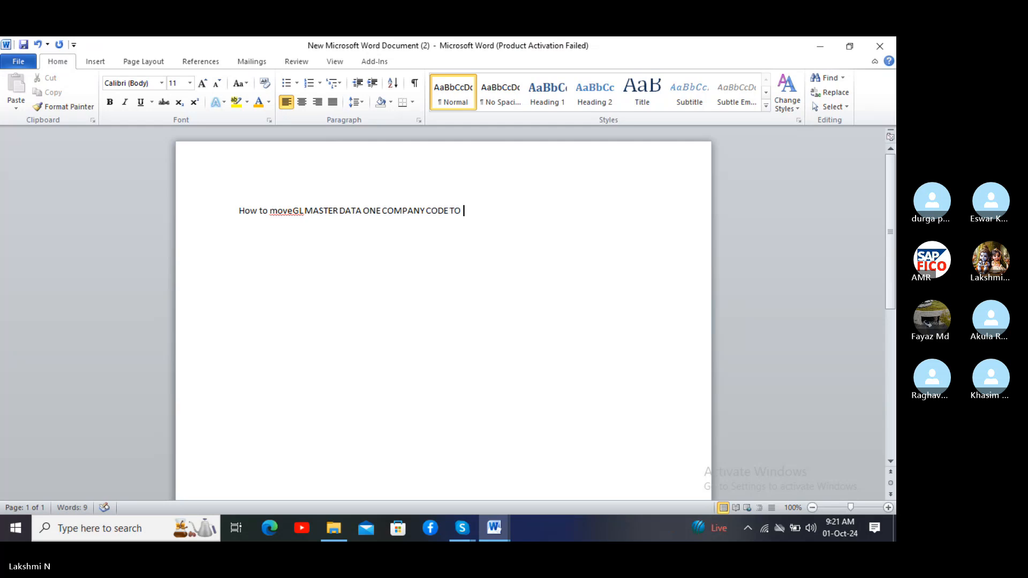
text(ONTHER)
text(COMPA)
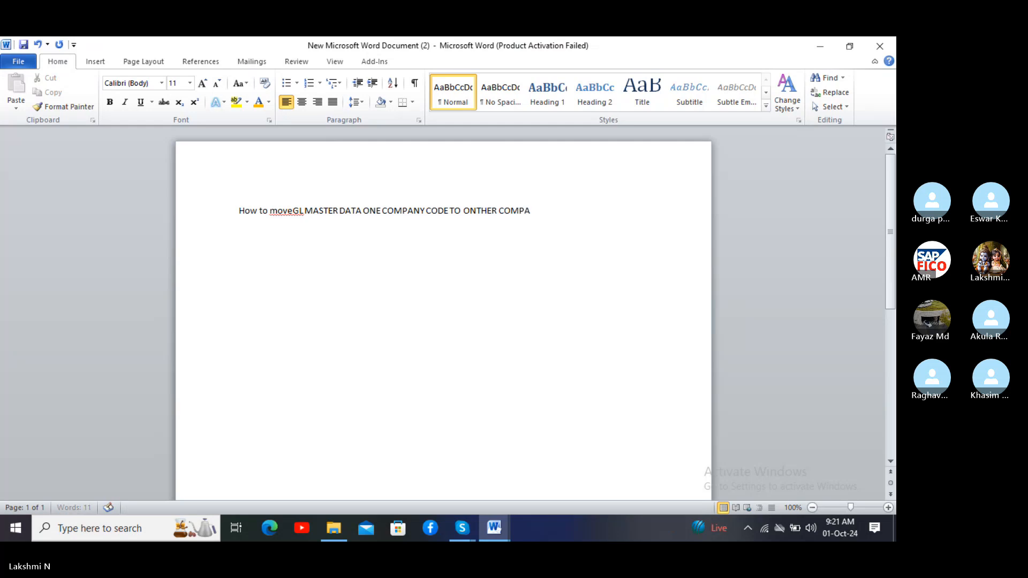
text(NY CODE)
click(294, 213)
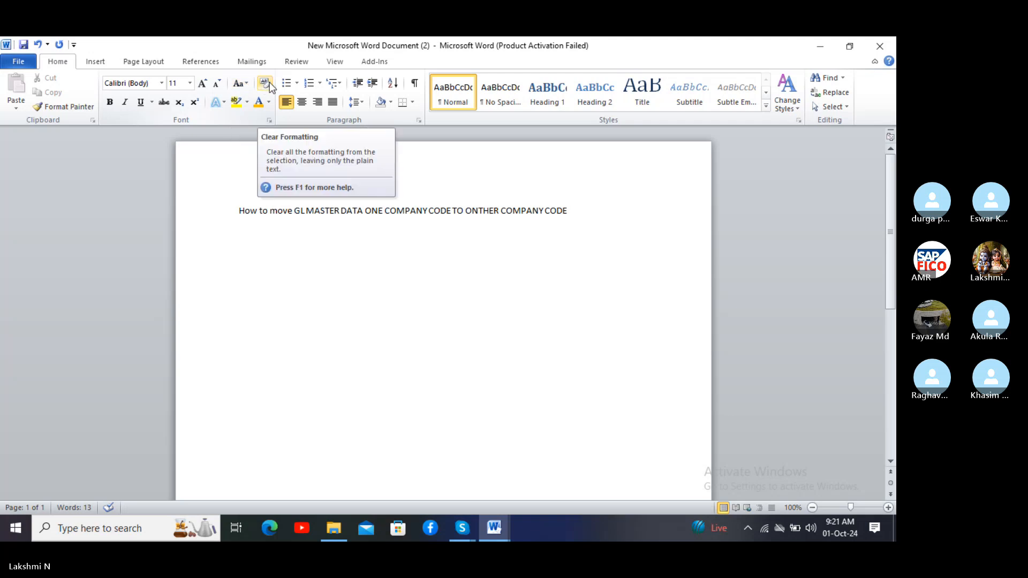
Step: Enlarge the whole title text to font size 20
click(207, 85)
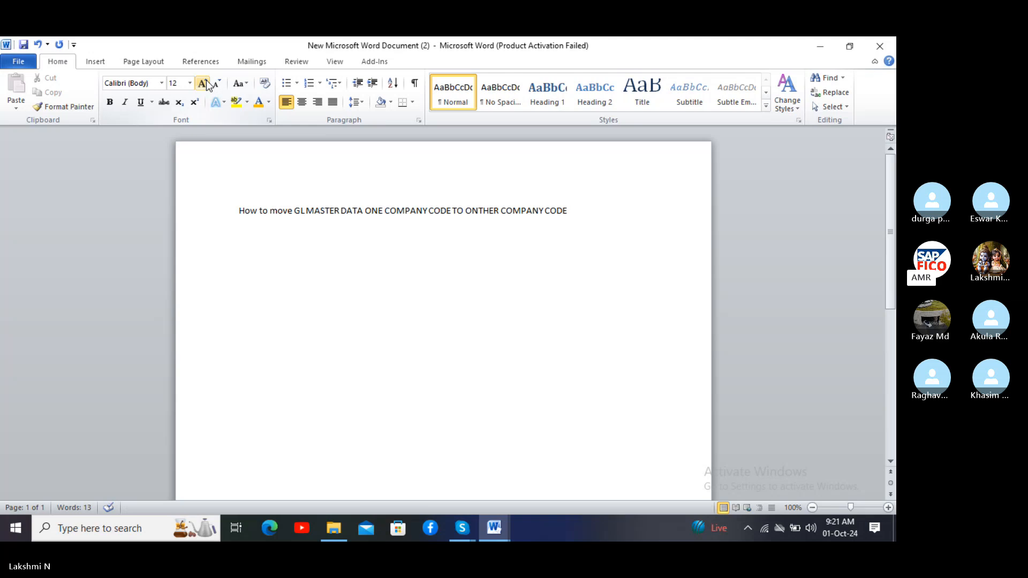
click(223, 208)
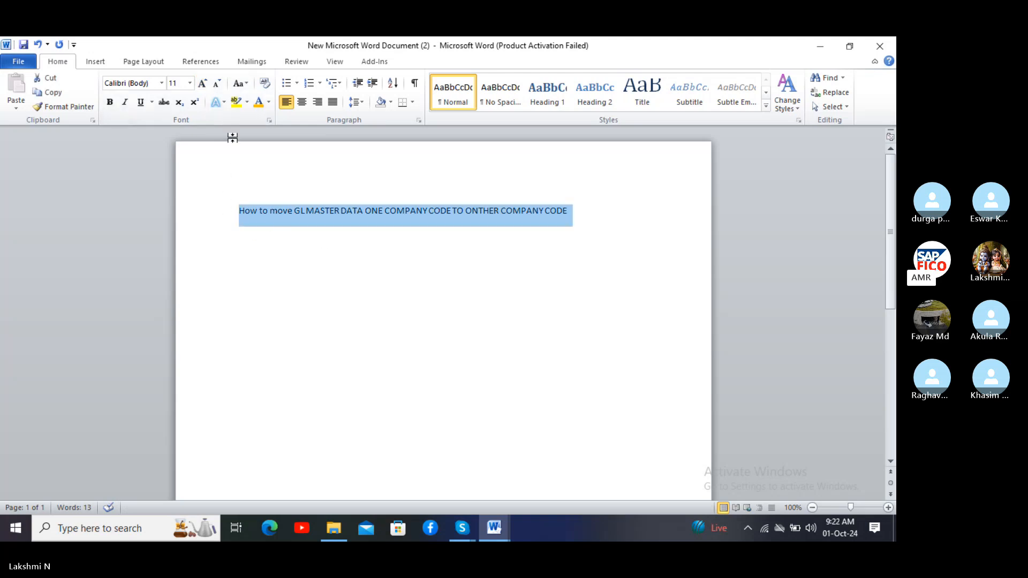
click(191, 84)
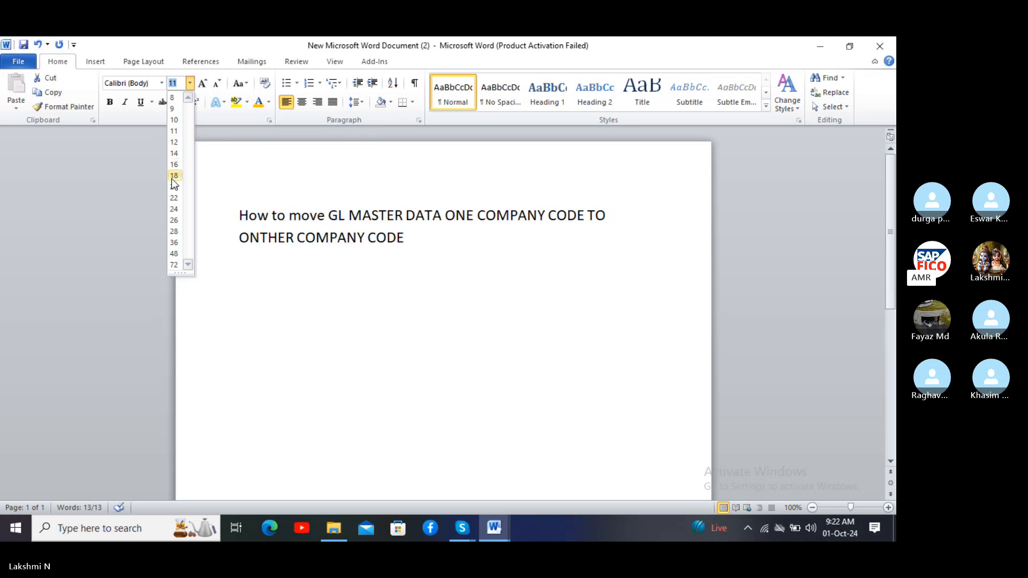
click(174, 176)
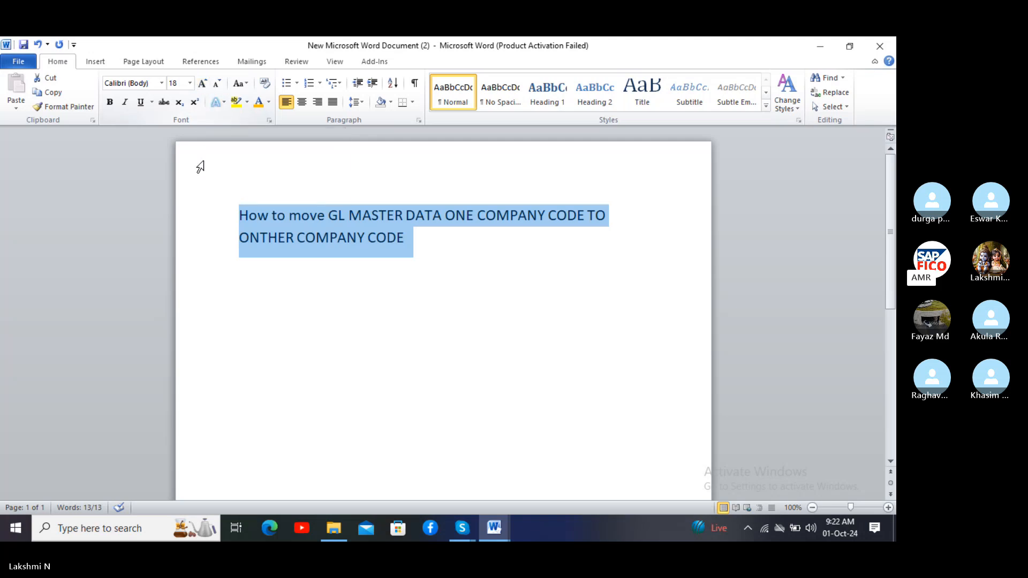
click(204, 83)
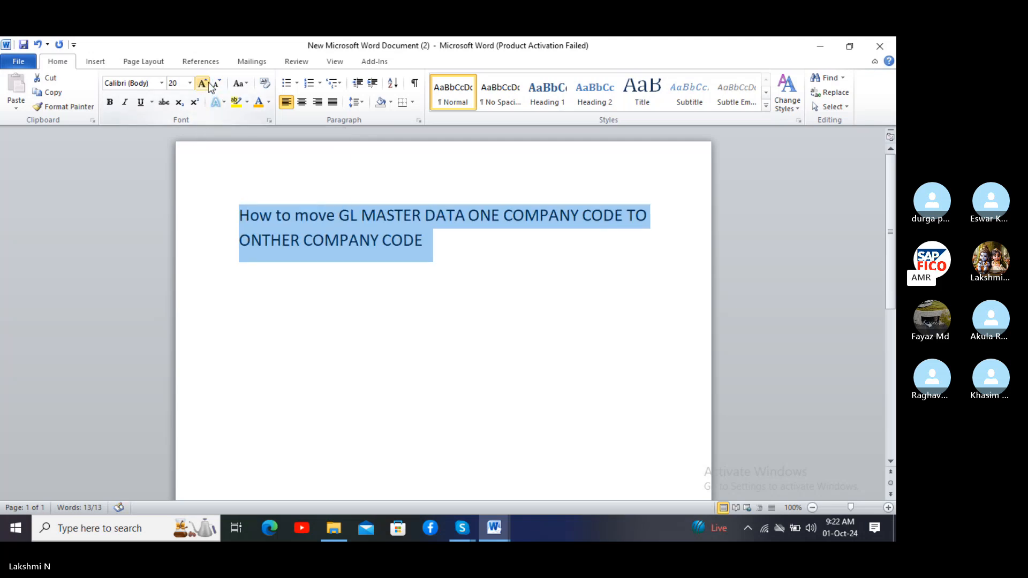
click(289, 298)
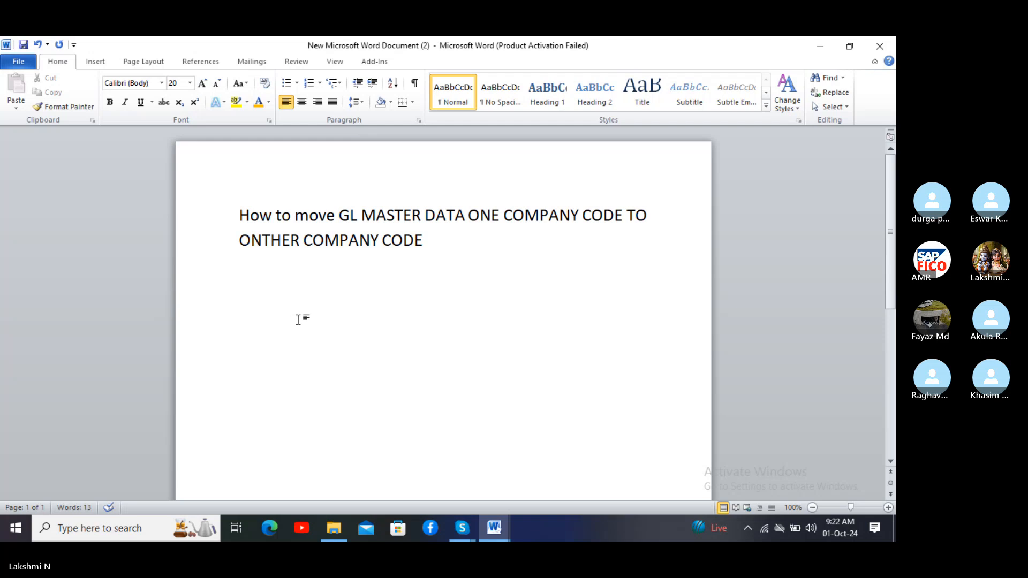
Step: Add the line "1.CHECK TABLE SE16N" below the title, with an extra space before SE16N
click(234, 286)
click(438, 243)
key(Return)
text(1)
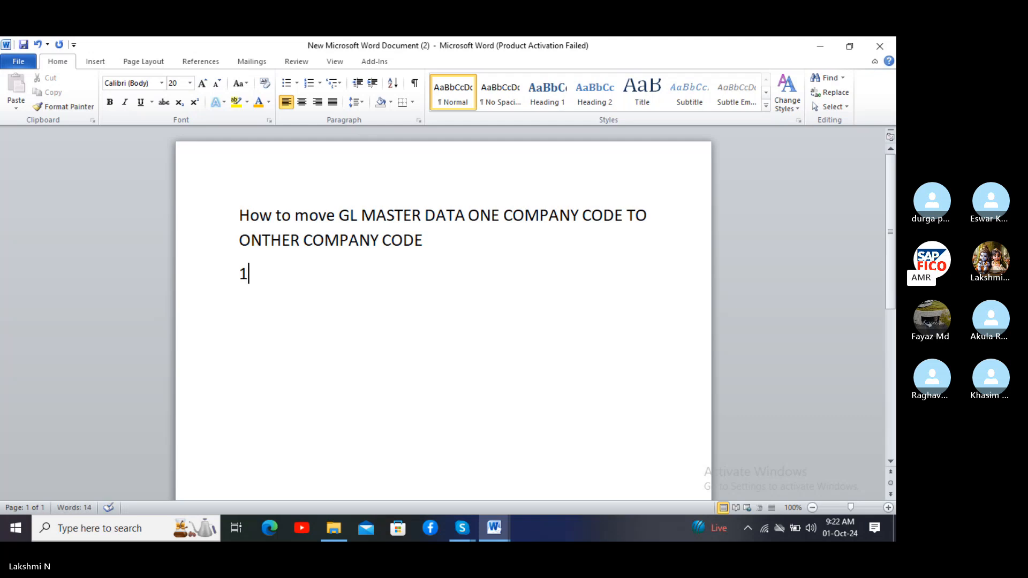
text(.CHECK)
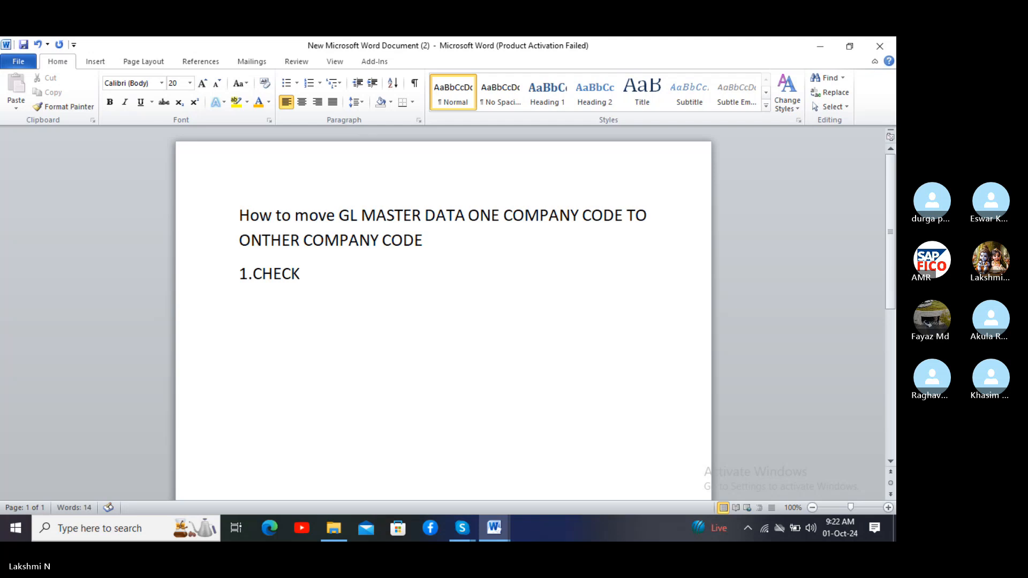
text( TABLE SE1)
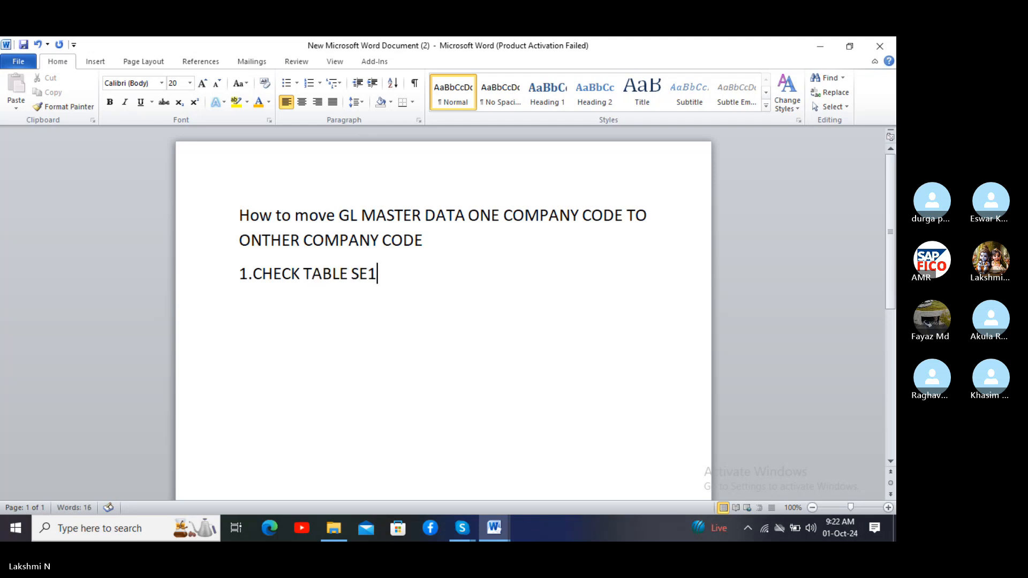
text(6N)
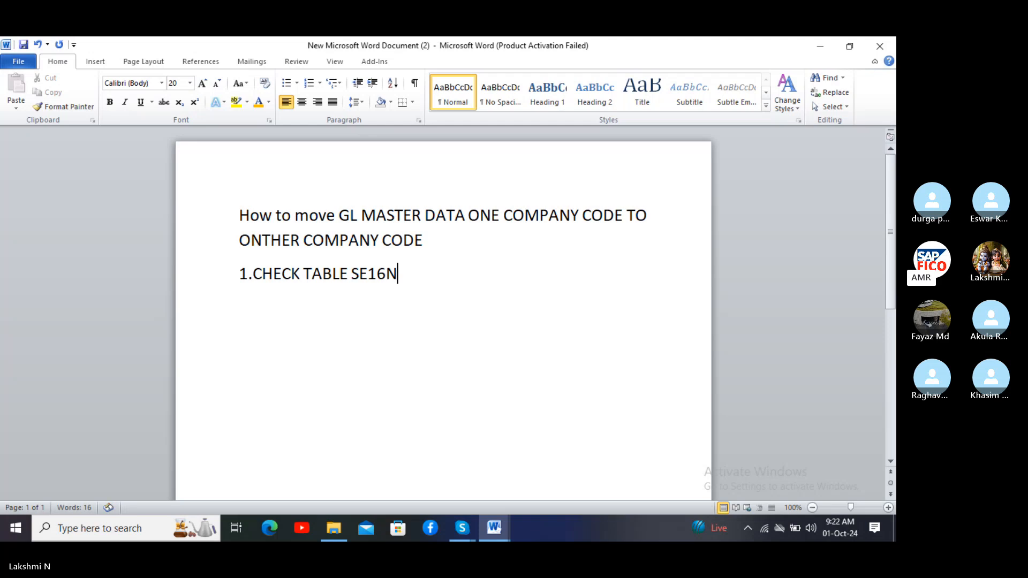
click(352, 273)
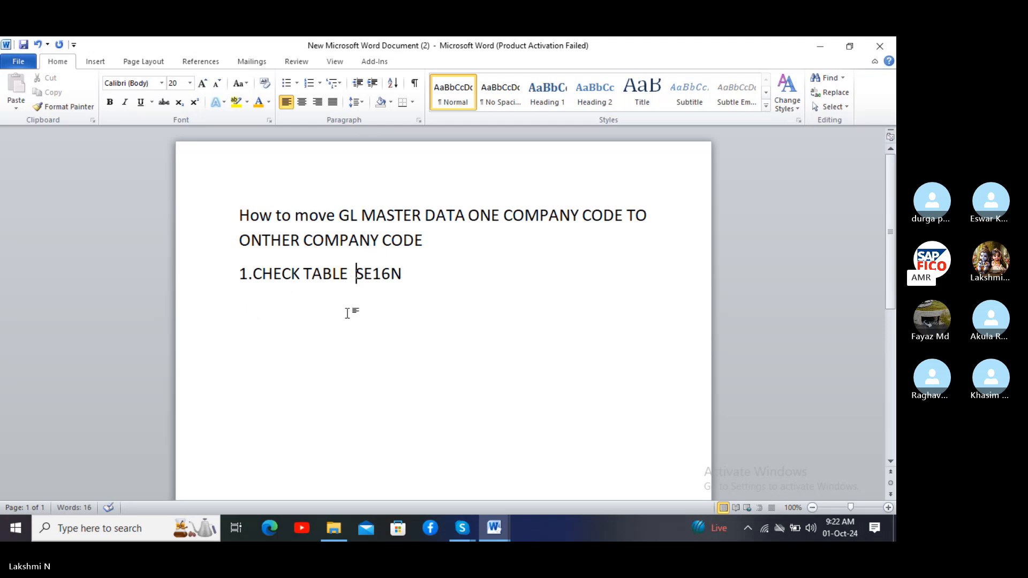
Step: Add a second line reading "2 EXCHANGE GL MASTER DATA" below the CHECK TABLE line
click(404, 277)
key(Return)
text(2 EXC)
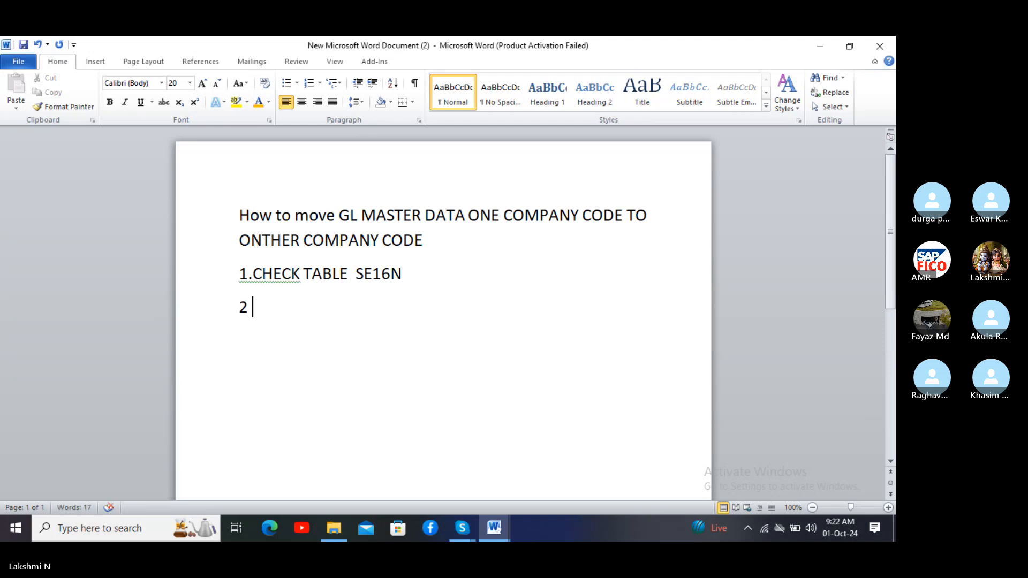
text(HANGE)
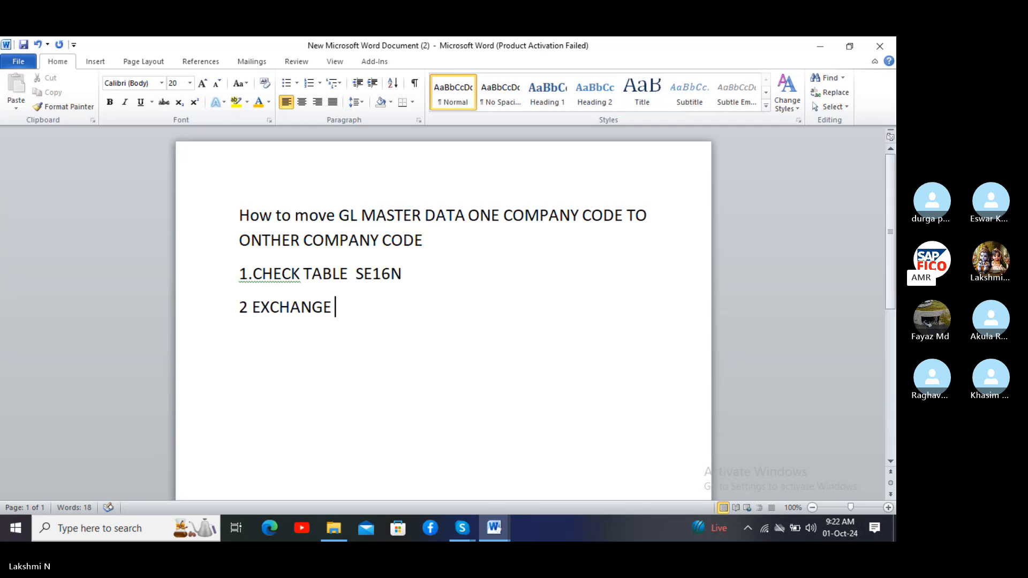
text( GL MASTER)
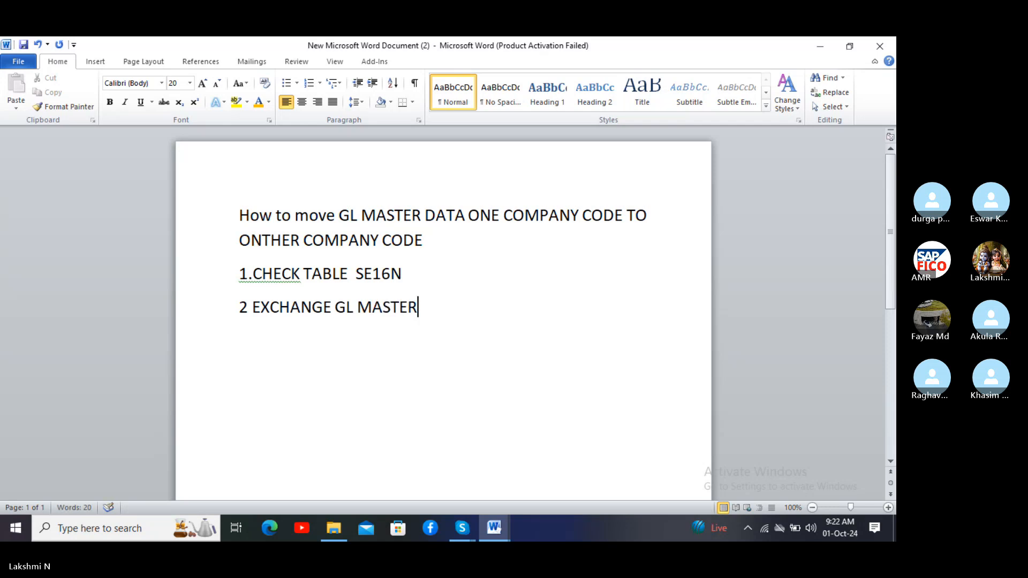
text( DATA)
Step: Turn the CHECK TABLE and EXCHANGE GL MASTER DATA lines into an automatic numbered list and add an empty third item
click(255, 273)
click(248, 308)
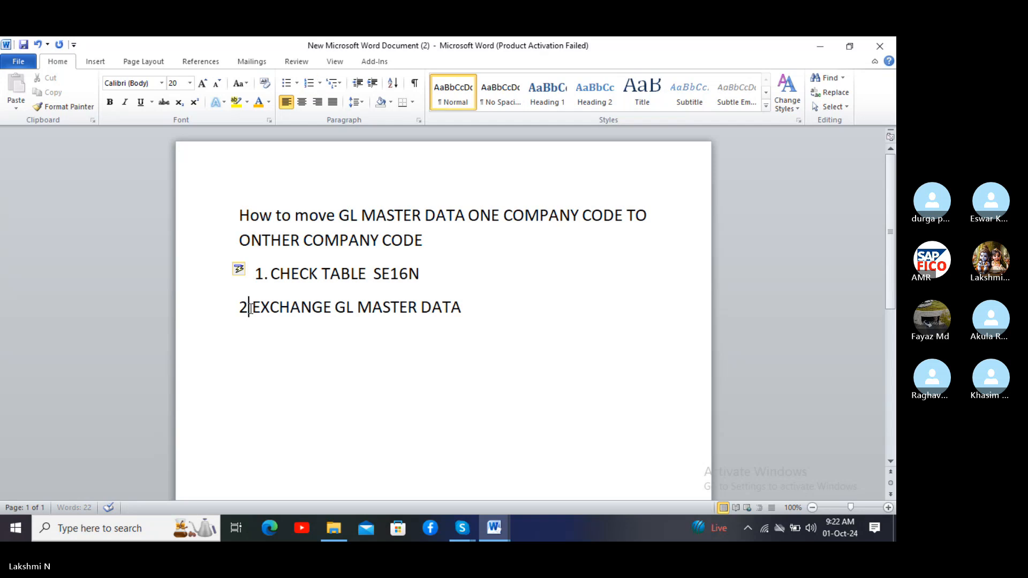
text(.)
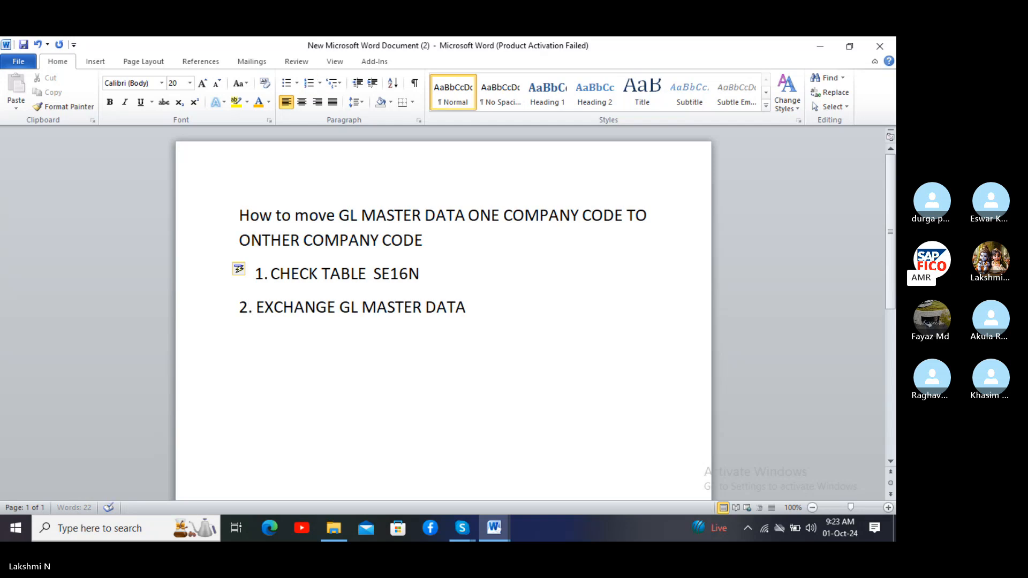
click(480, 306)
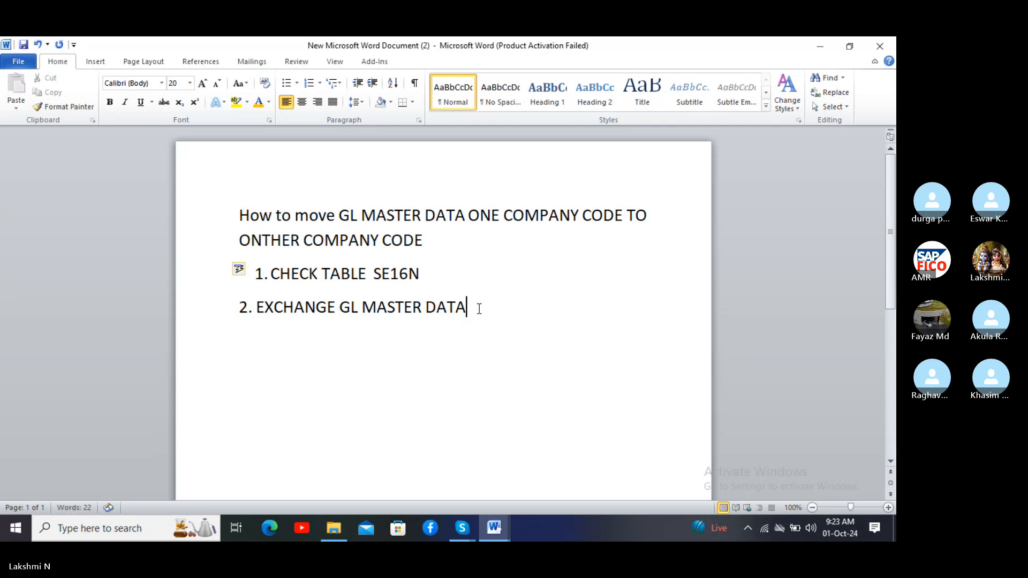
key(Return)
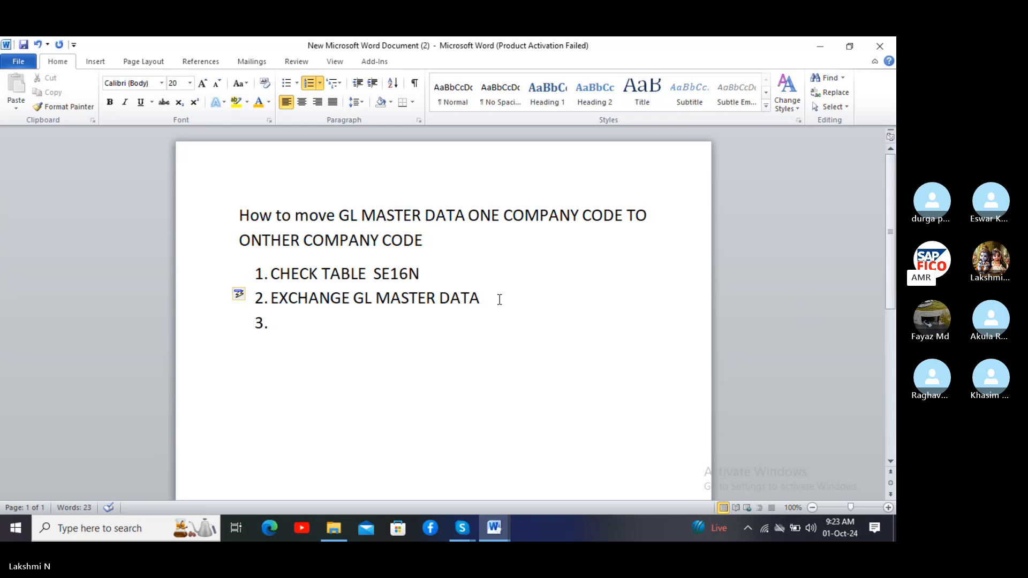
Step: Append the transaction code "T- FS15" to item 2 and insert "T-" before SE16N in item 1
click(500, 300)
text(FS1)
click(480, 297)
text(T-)
click(527, 297)
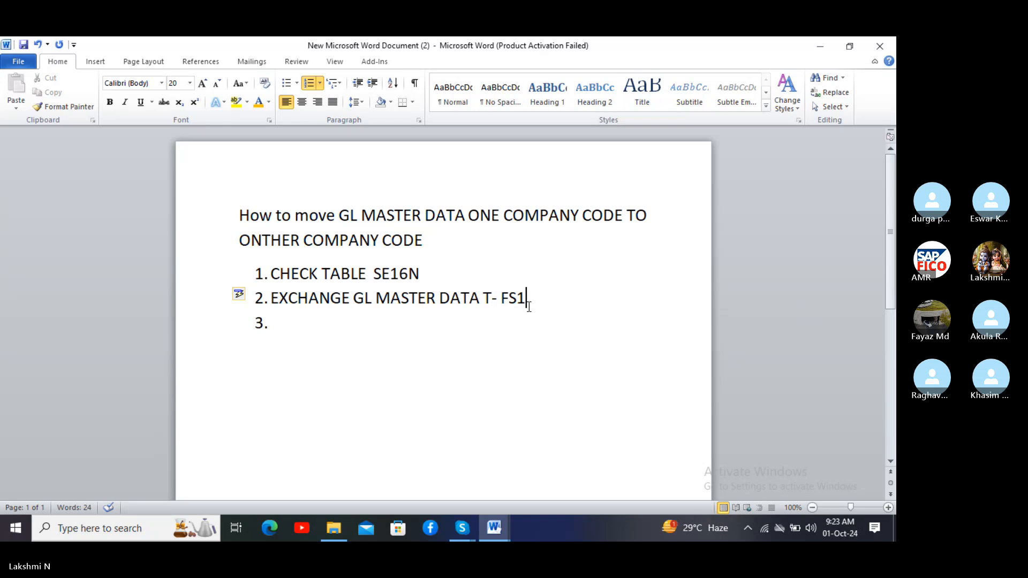
text(5)
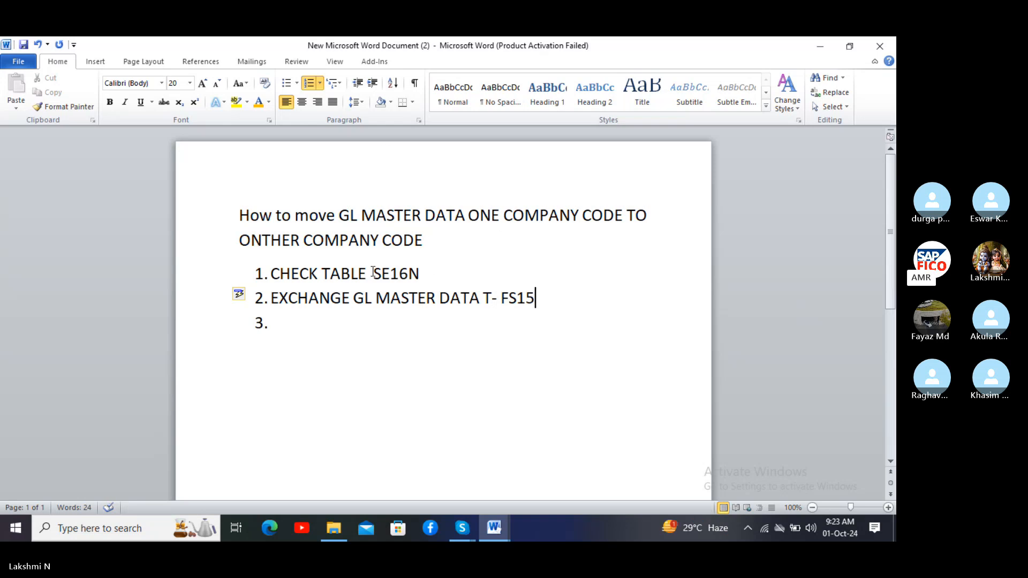
click(372, 274)
text(T-)
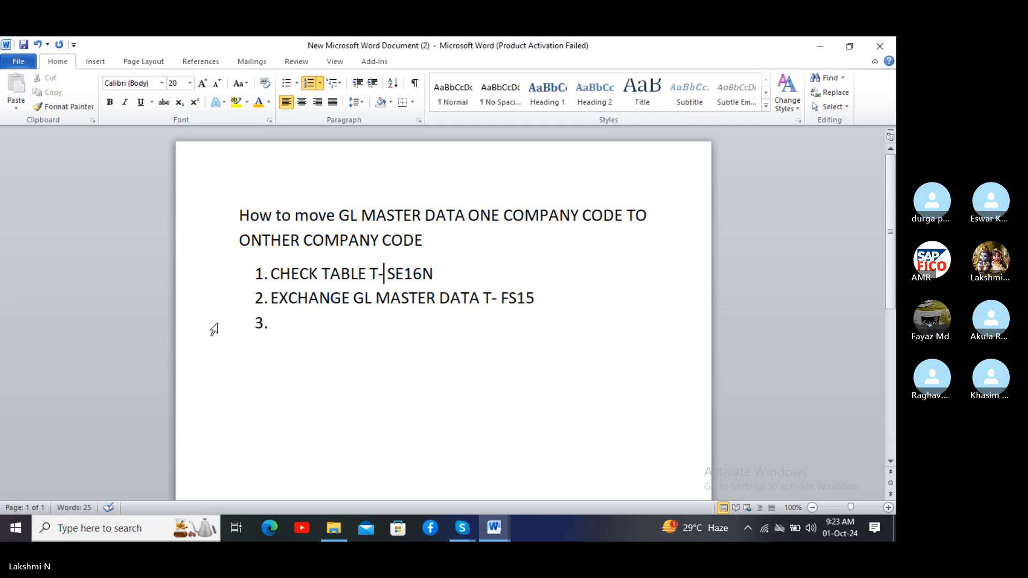
Step: Write "CHECK BACKGROUND JOB T- SM37" as list item 3
click(281, 324)
text(CHE)
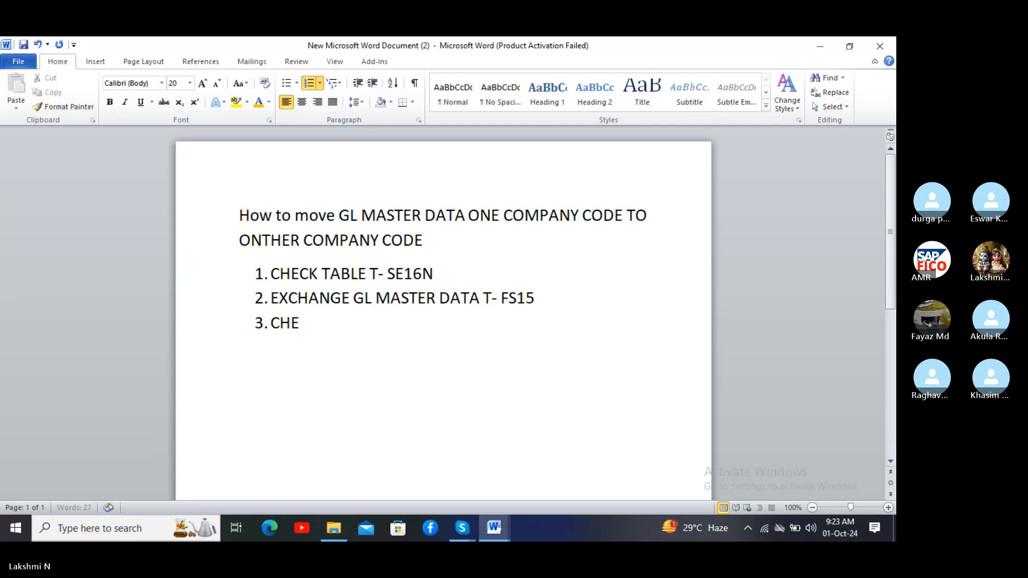
text(CK BACK)
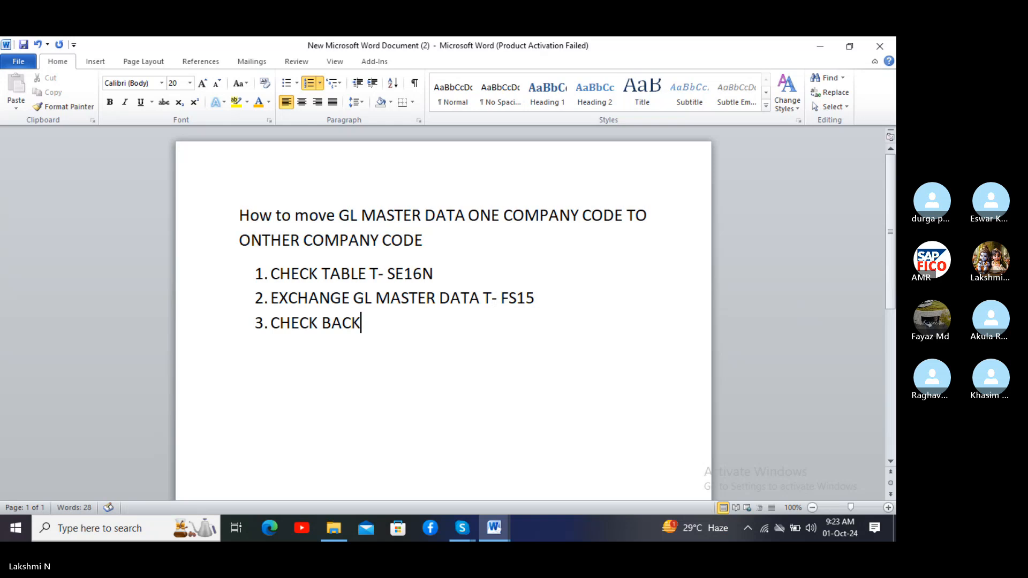
text(GROUN)
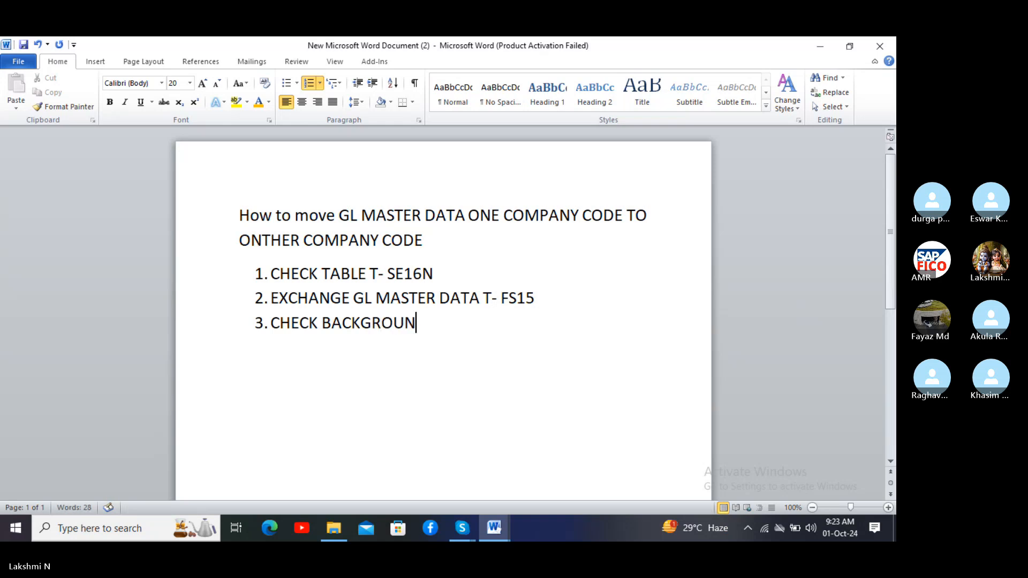
text(D JOB T- S)
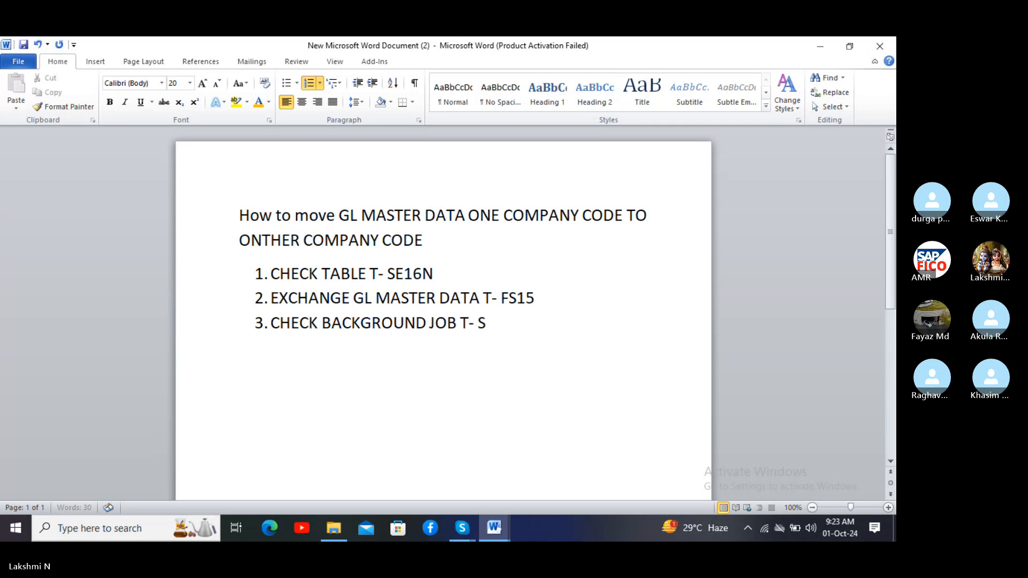
text(M37)
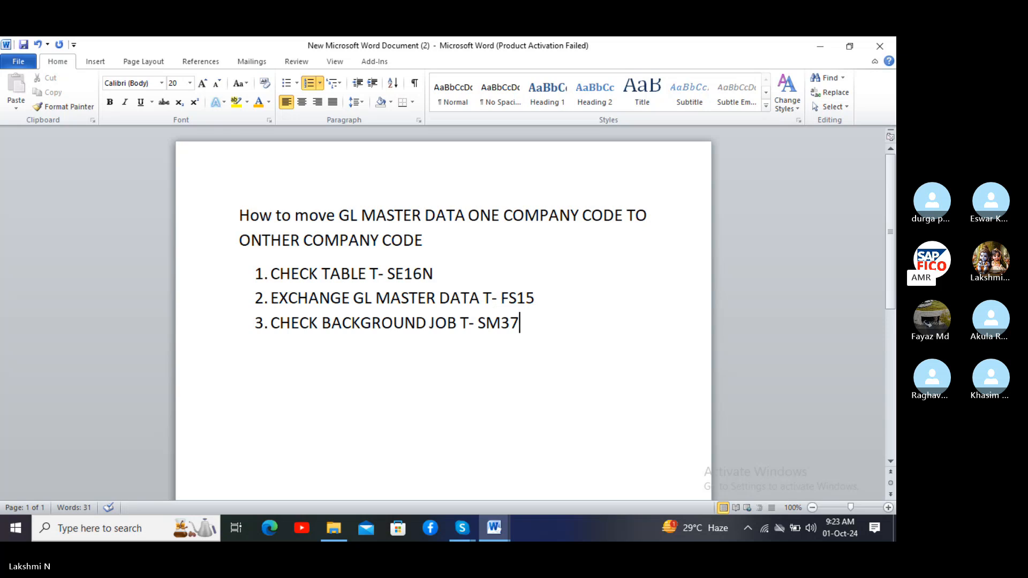
Step: Write "CHECK THE SPOOL T-SP01" as list item 4 and start an empty fifth item
key(Return)
text(CHEC)
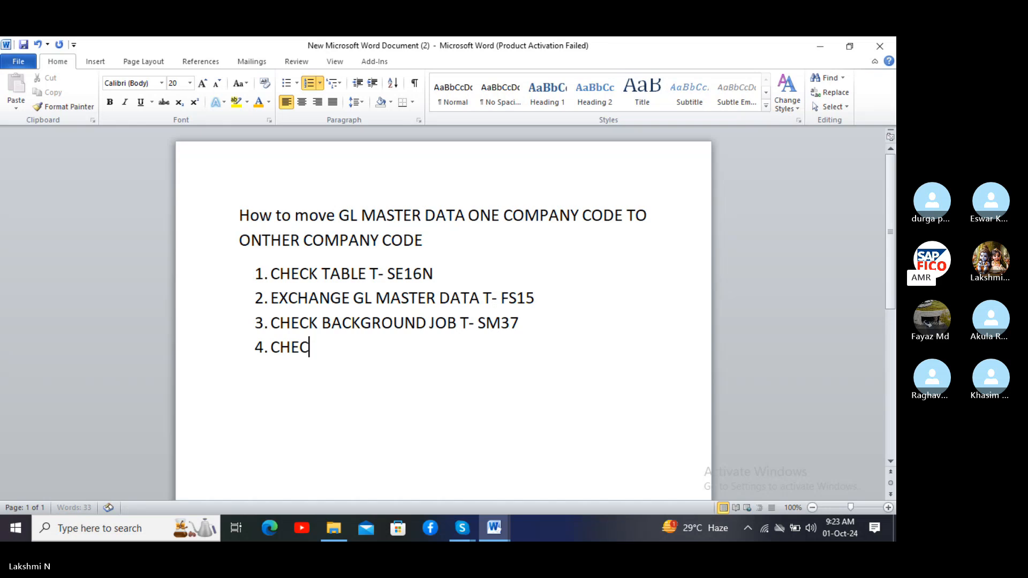
text(K TH)
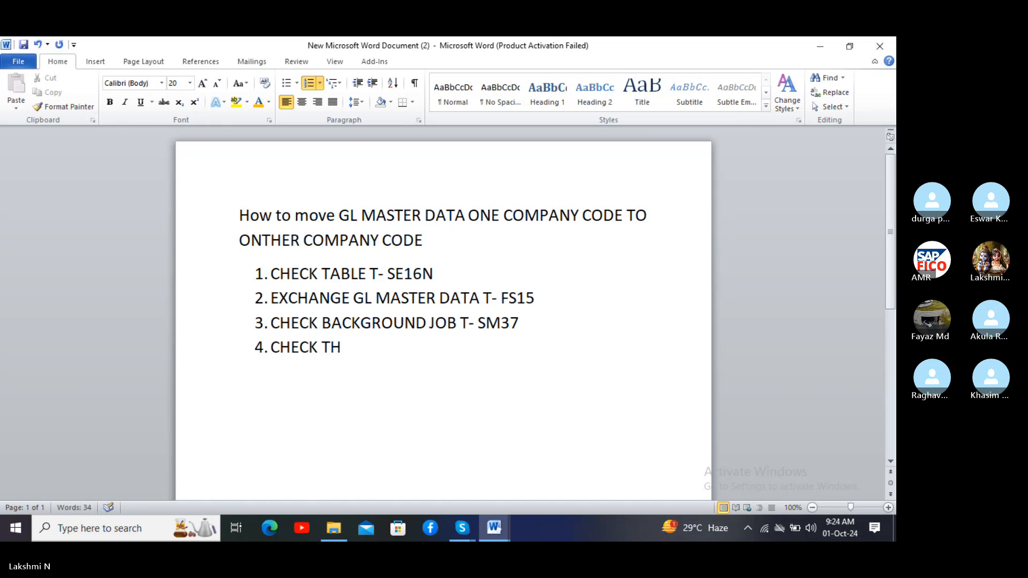
text(E SPOOL)
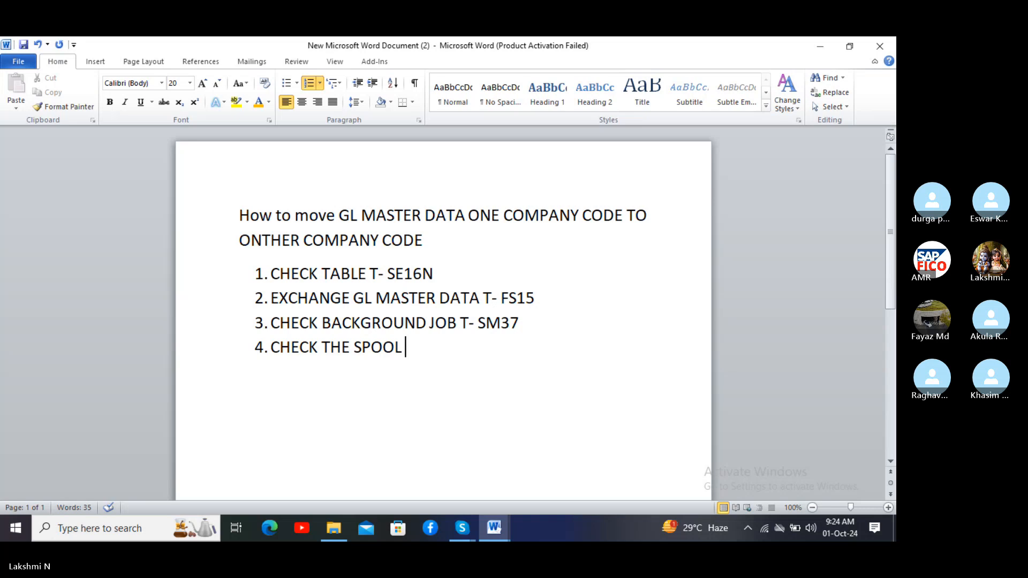
click(744, 447)
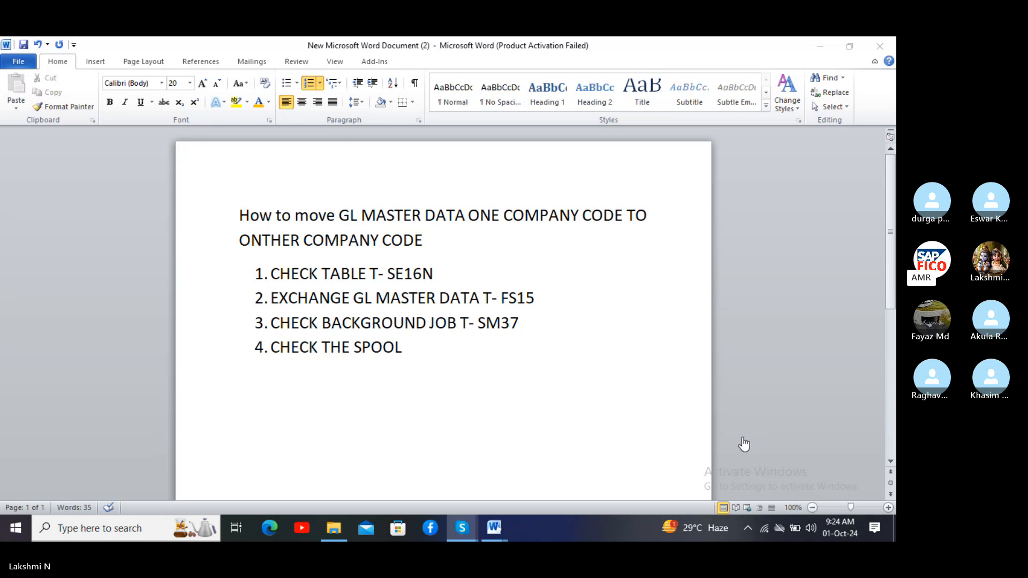
click(432, 349)
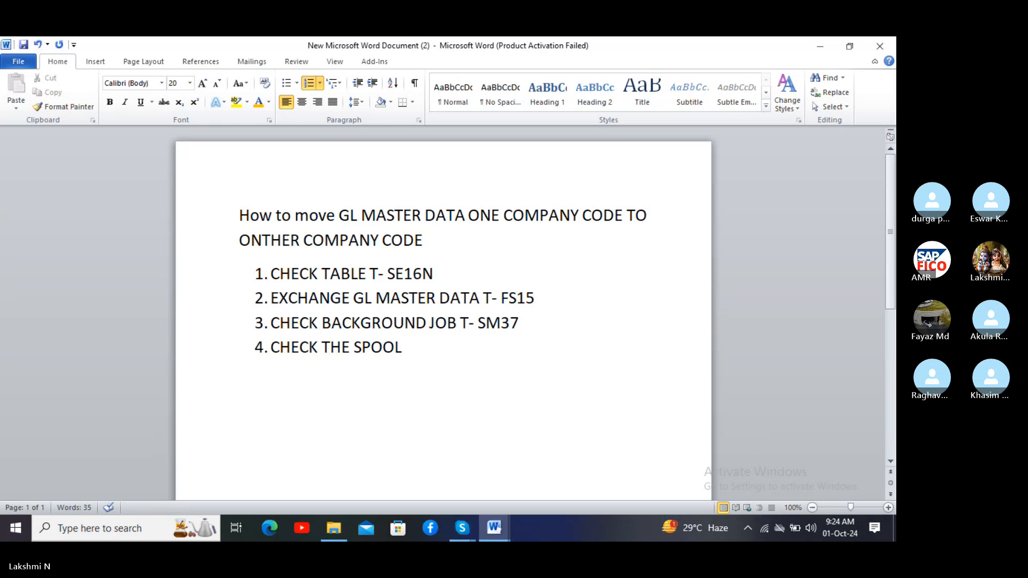
text(T-)
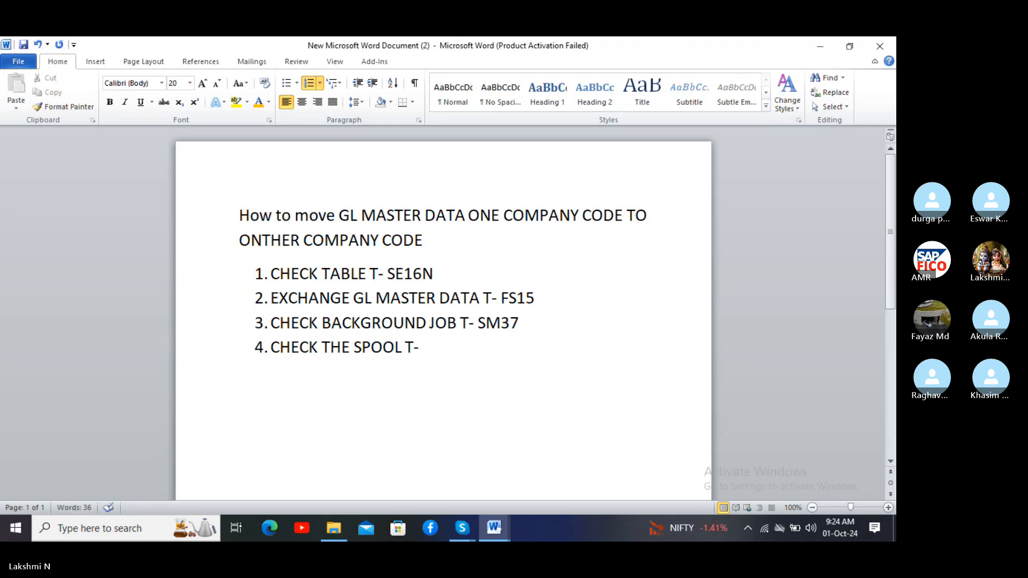
click(742, 444)
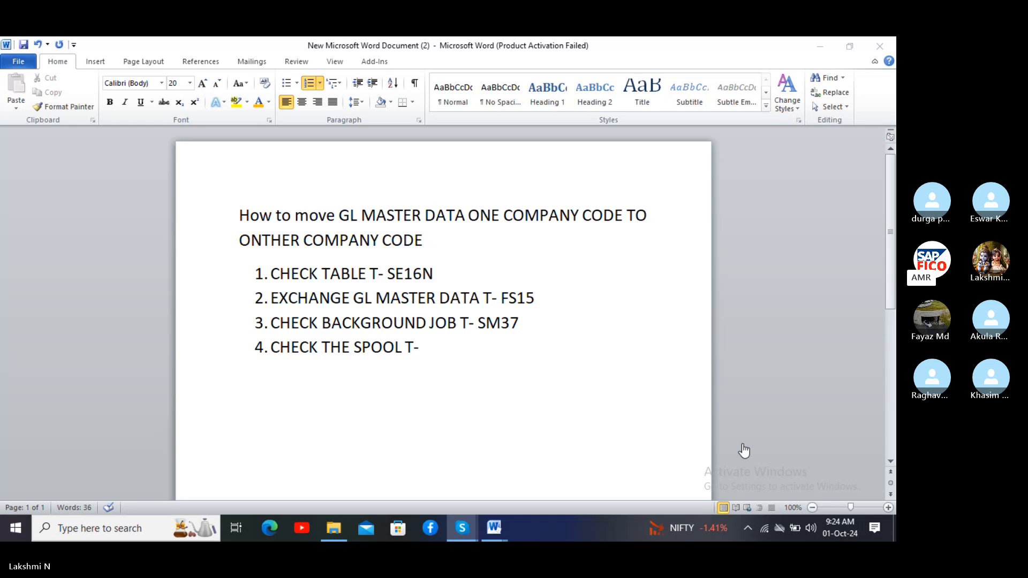
click(442, 351)
text(SP01)
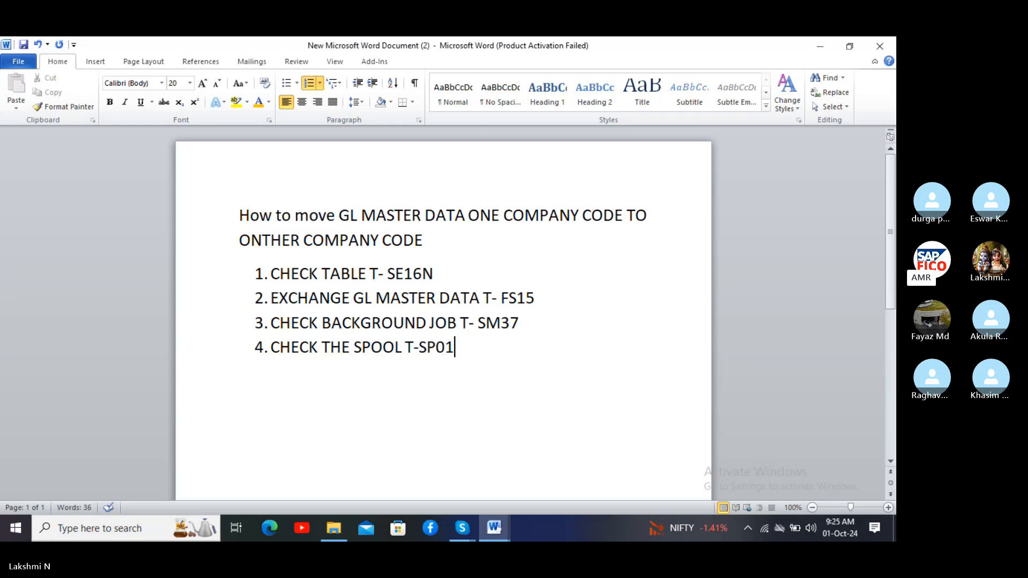
key(Return)
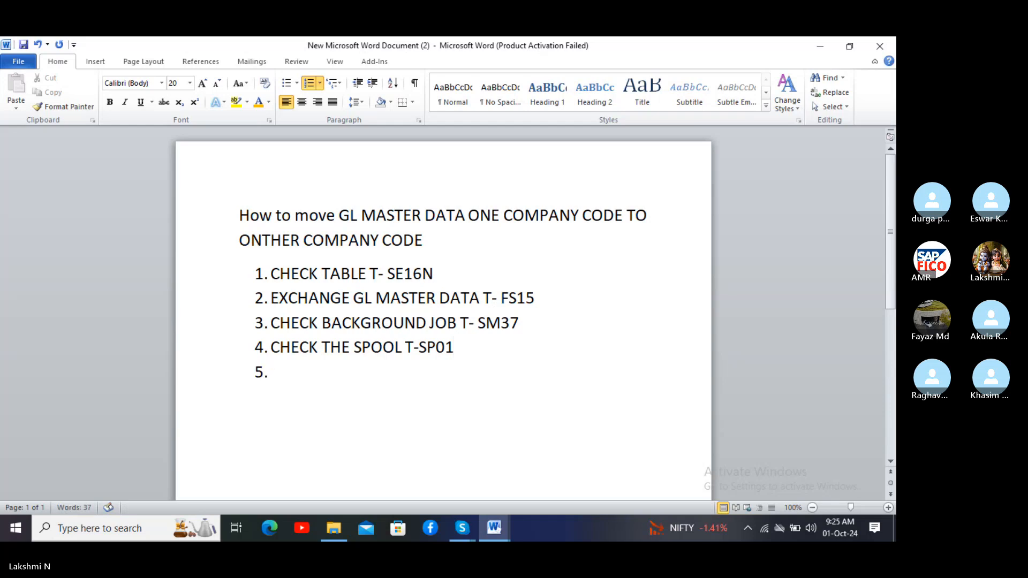
Step: Write "CHECK TABLES T-SE16N" as list item 5 and leave an unnumbered empty line below it
text(CHECK )
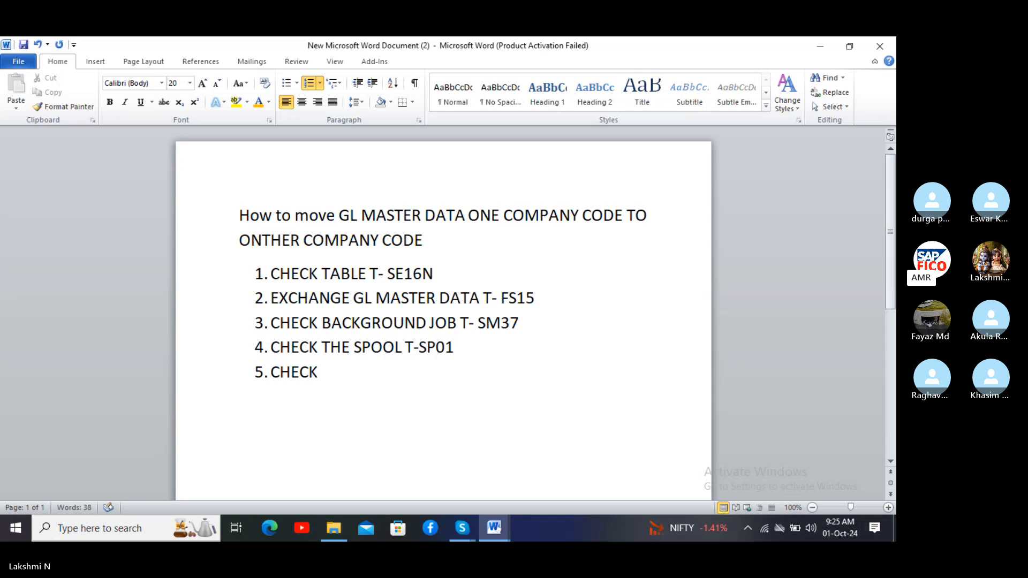
text(TAB)
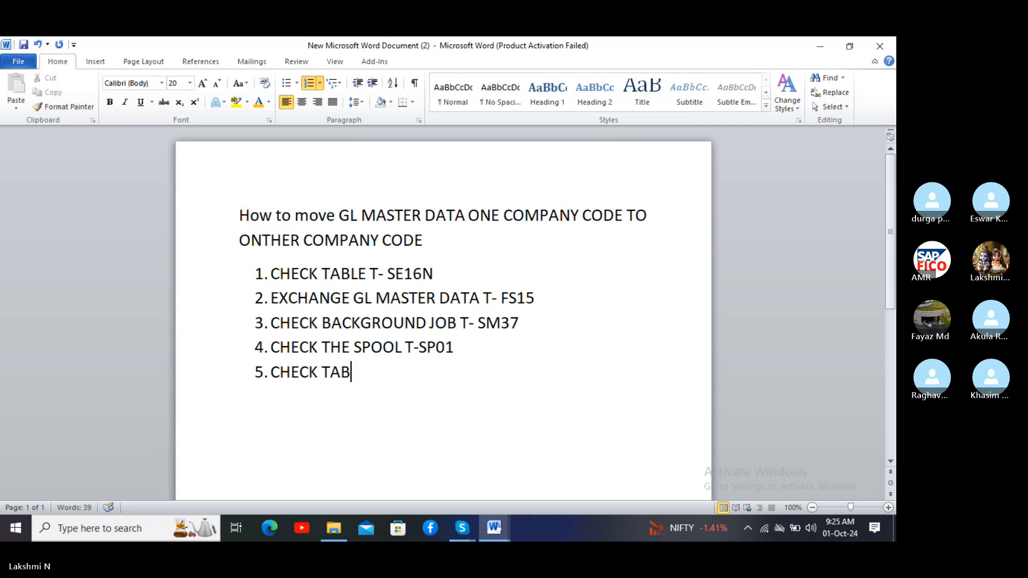
text(LES )
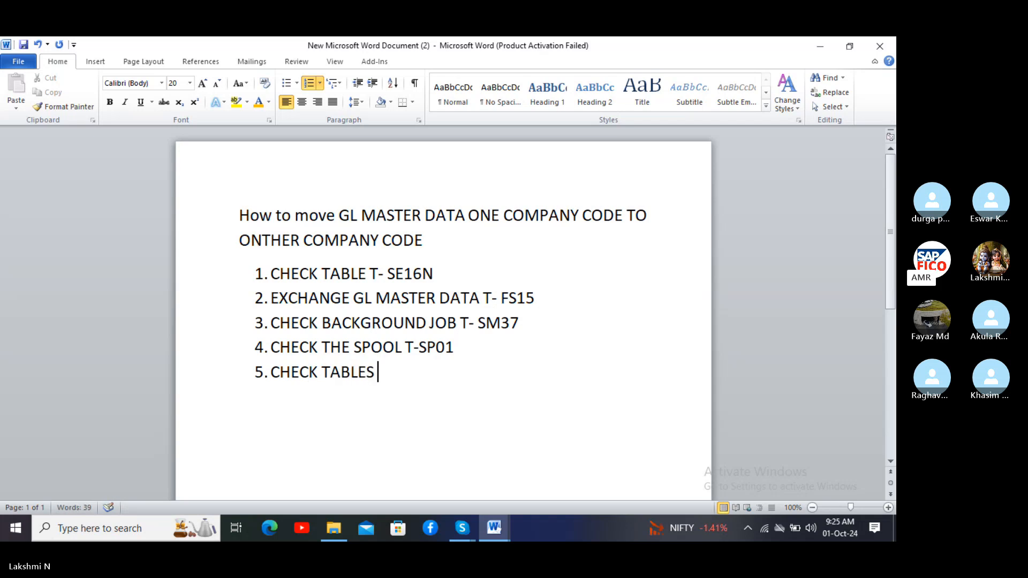
text(T-SE)
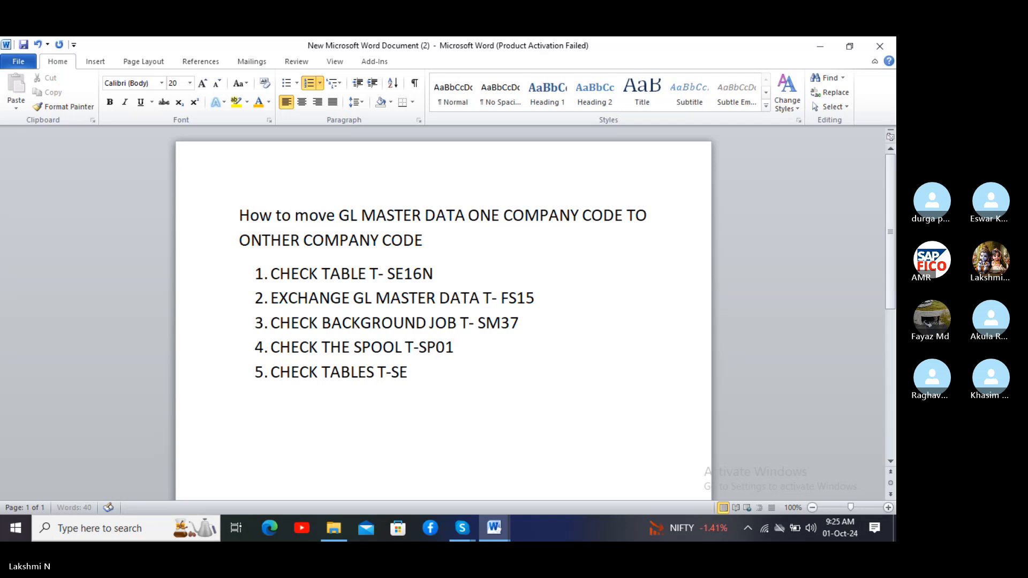
text(16N)
key(Return)
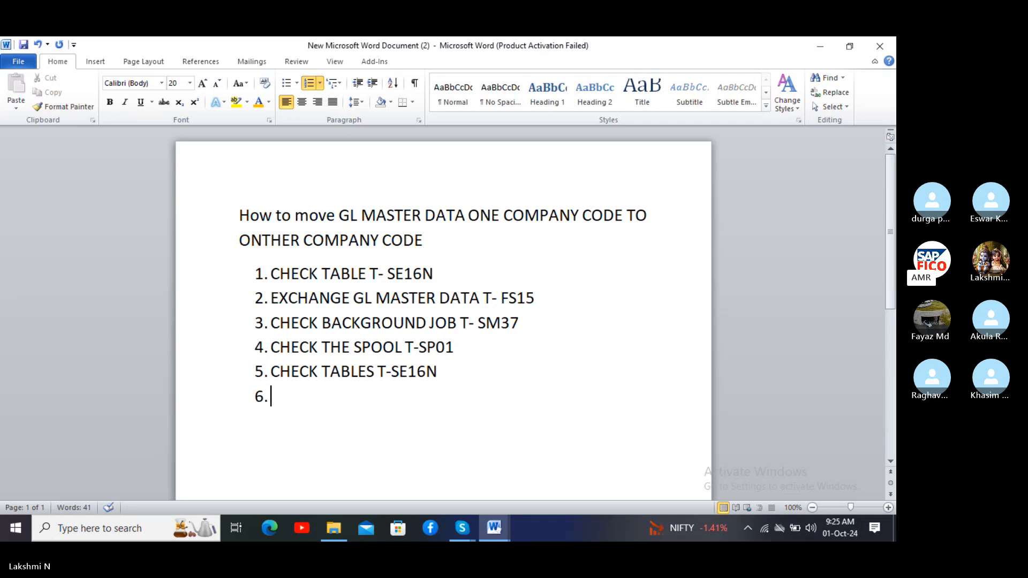
key(BackSpace)
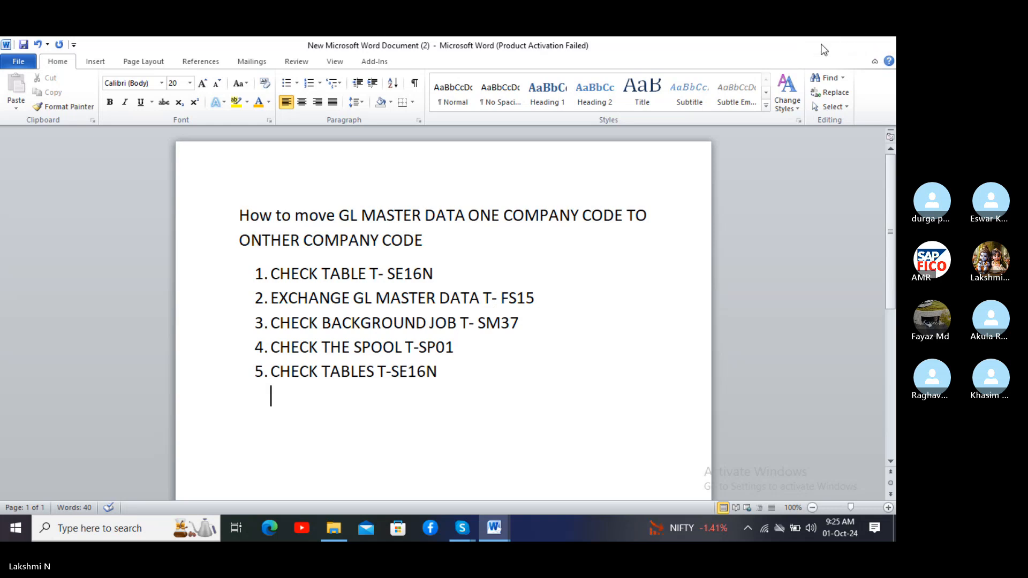
Step: Switch from the document to SAP Logon, enlarge its window and open the connection named SAP
click(824, 49)
click(824, 49)
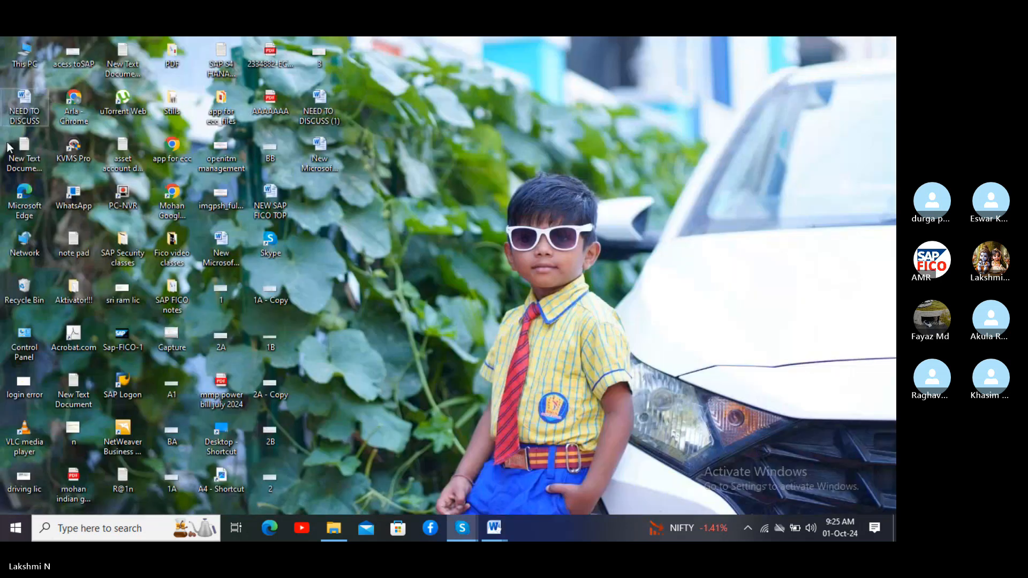
double_click(125, 393)
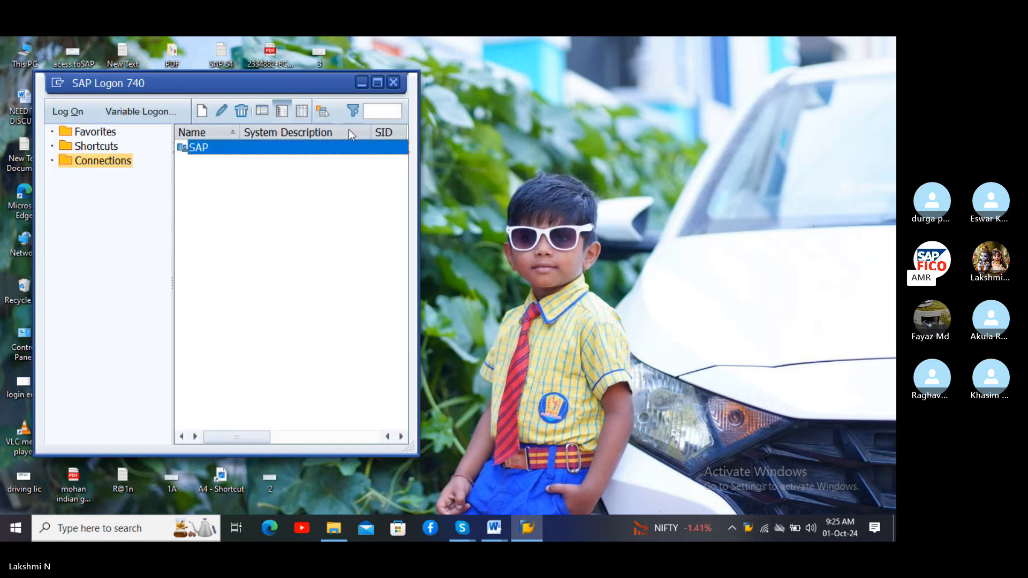
click(378, 82)
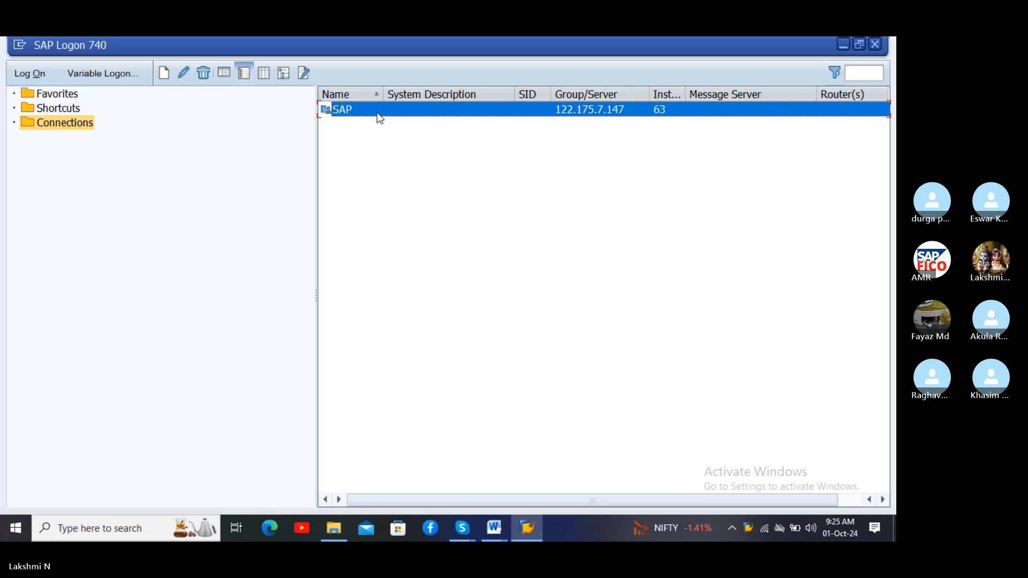
double_click(377, 111)
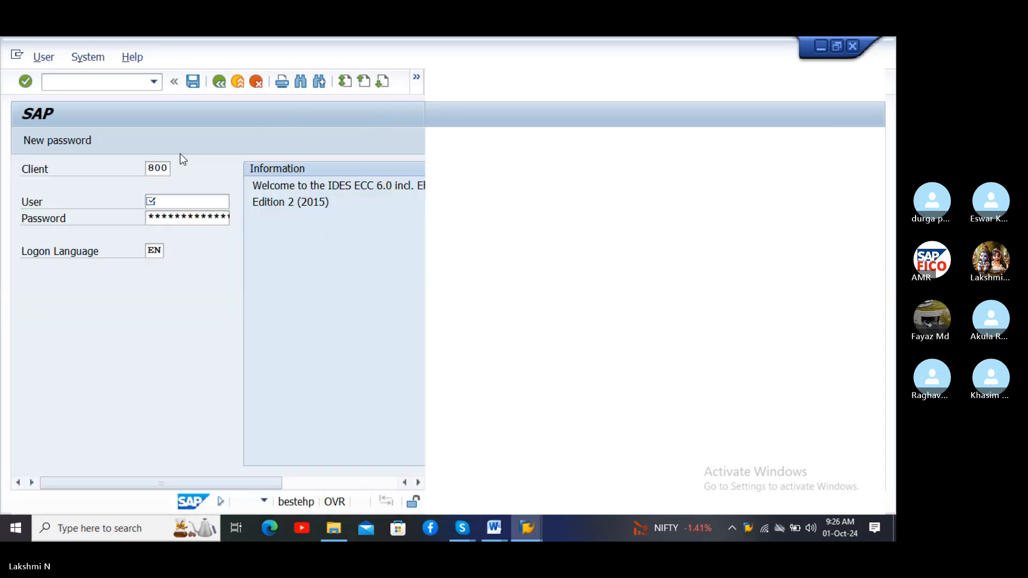
Step: Log on to client 800 with the SAP user name and the account password
key(Return)
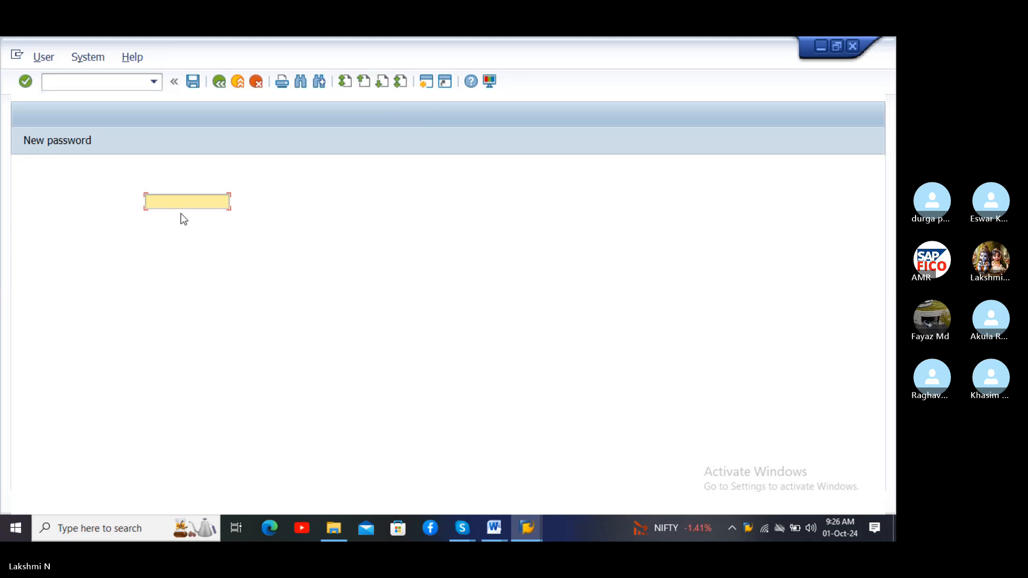
text(63)
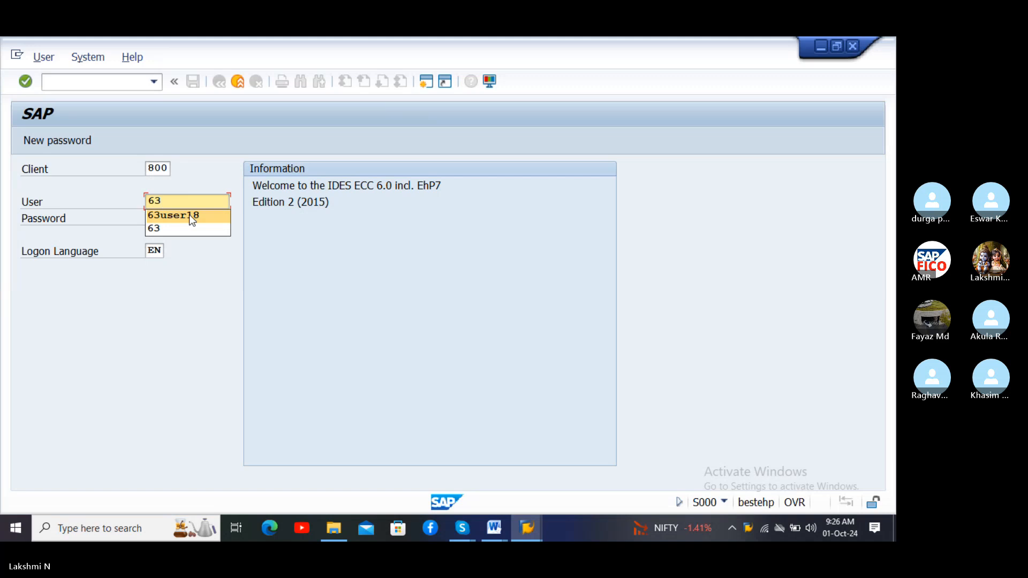
click(191, 219)
key(Tab)
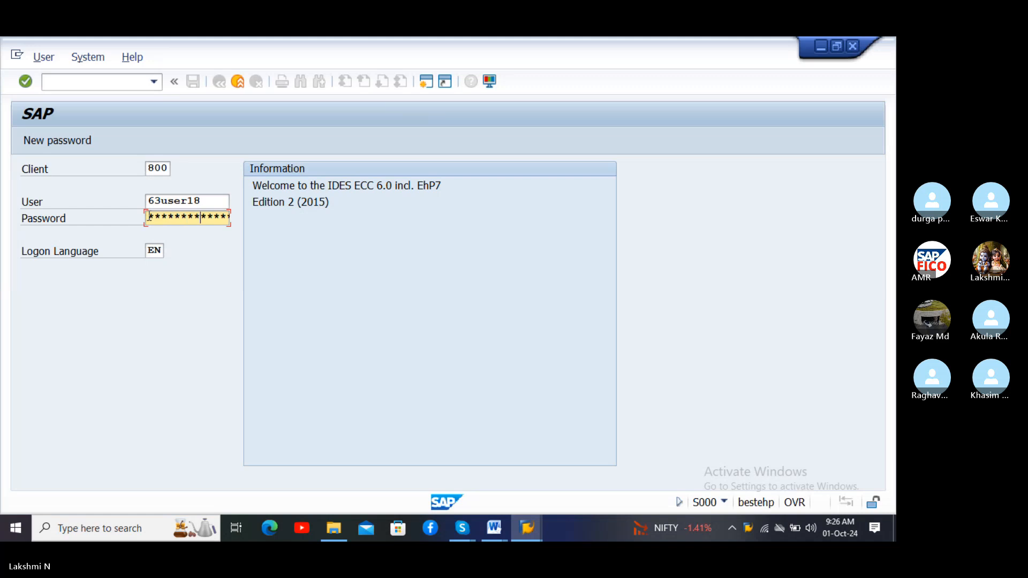
text(***********)
key(Return)
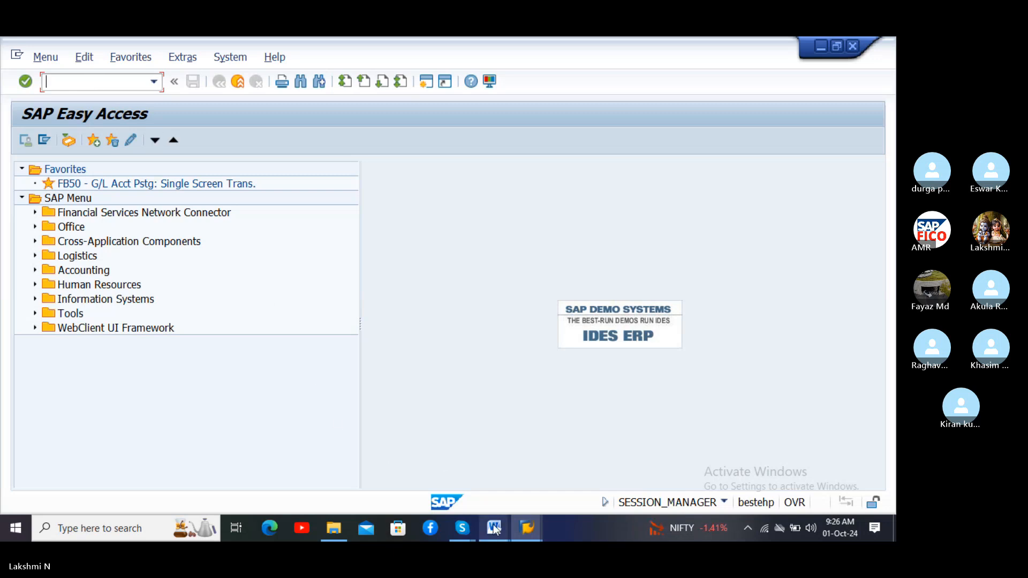
Step: Start transaction SE16N from the SAP Easy Access screen
mouse_move(494, 528)
mouse_move(548, 495)
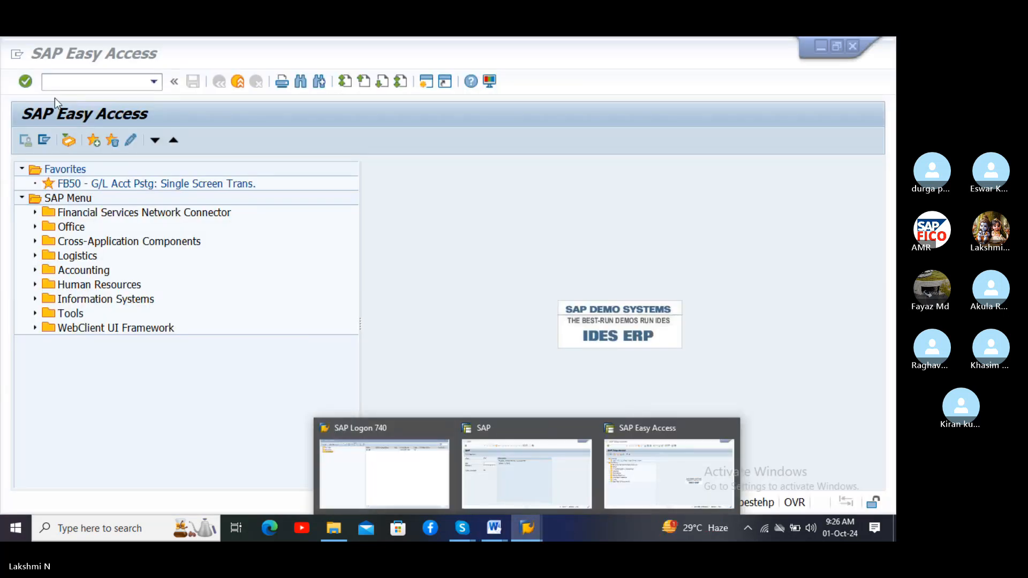
click(89, 83)
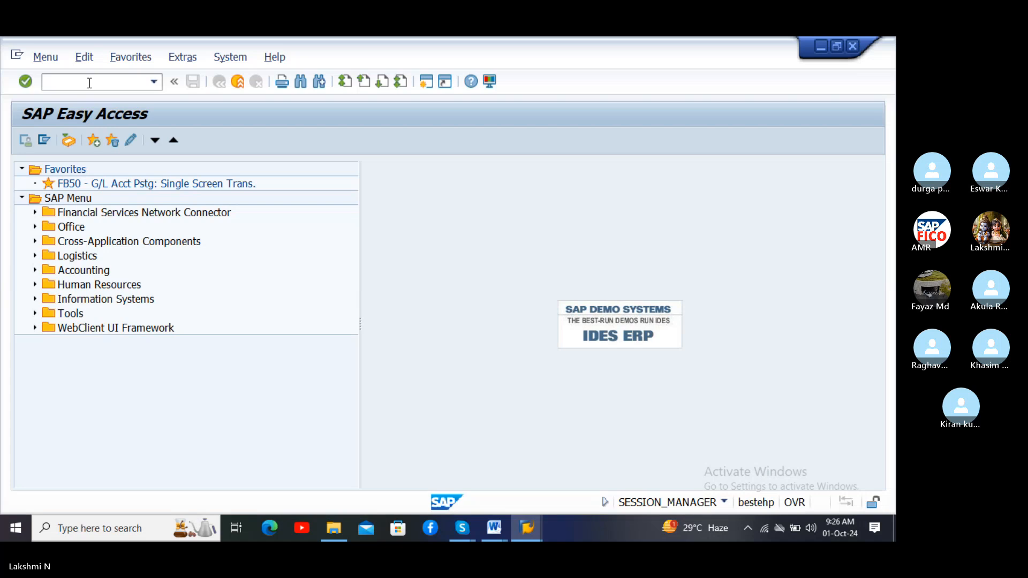
click(90, 82)
text(se16n)
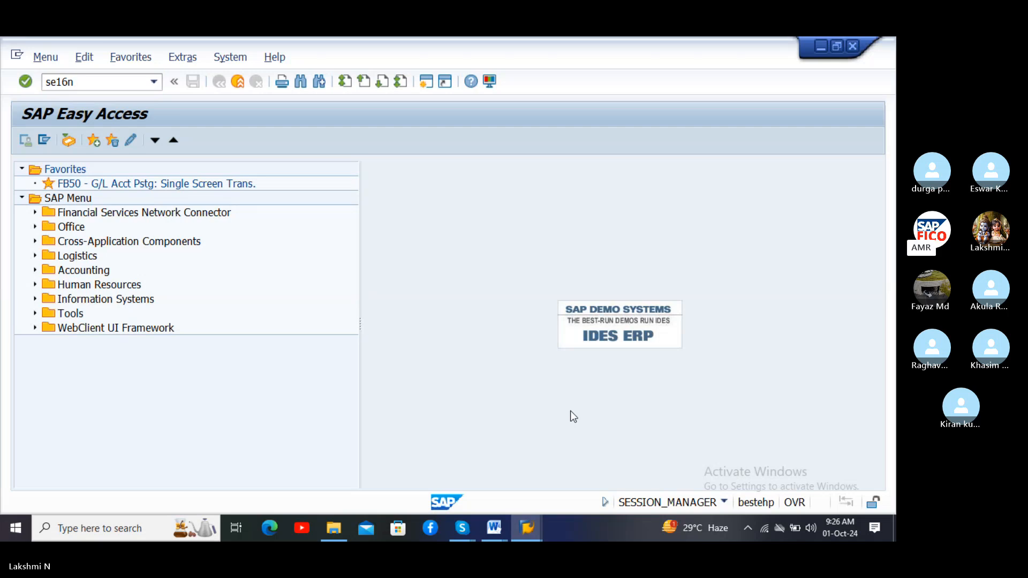
key(Return)
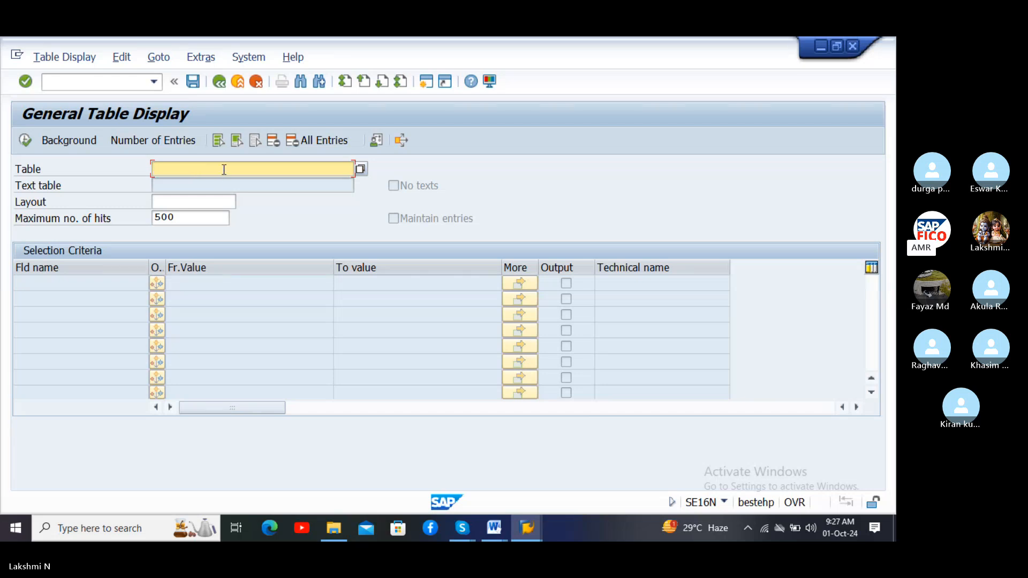
Step: Display the entries of table SKB1 for company code DLIT
text(sk)
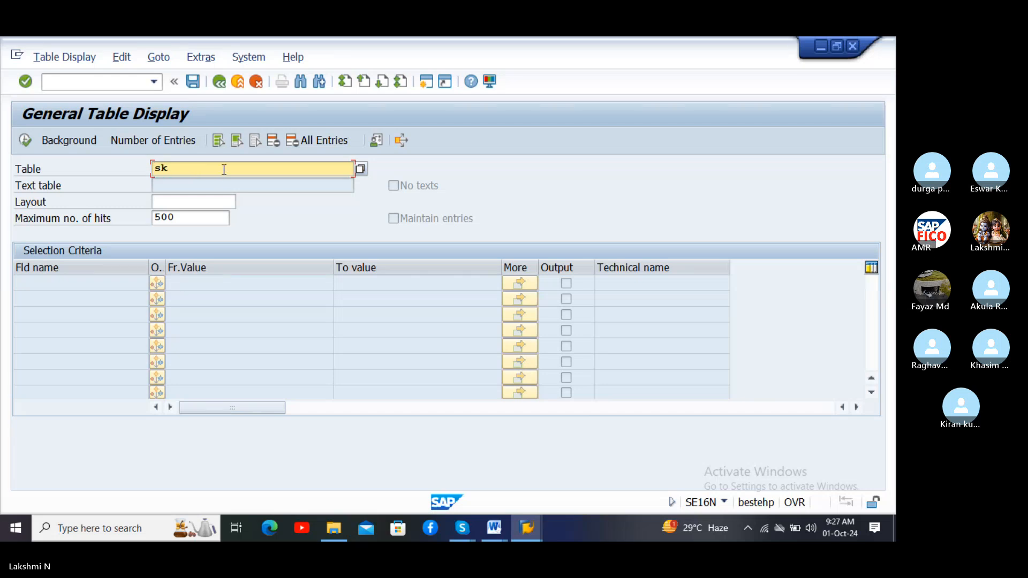
text(b1)
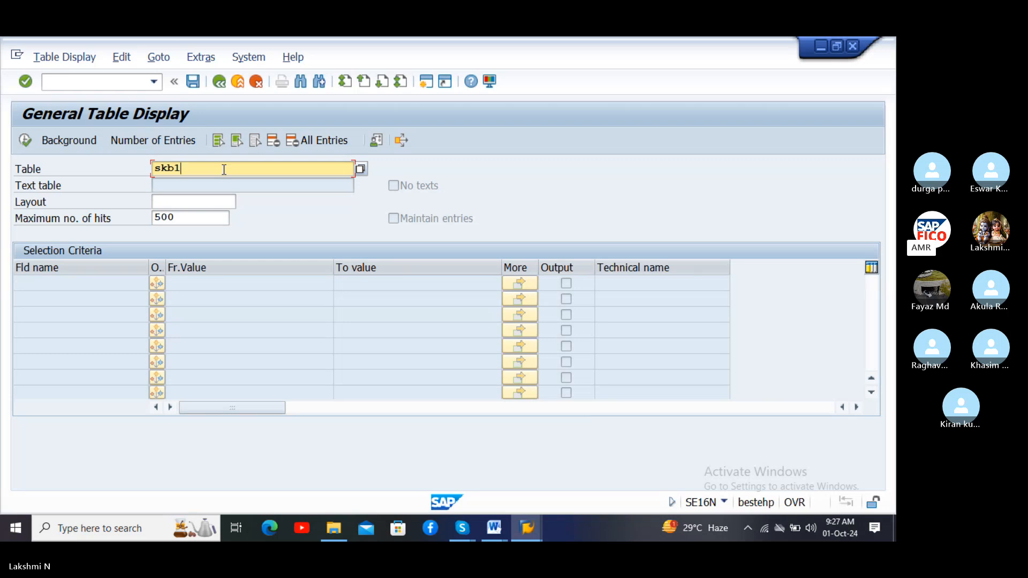
key(Return)
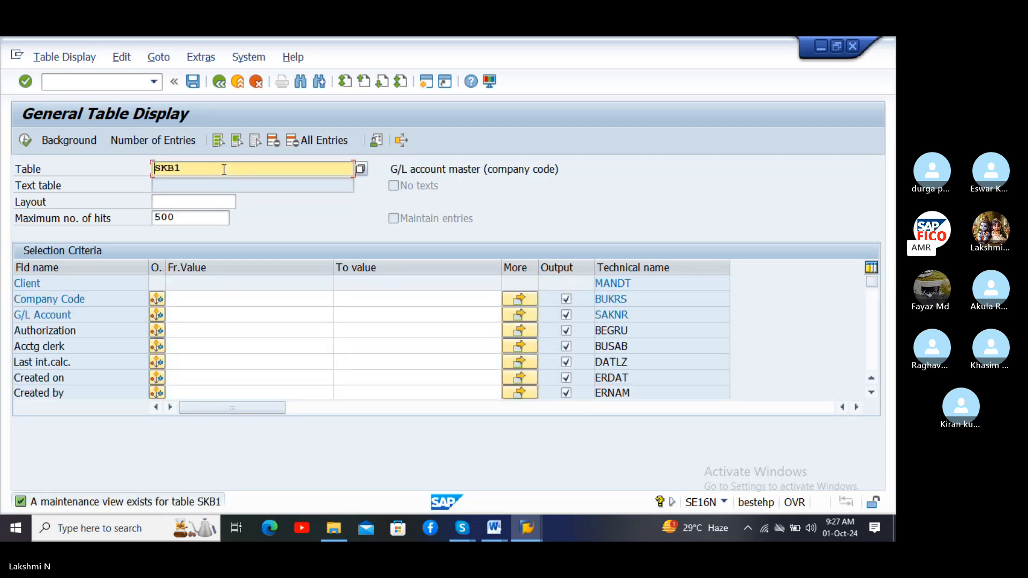
click(195, 295)
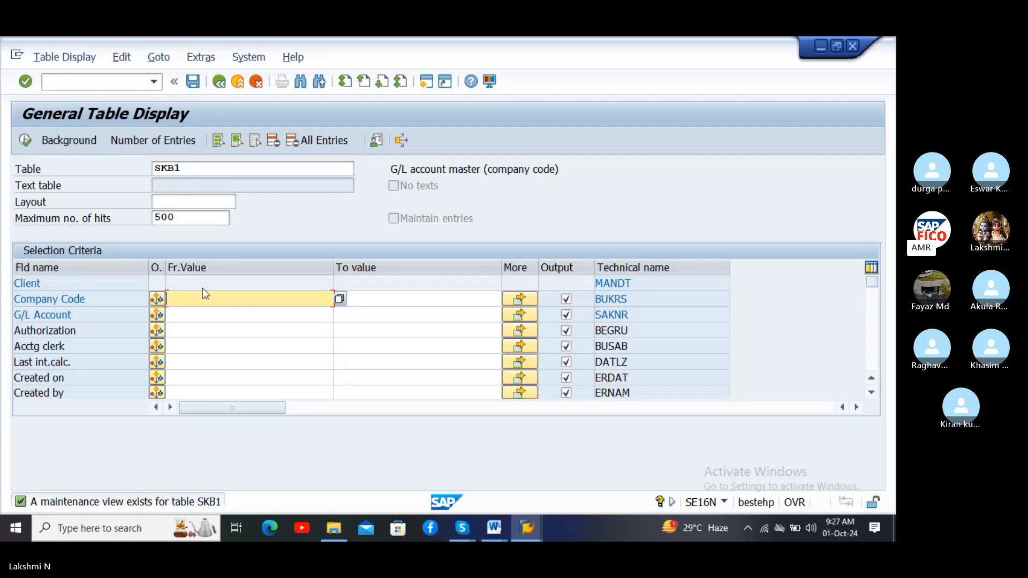
text(dlit)
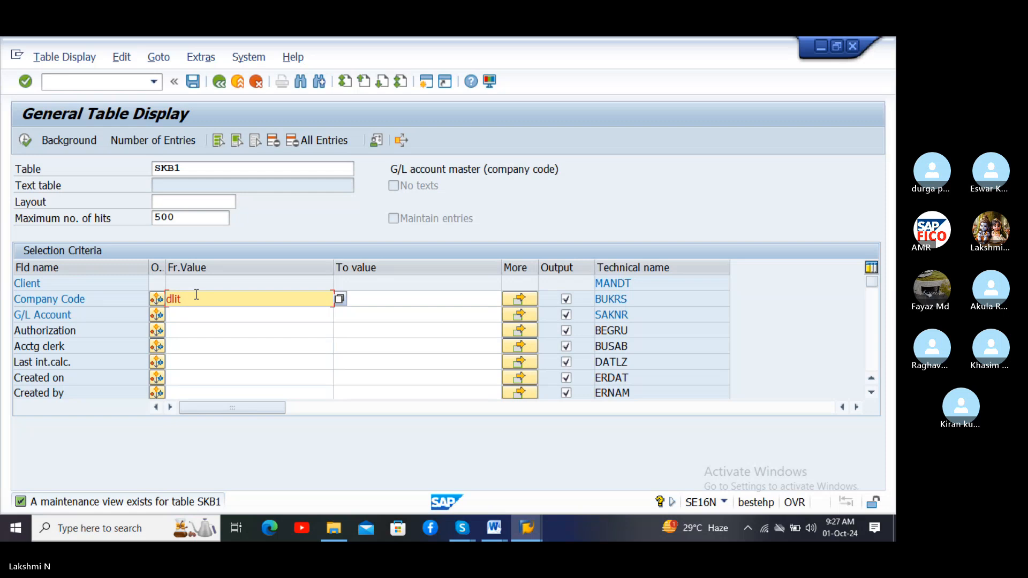
key(Return)
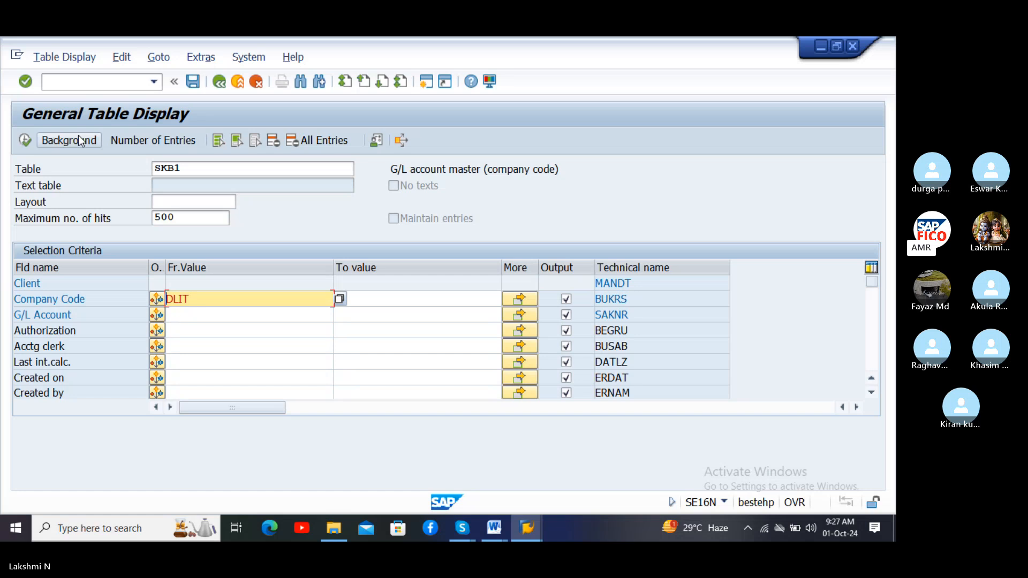
click(23, 142)
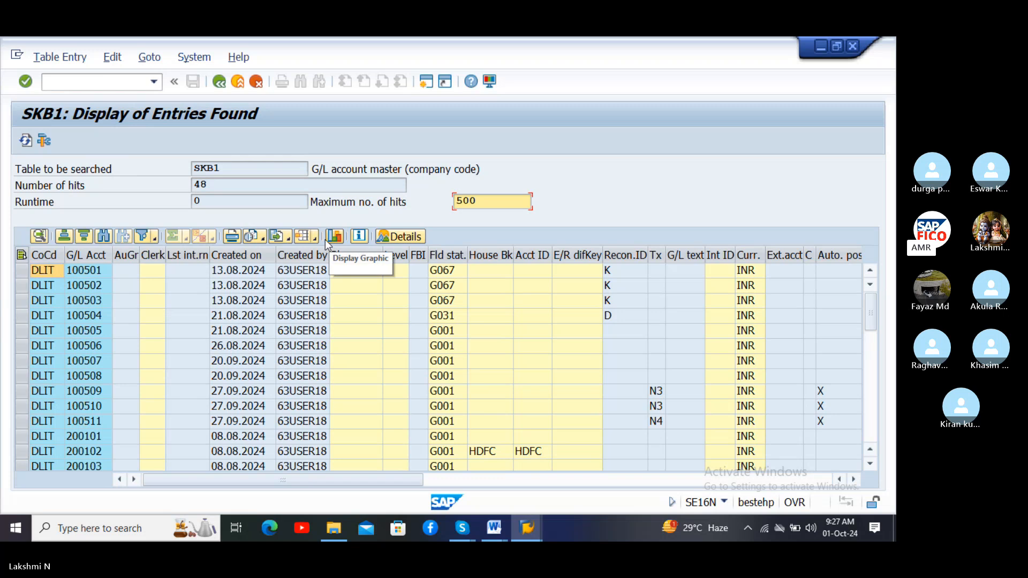
Step: Export the SKB1 entries as an Office 2007 XLSX spreadsheet named export on the Desktop, allowing SAP to create and open the file
click(279, 238)
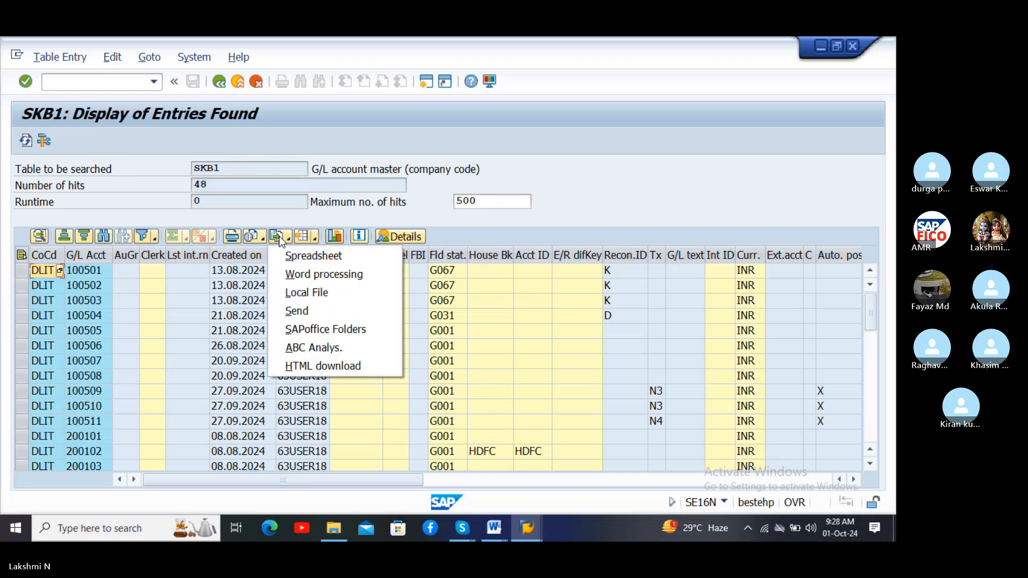
click(313, 257)
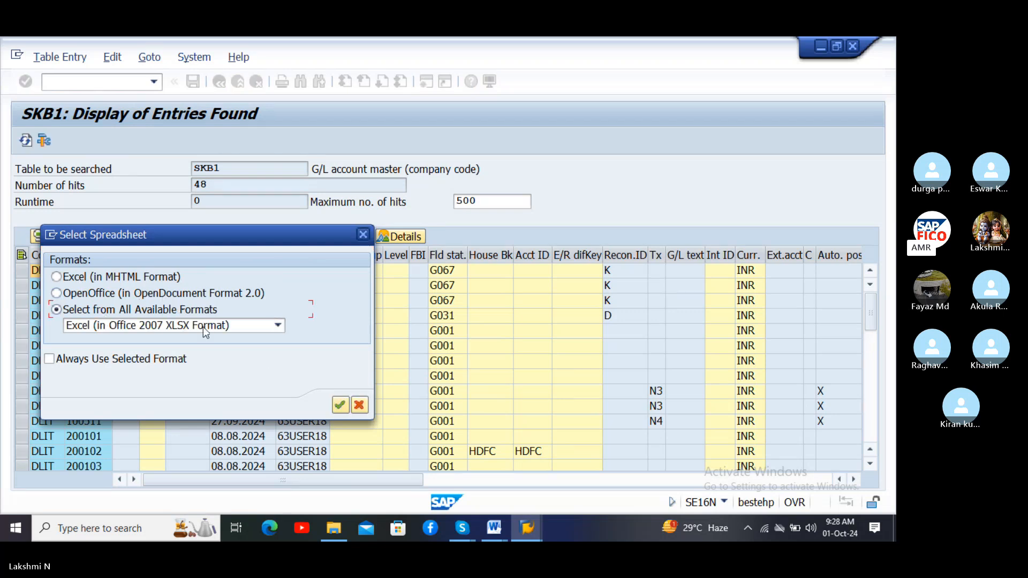
click(340, 406)
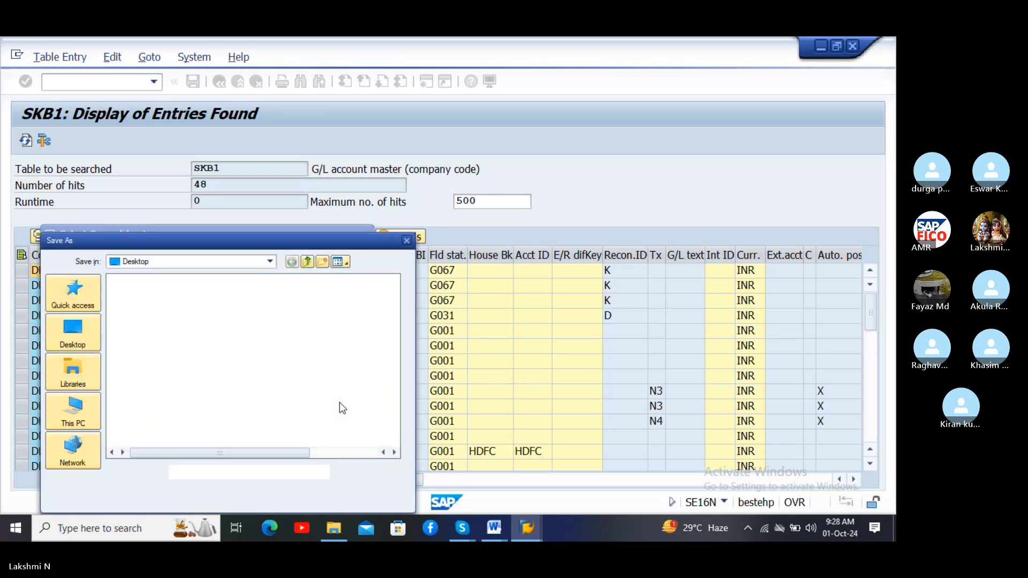
click(70, 327)
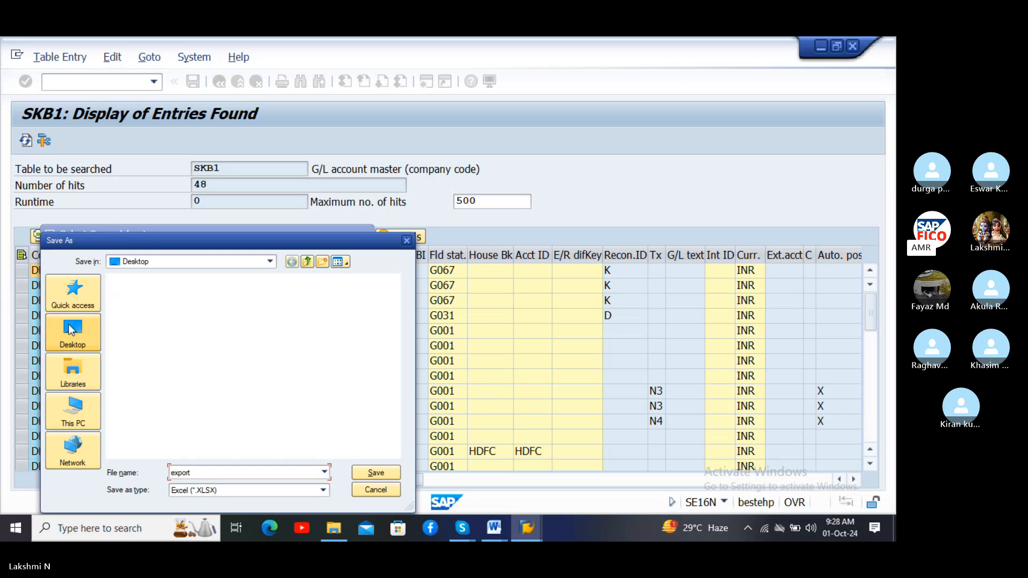
click(376, 473)
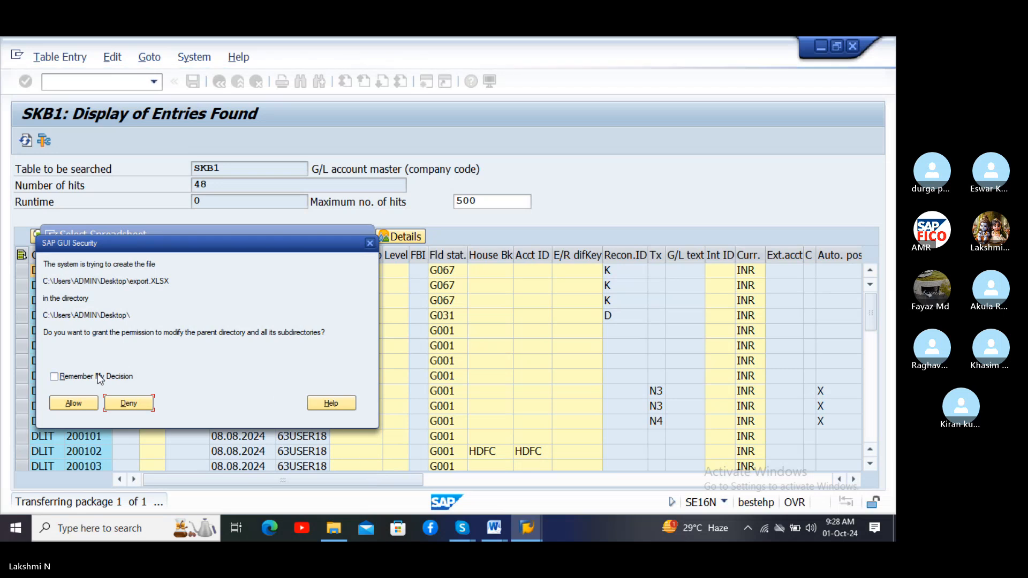
click(79, 404)
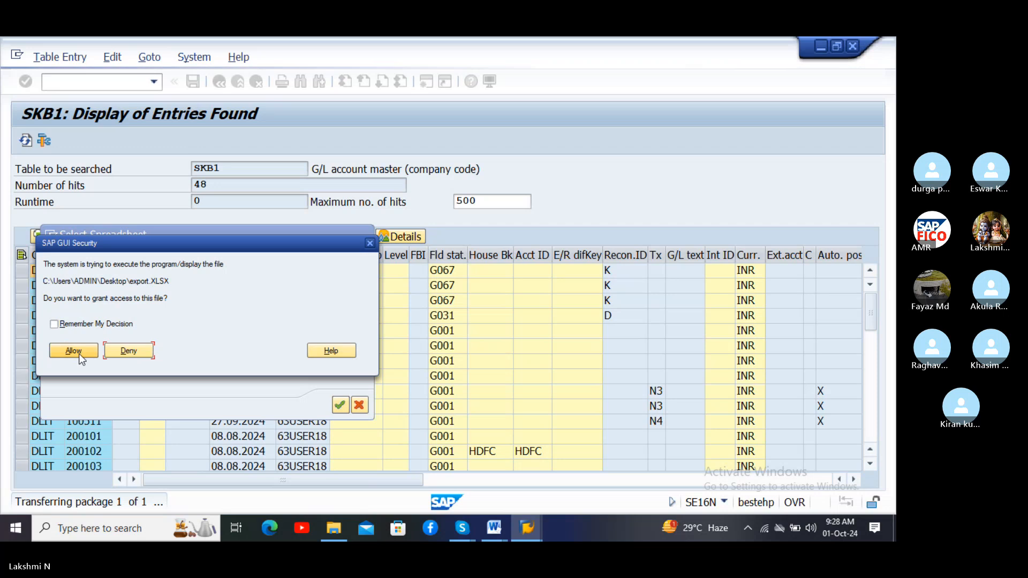
click(79, 351)
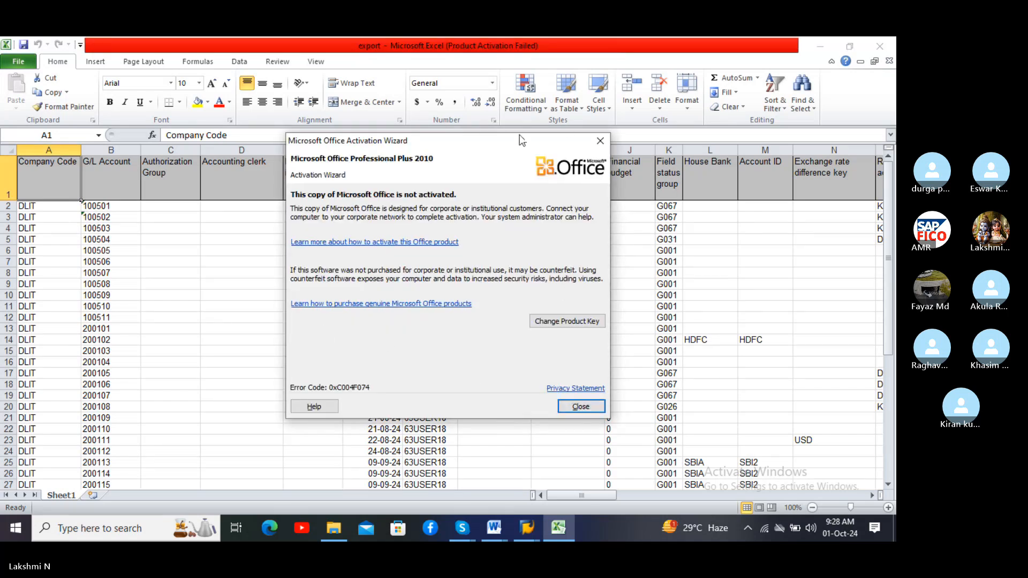
Step: Dismiss the Office activation wizard and look through the exported G/L accounts of company code DLIT
click(600, 141)
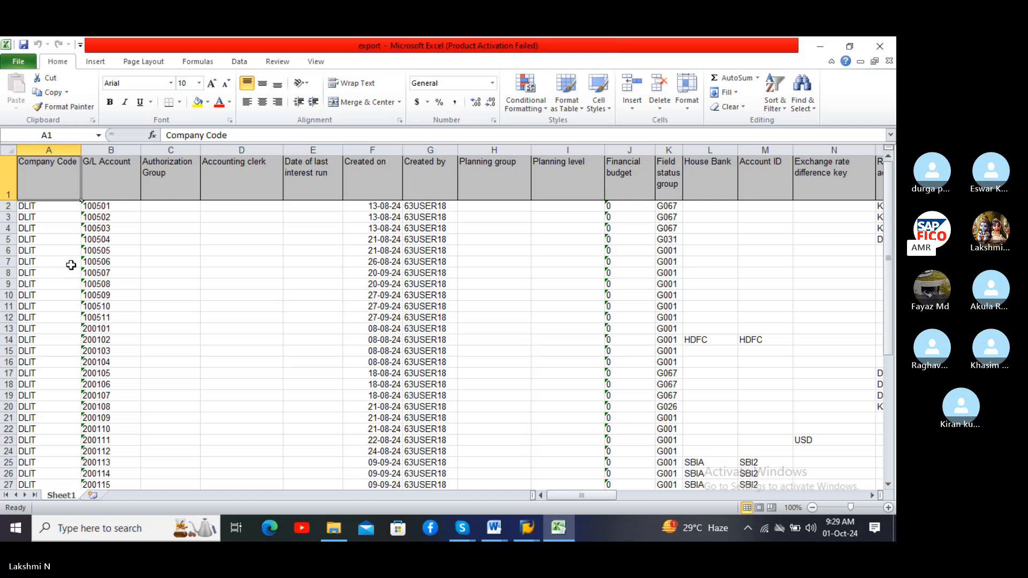
scroll(72, 266, down, 4)
scroll(71, 265, down, 4)
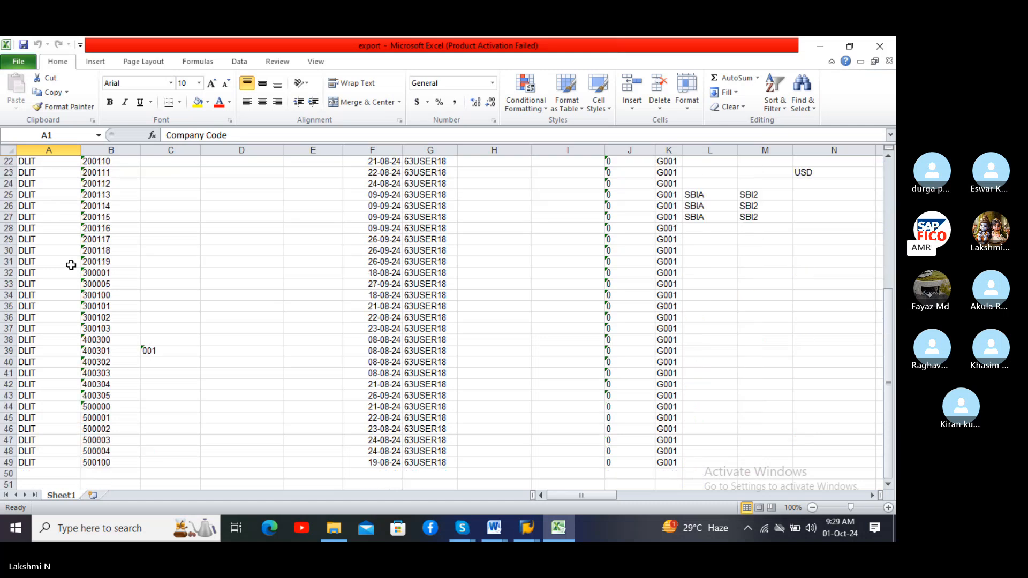
scroll(71, 266, up, 7)
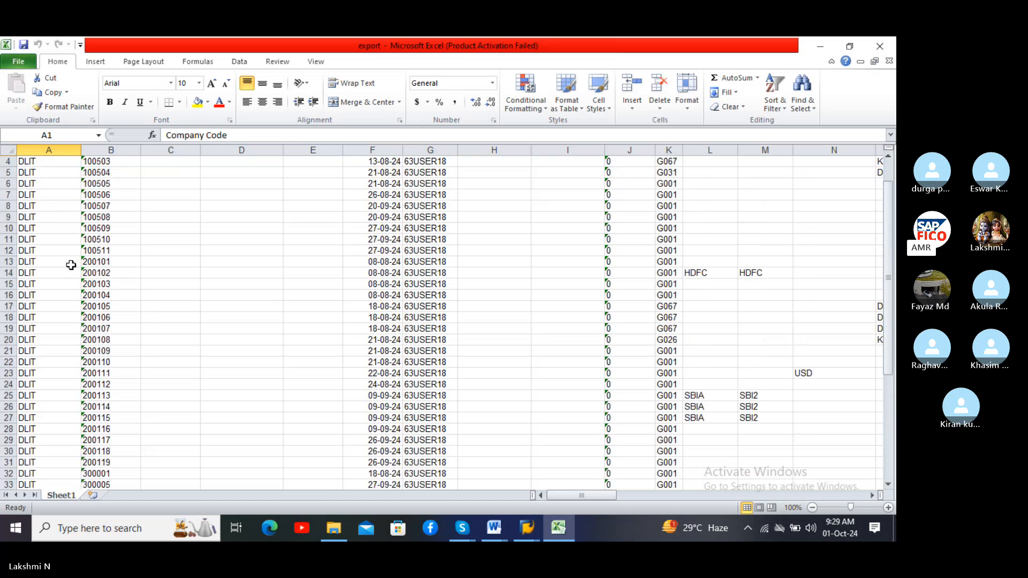
Step: Switch to the Word document with the GL master data procedure and add the line "Source company code- DLIT" below the numbered list
scroll(72, 265, up, 1)
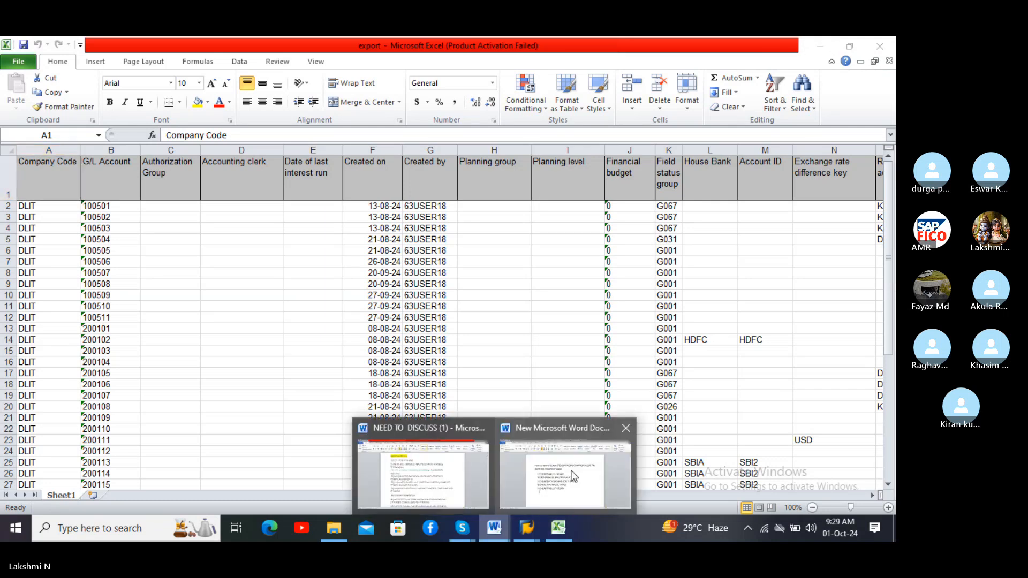
click(574, 476)
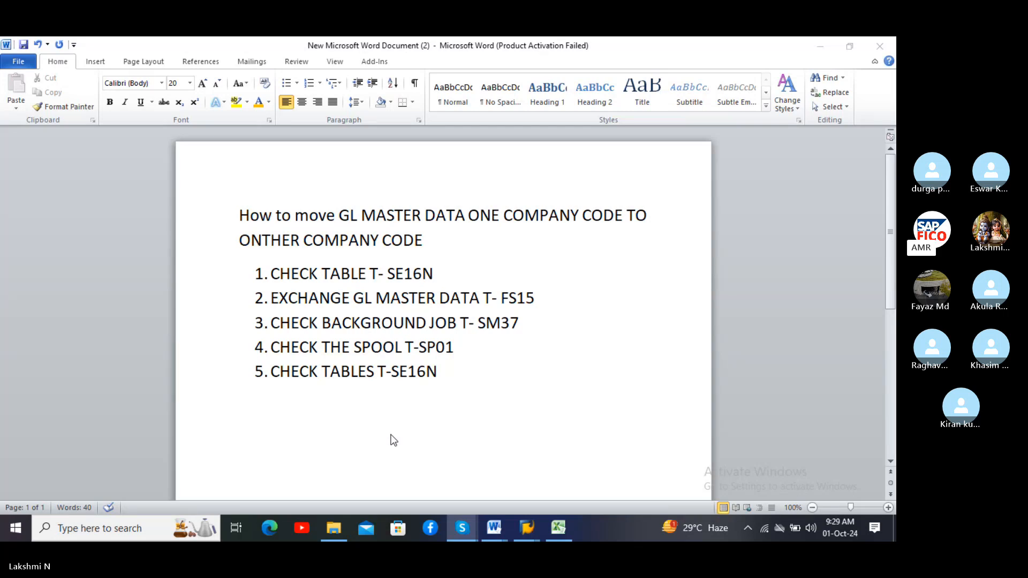
click(285, 409)
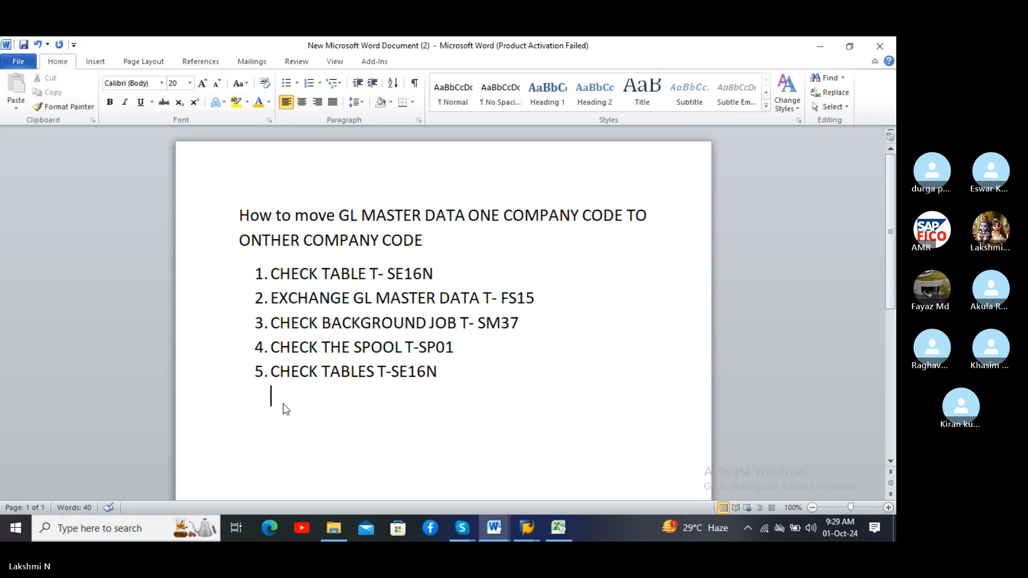
text(Source c)
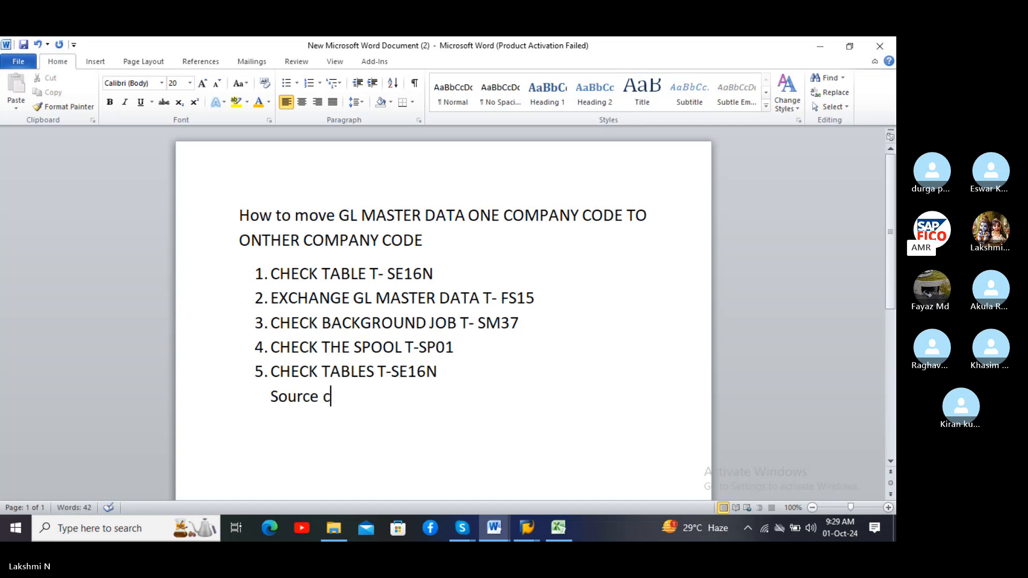
text(ompany code)
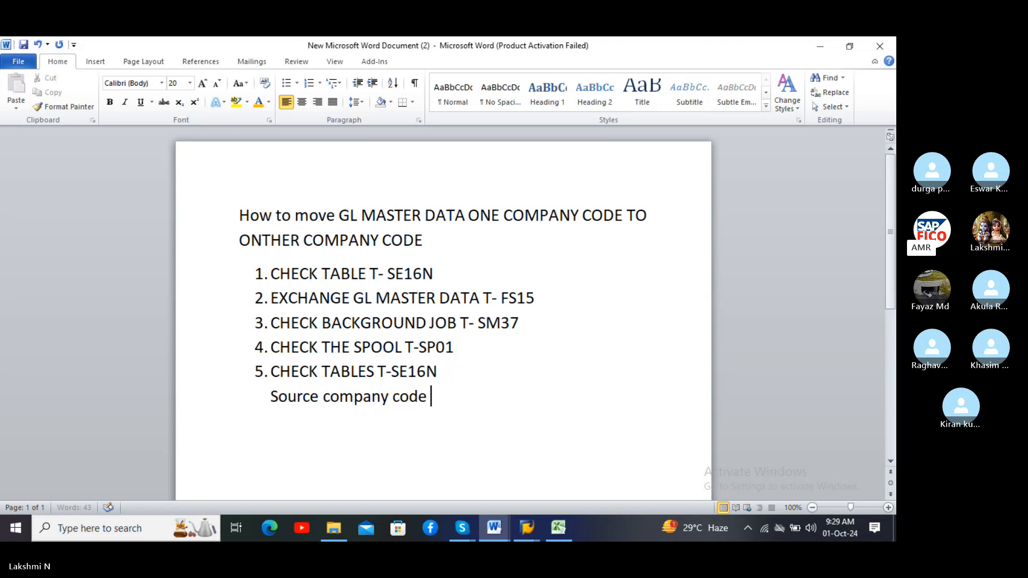
text( D)
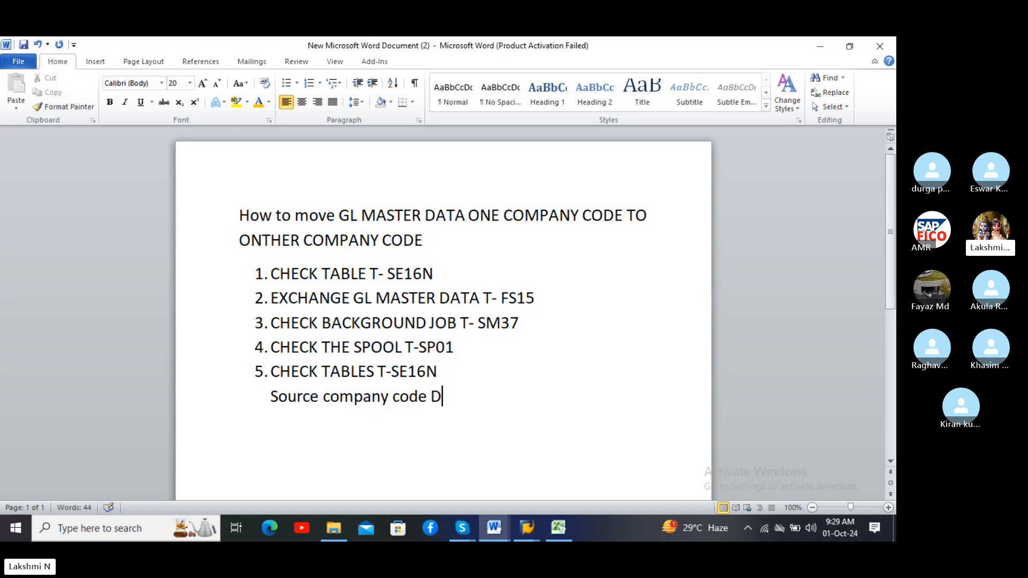
text(LIT)
click(428, 397)
text(-)
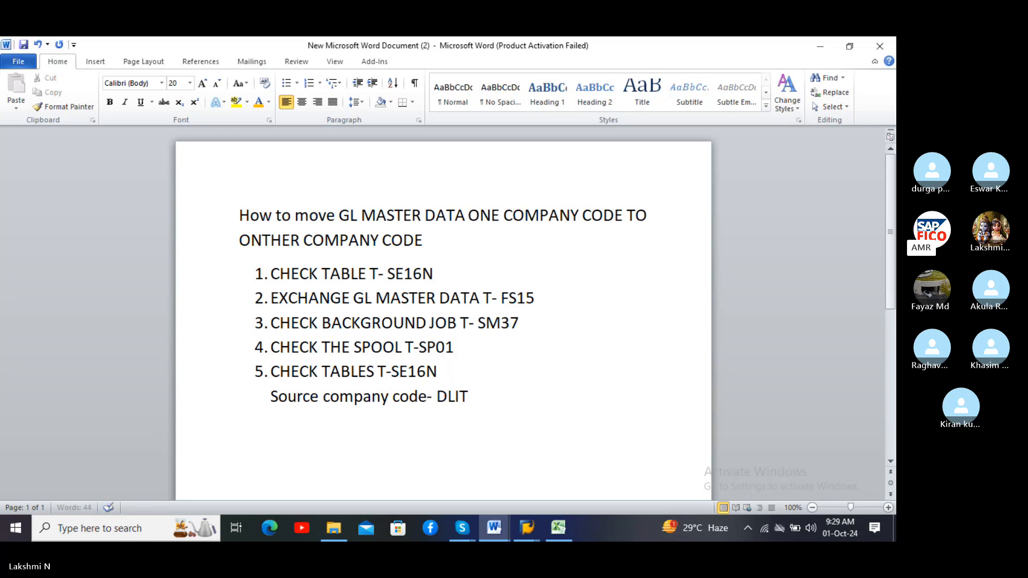
click(489, 397)
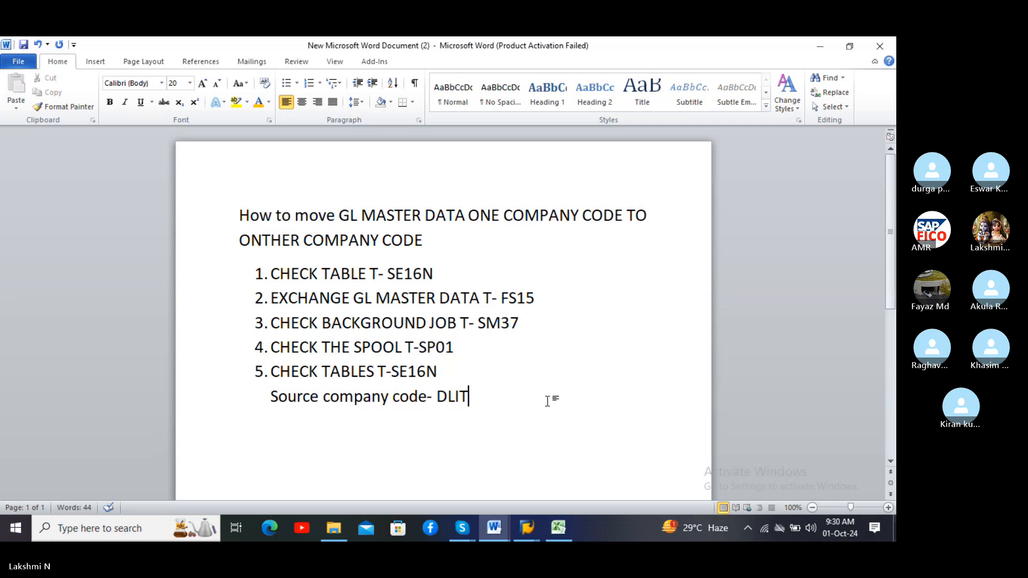
click(743, 445)
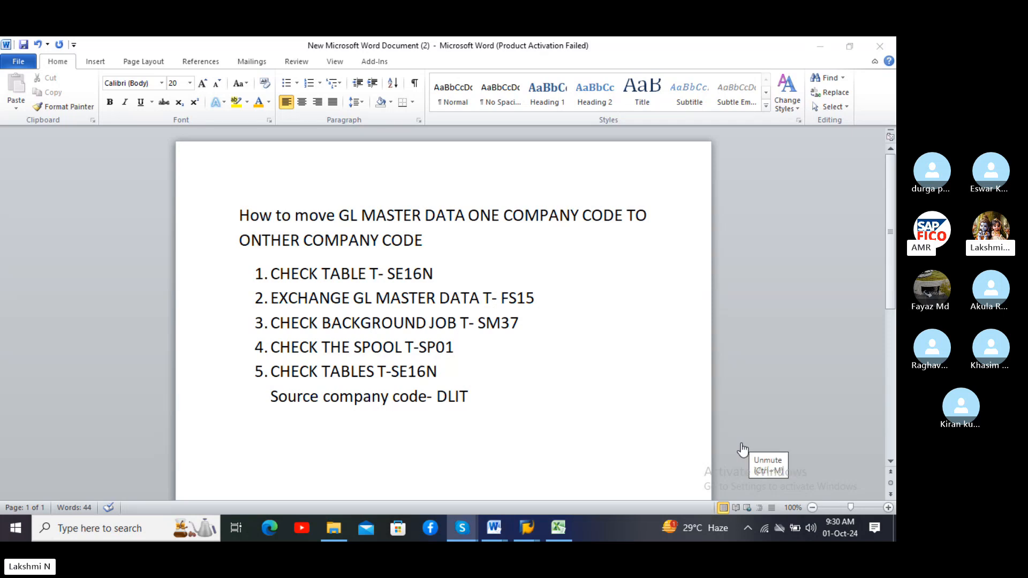
click(740, 449)
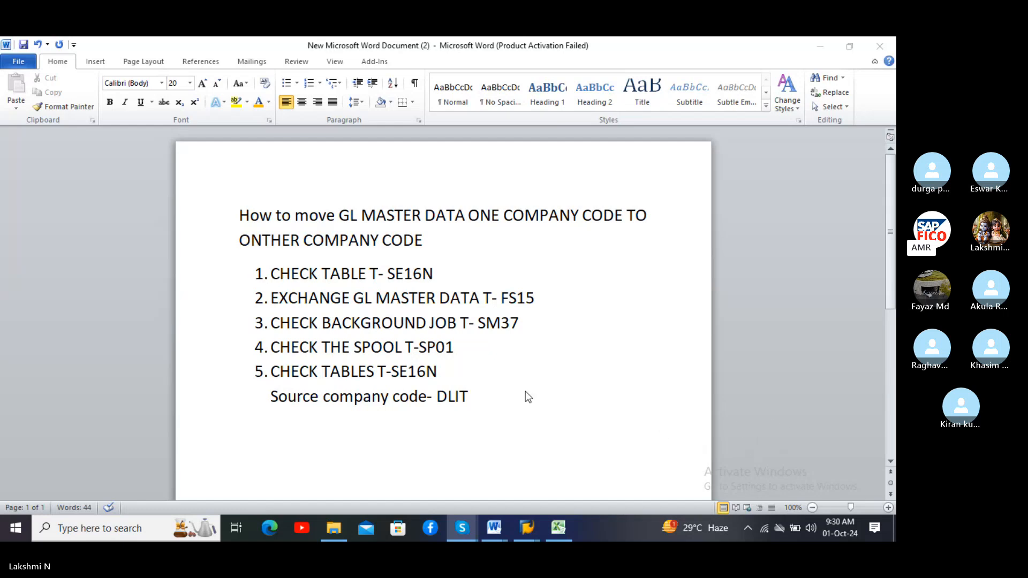
Step: Add the line "Target company code-DLM" below the source company code line
click(485, 397)
key(Return)
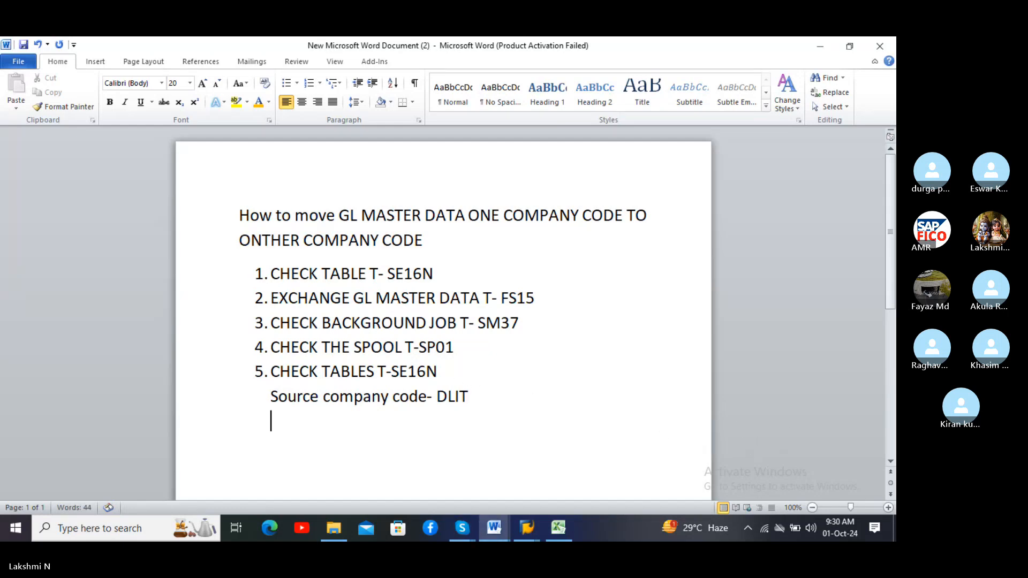
text(target com)
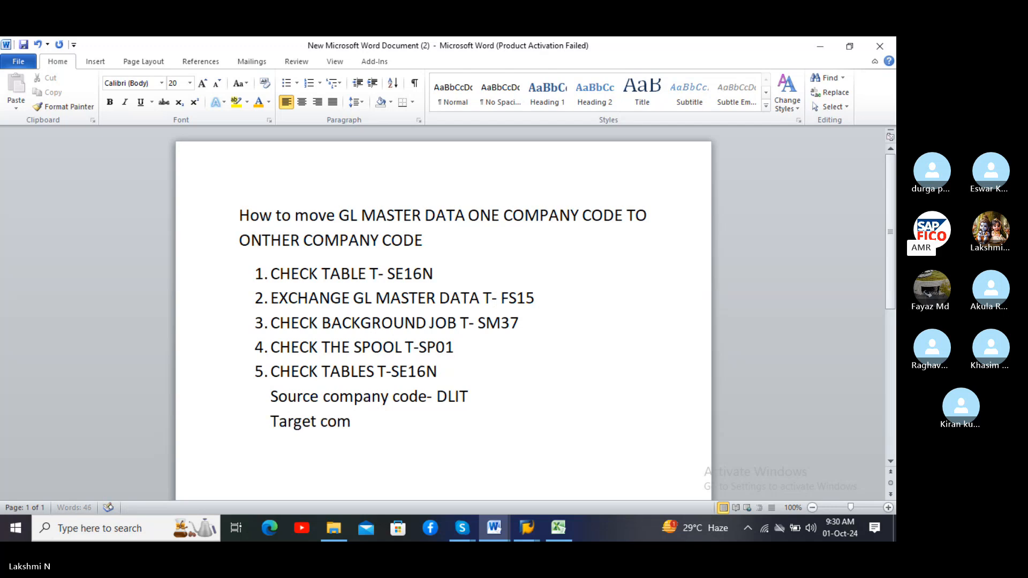
text(pany c)
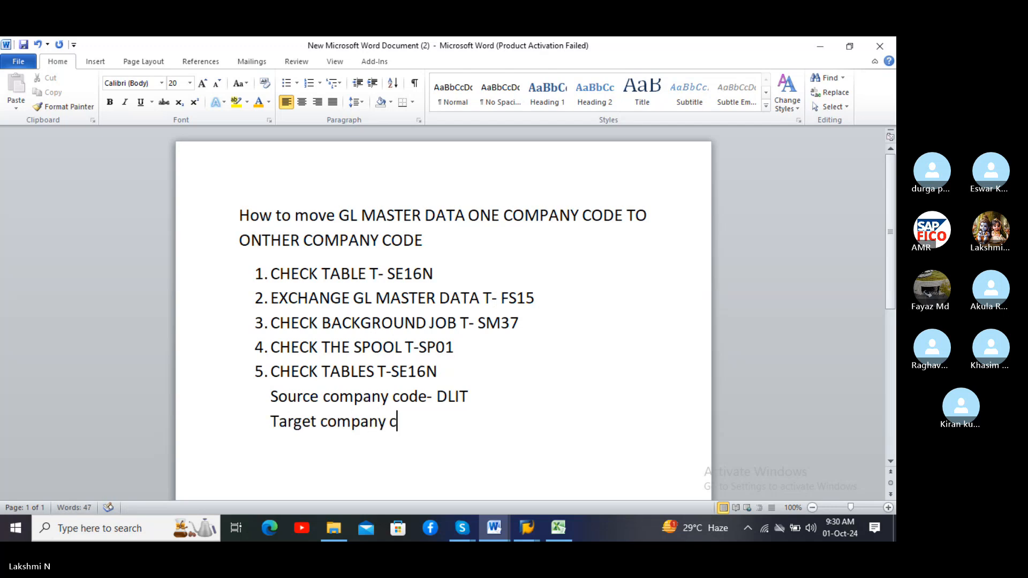
text(ode-d)
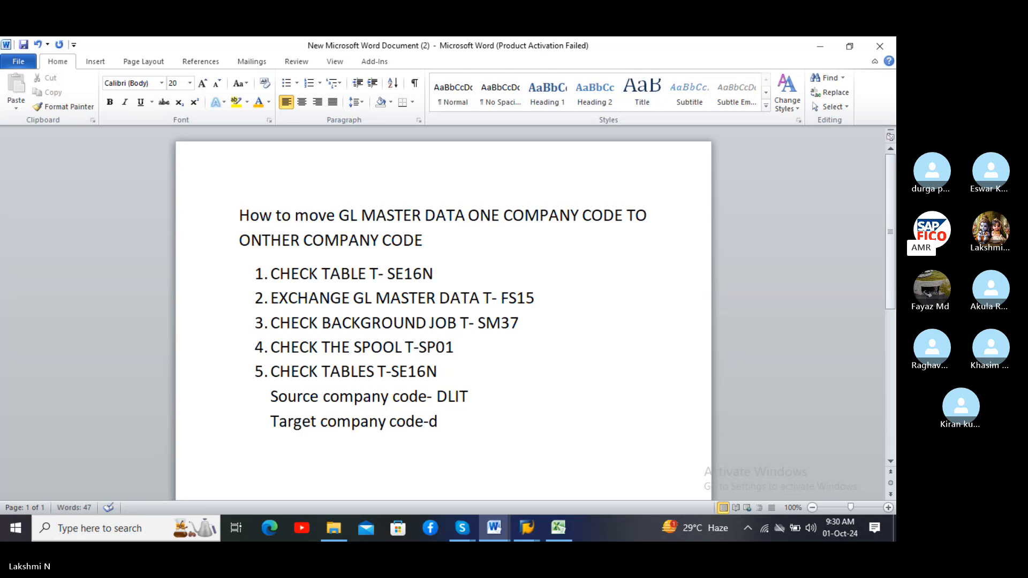
key(BackSpace)
text(DL)
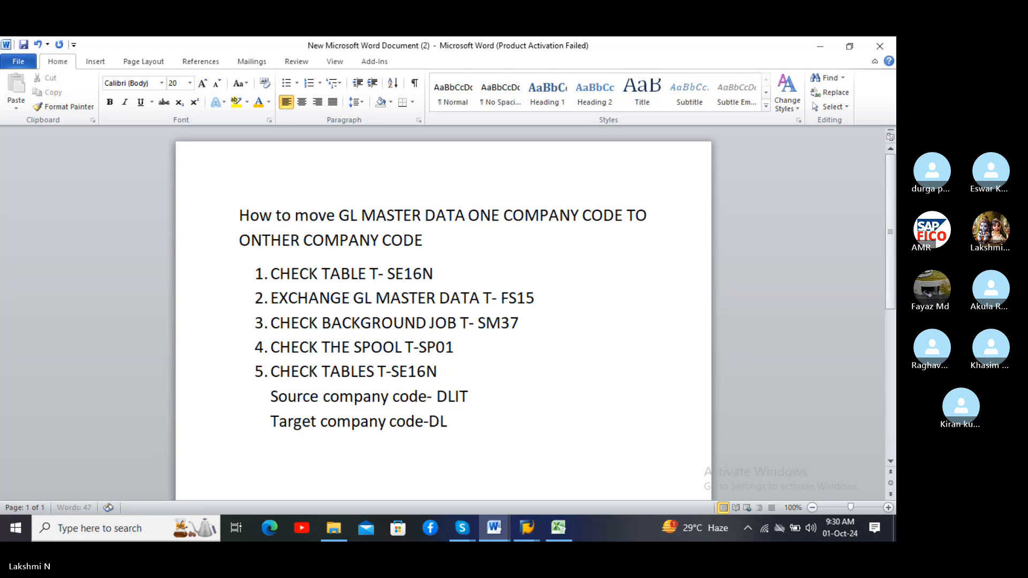
text(M)
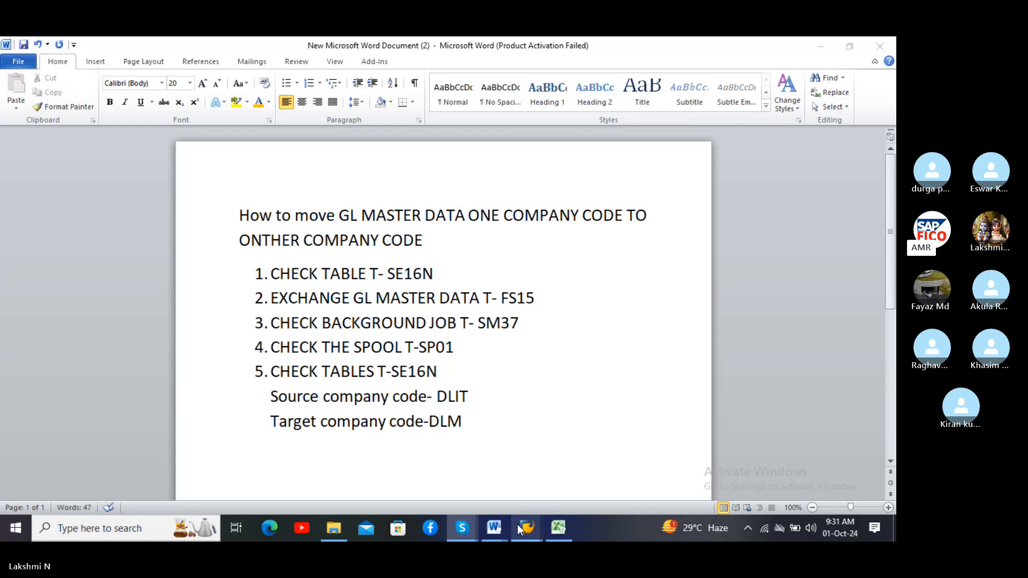
Step: Switch back to SAP and check table SKB1 for entries of company code DLM
mouse_move(524, 530)
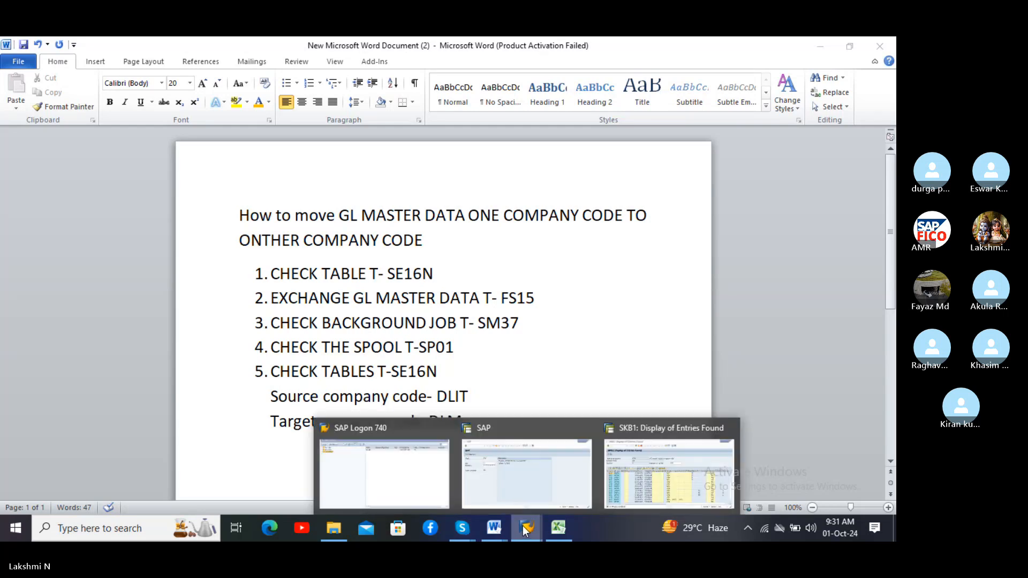
click(644, 467)
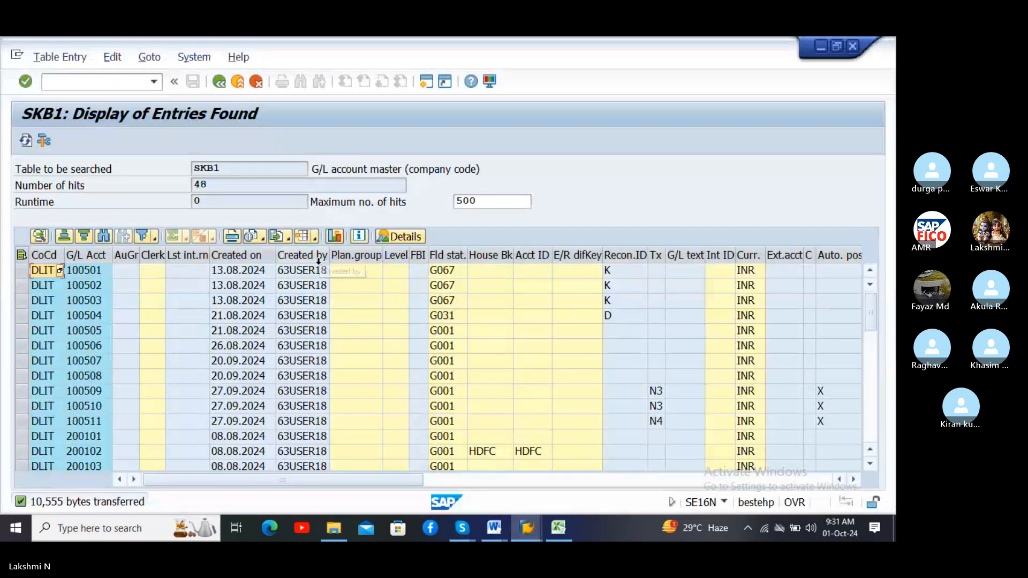
click(219, 81)
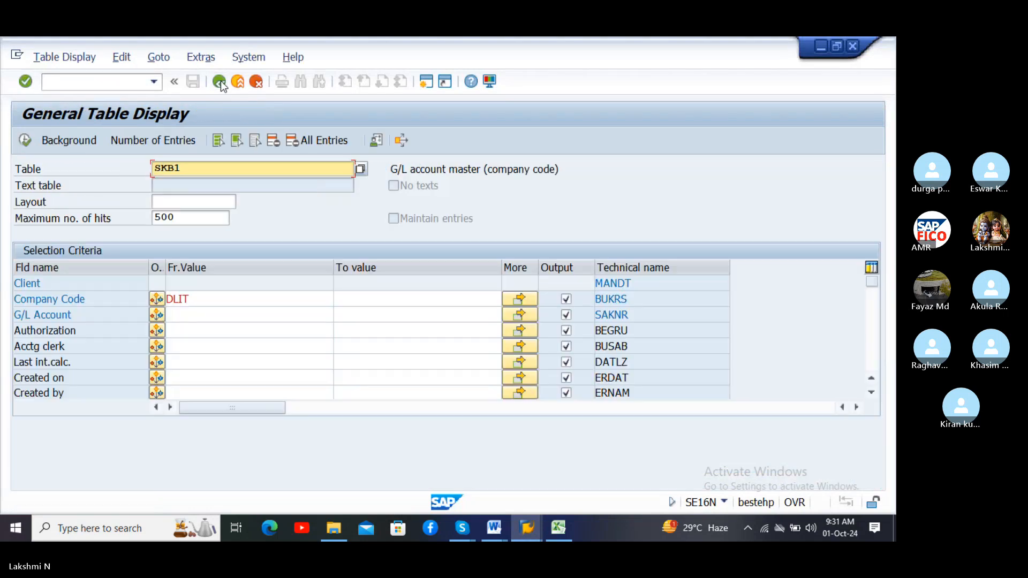
click(224, 300)
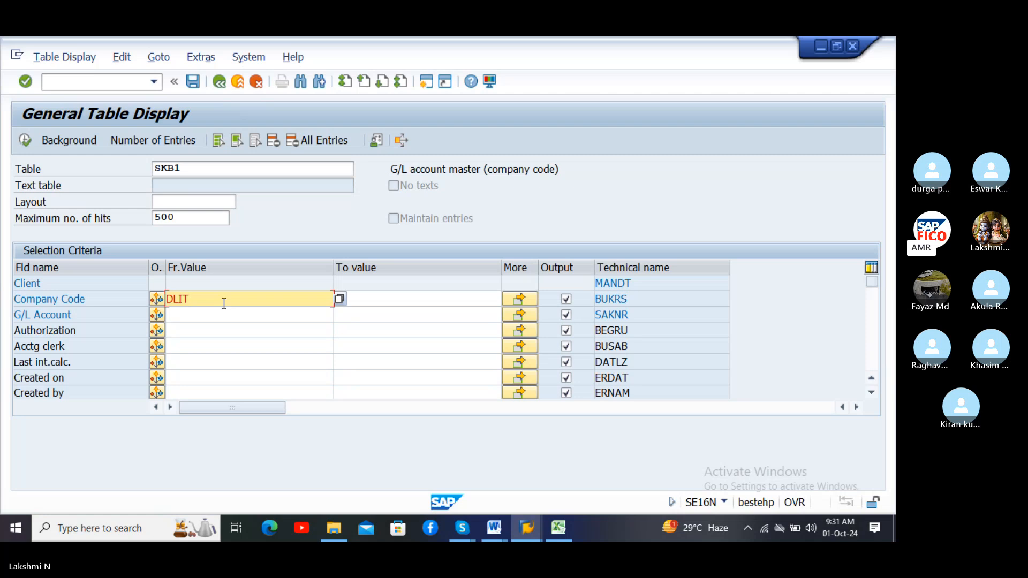
key(BackSpace)
key(BackSpace)
key(BackSpace)
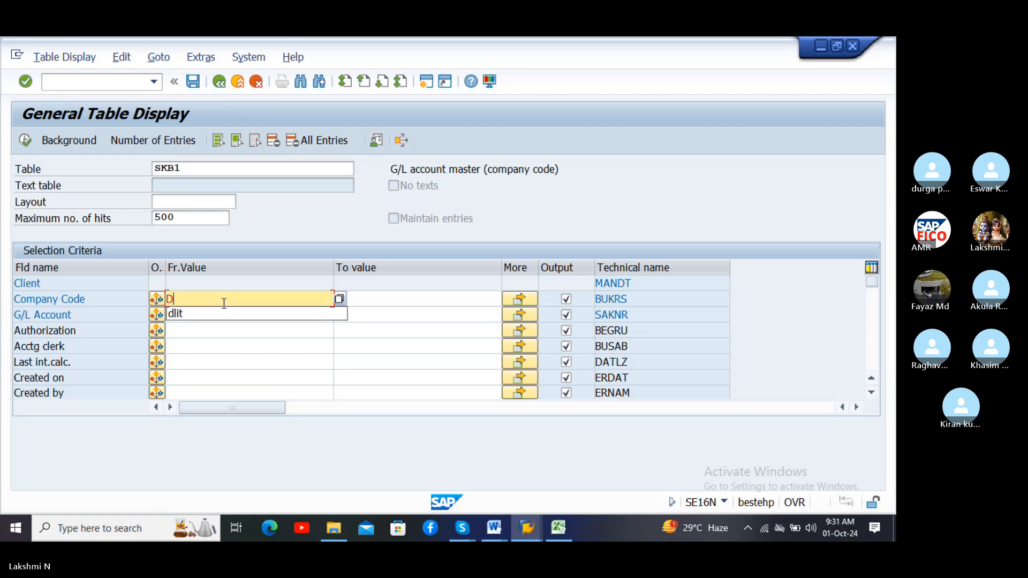
text(LM)
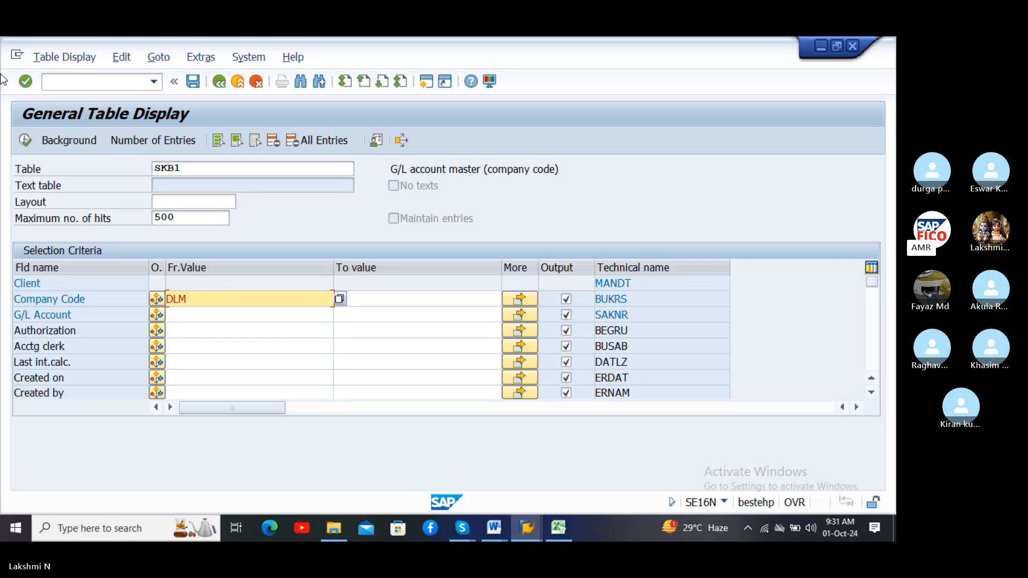
click(25, 140)
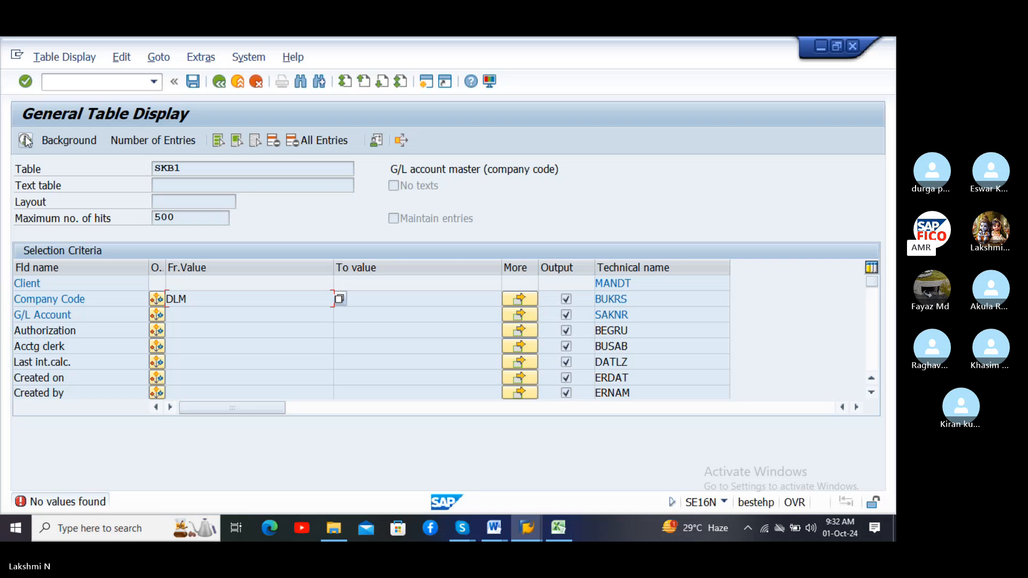
Step: Leave the table display and start transaction FS15 for copying G/L account master data
click(140, 78)
text(/)
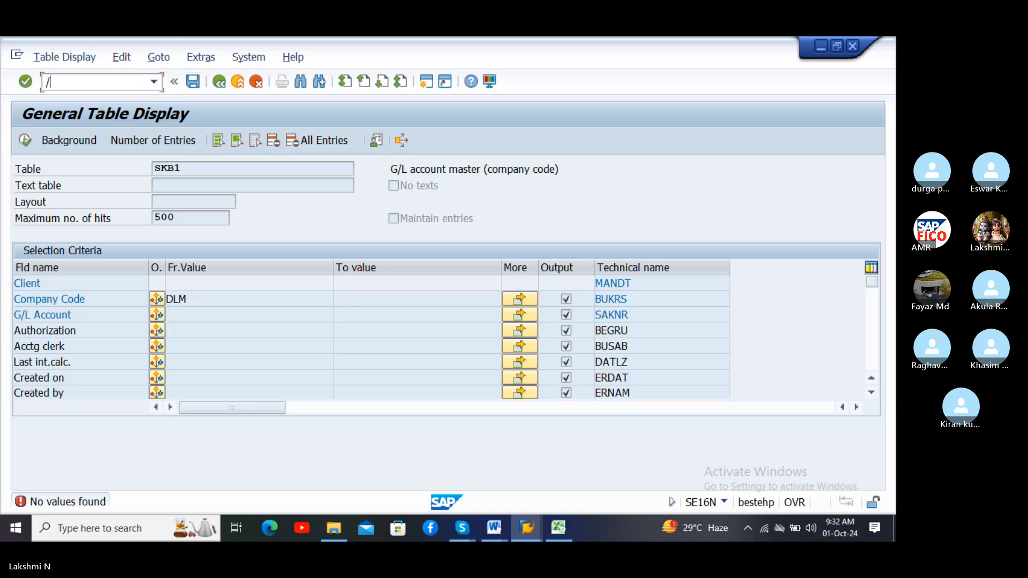
text(nfs15)
key(Return)
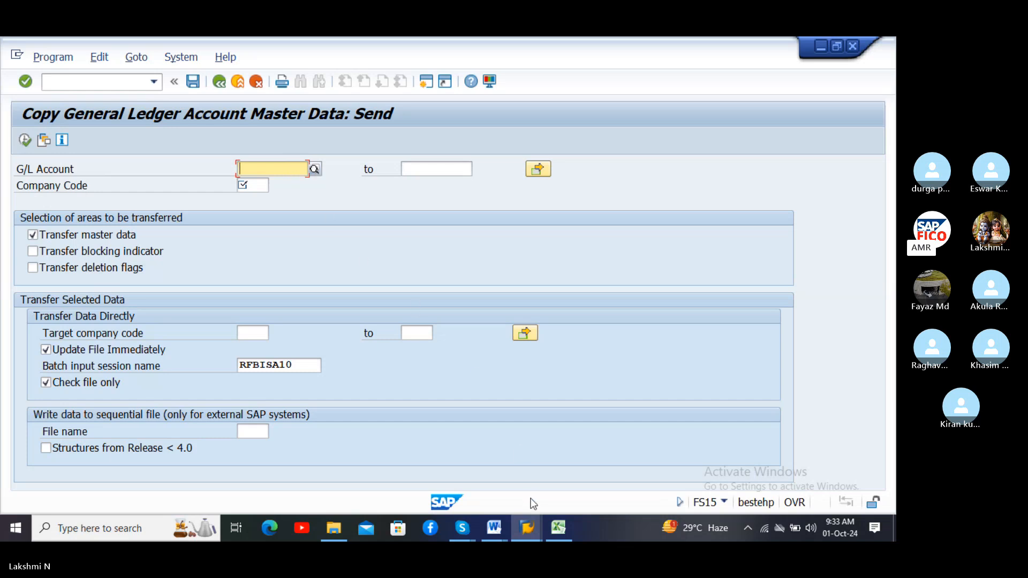
Step: Look up the first G/L account in the Excel export and enter 100501 as the starting G/L account in the SAP copy screen
click(557, 530)
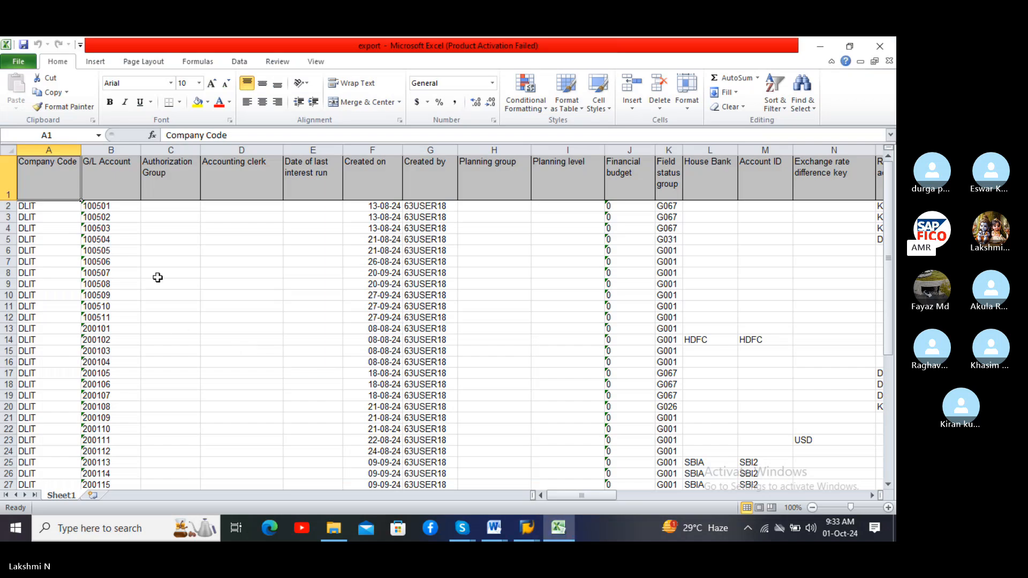
click(108, 205)
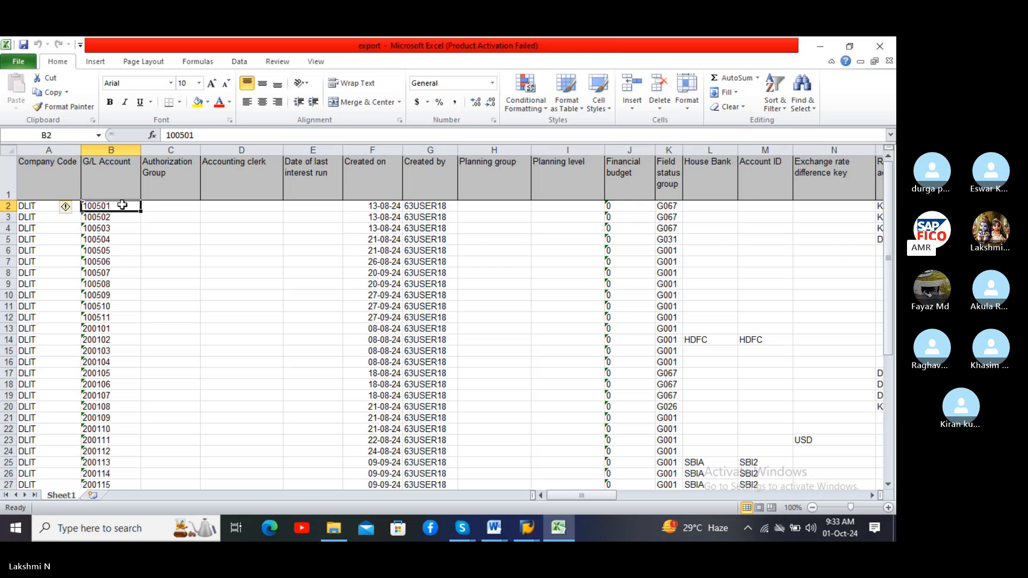
click(520, 528)
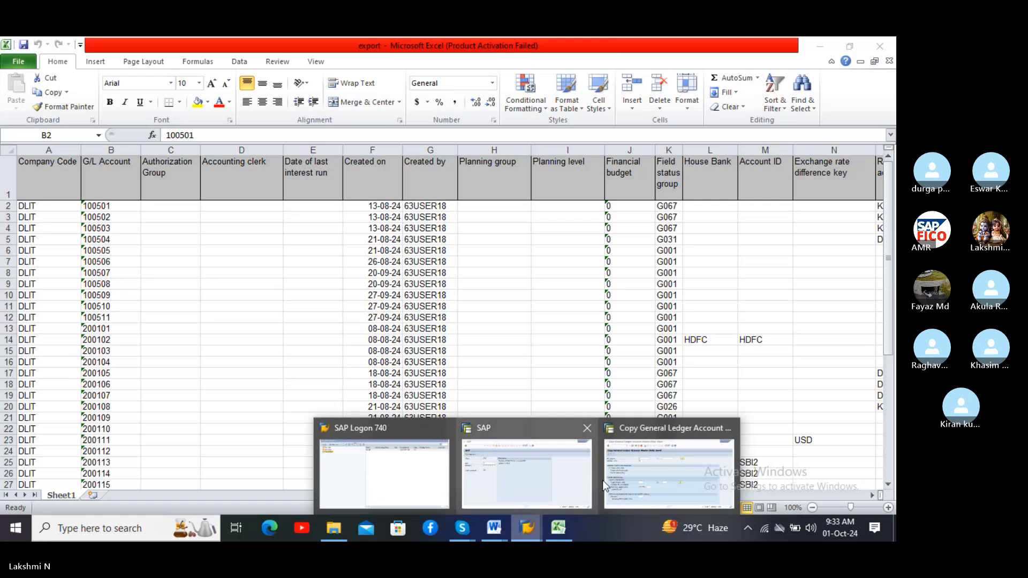
click(614, 477)
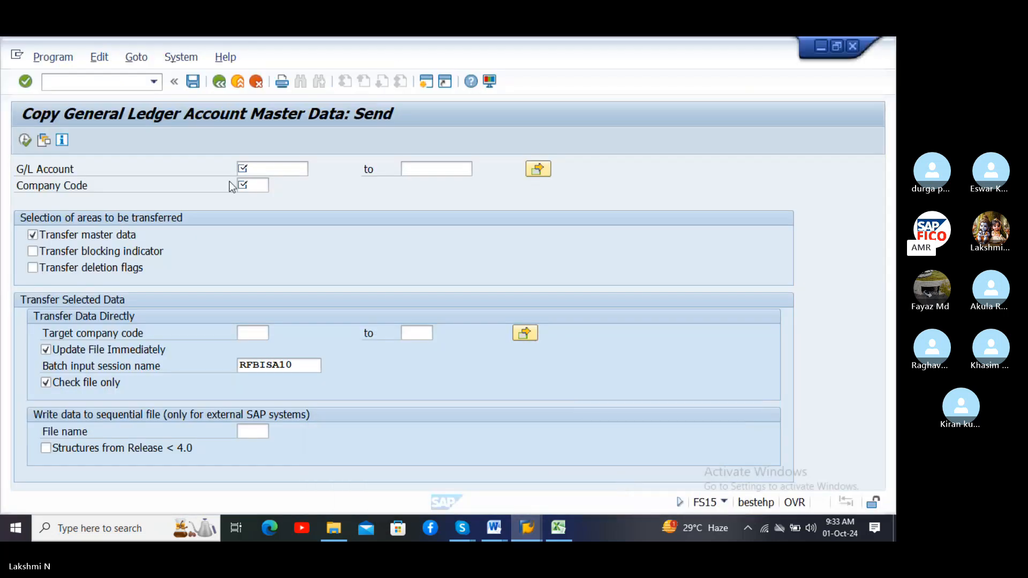
click(270, 167)
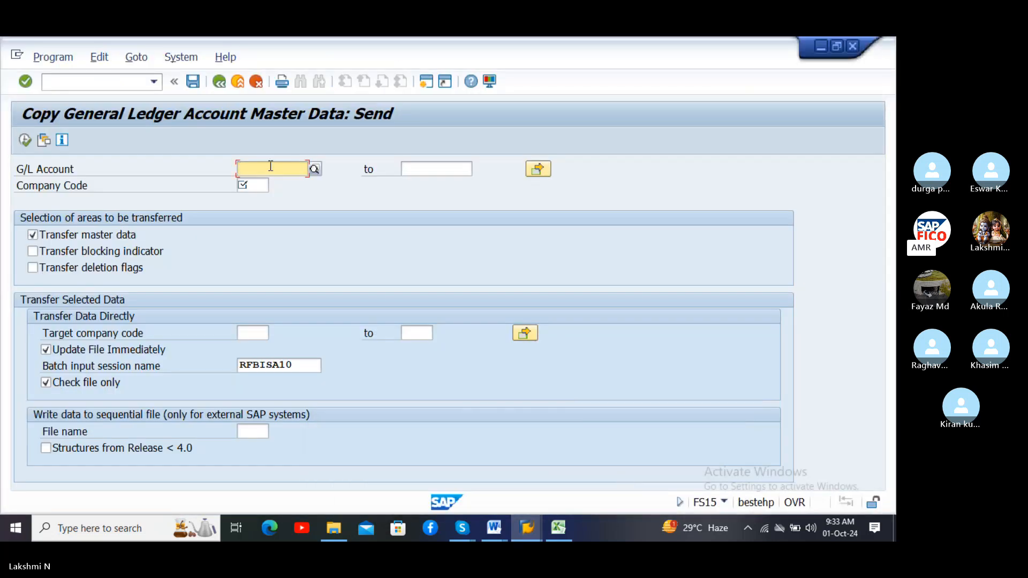
text(100501)
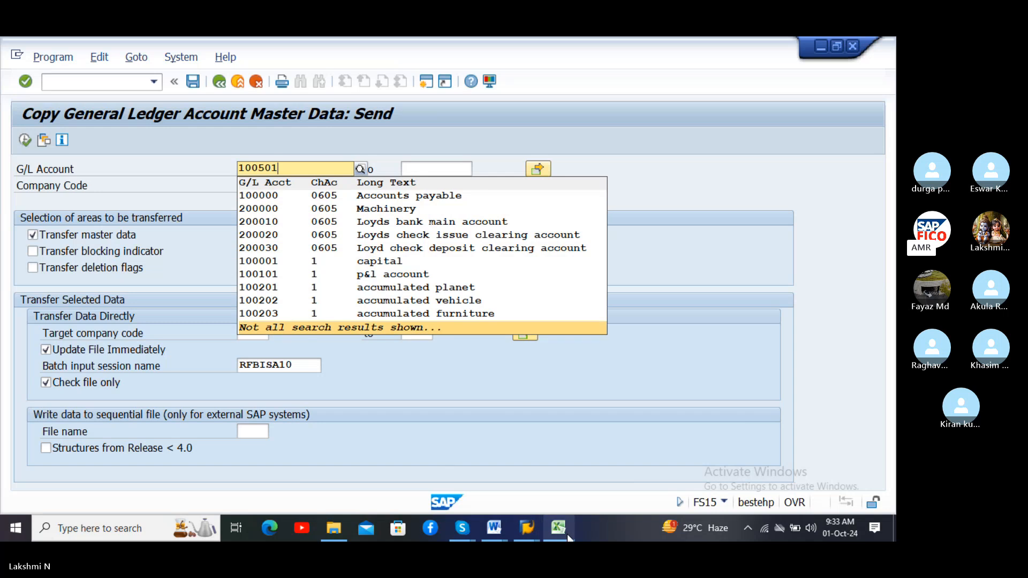
Step: Switch to the Excel export and copy all G/L account numbers in cells B2 to B49
mouse_move(569, 535)
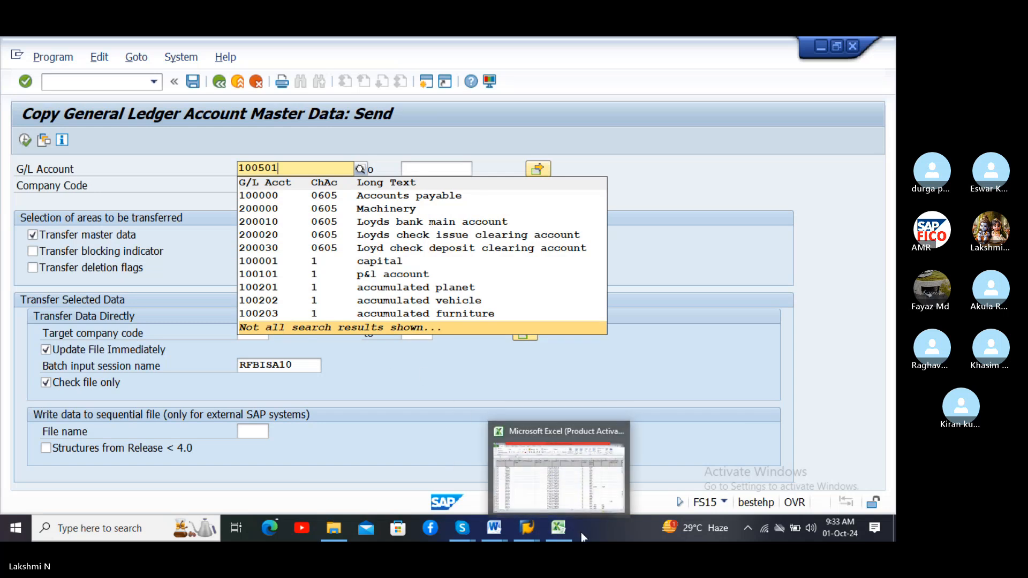
click(554, 524)
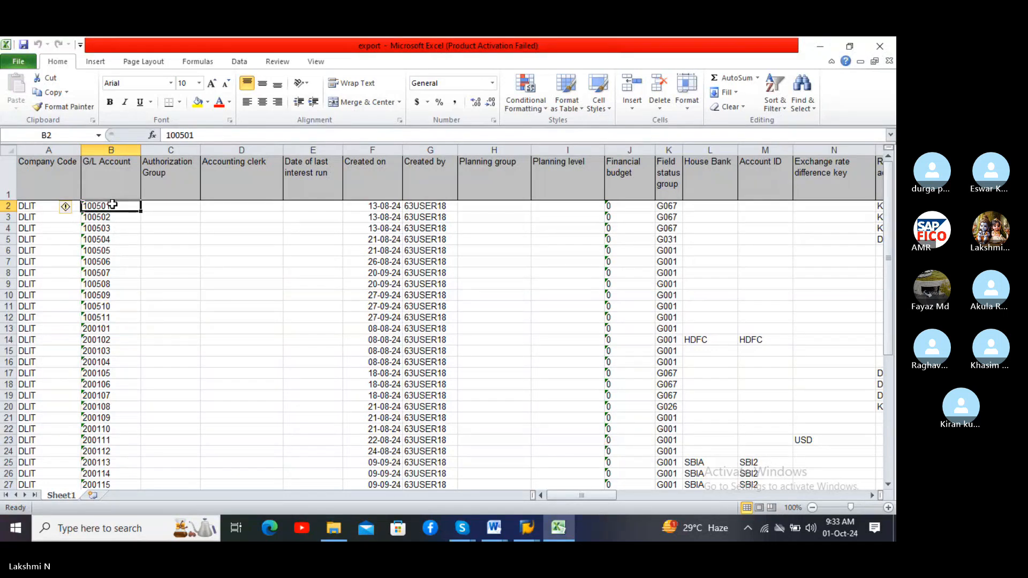
key(shift+Down)
key(shift+Down)
key(shift+Down)
key(shift+Down)
key(shift+Down)
key(shift+Down)
key(shift+Down)
key(shift+Down)
key(shift+Down)
key(shift+Down)
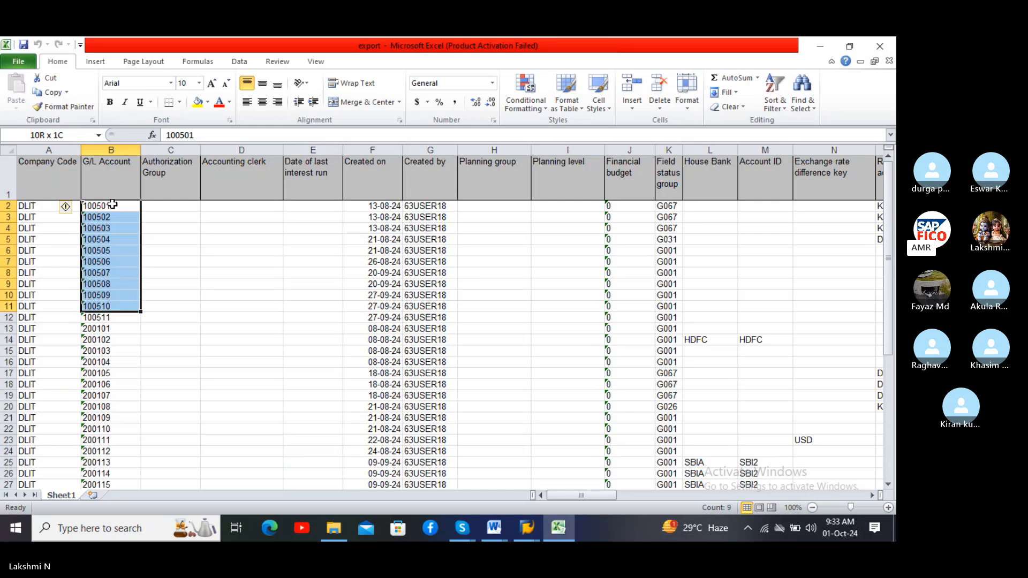
key(shift+Down)
key(shift+Down)
key(shift+Down)
key(shift+Down)
key(shift+Down)
key(shift+Down)
key(shift+Down)
key(shift+Down)
key(shift+Down)
key(shift+Down)
key(shift+Down)
key(shift+Down)
key(shift+Down)
key(shift+Down)
key(shift+Down)
key(shift+Down)
key(shift+Down)
key(shift+Down)
key(shift+Down)
key(shift+Down)
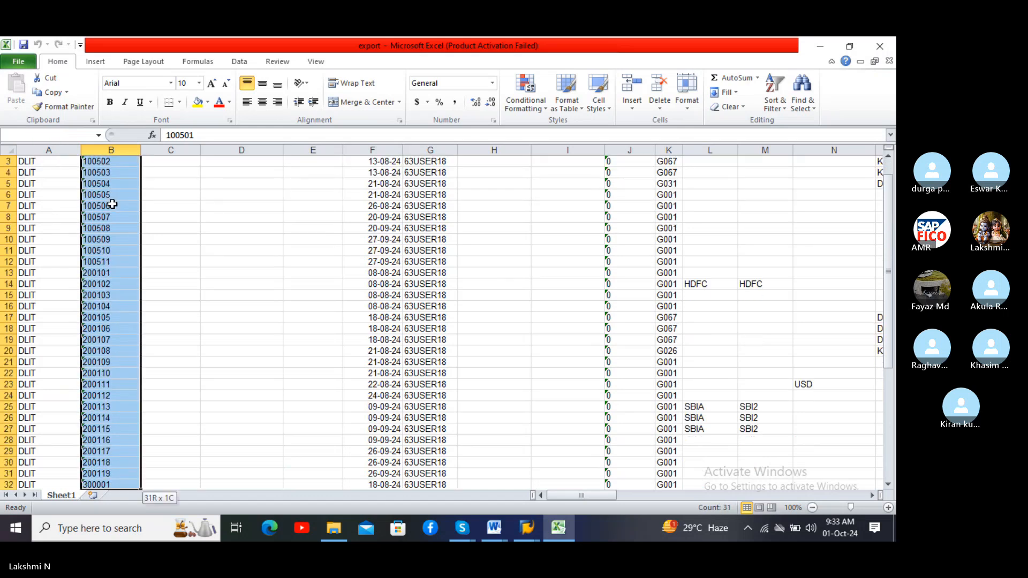
key(shift+Down)
key(shift+Down)
key(shift+Down)
key(shift+Down)
key(shift+Down)
key(shift+Down)
key(shift+Down)
key(shift+Down)
key(shift+Down)
key(shift+Down)
key(shift+Down)
key(shift+Down)
key(shift+Down)
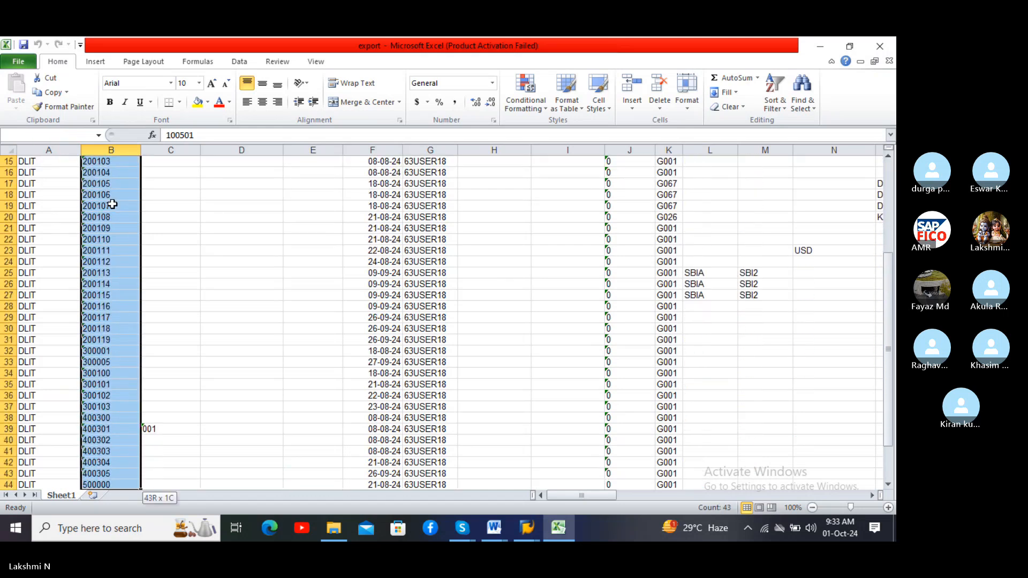
key(shift+Down)
key(shift+Down)
key(shift+Down)
key(shift+Down)
key(shift+Down)
key(shift+Down)
key(shift+Down)
key(shift+Down)
key(shift+Down)
key(shift+Down)
key(shift+Down)
key(shift+Down)
key(shift+Down)
key(shift+Down)
key(shift+Down)
key(shift+Down)
key(shift+Down)
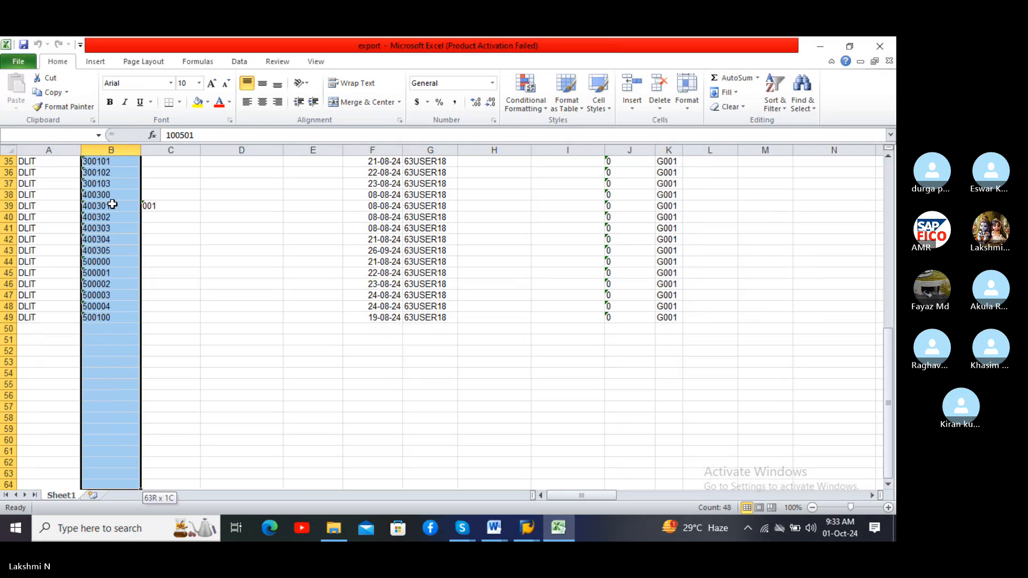
key(shift+Up)
key(shift+Up)
key(shift+Up)
key(shift+Up)
key(shift+Up)
key(shift+Up)
key(shift+Up)
key(shift+Up)
key(shift+Up)
key(shift+Up)
key(shift+Up)
key(shift+Up)
key(shift+Up)
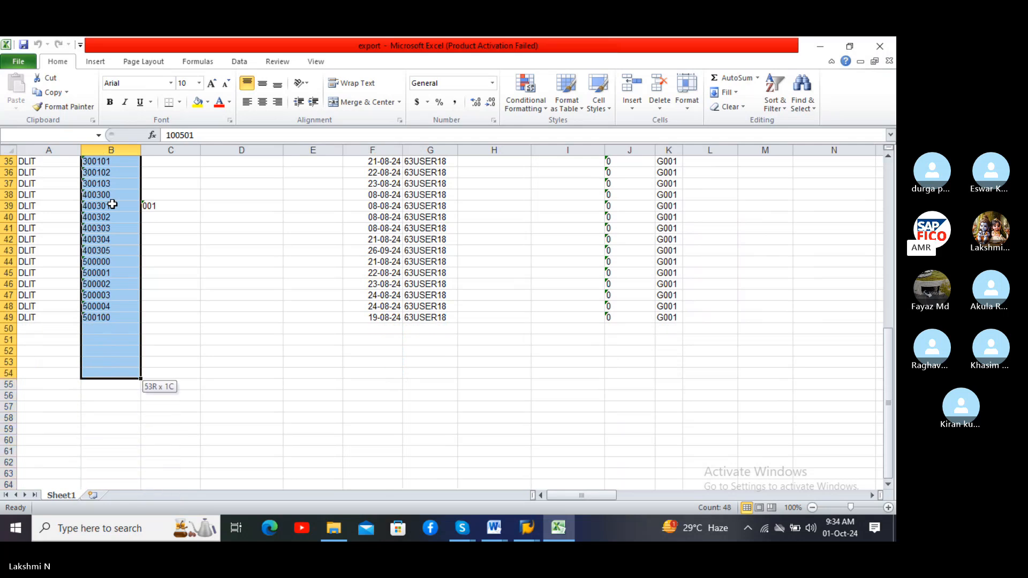
key(shift+Up)
key(shift+Up)
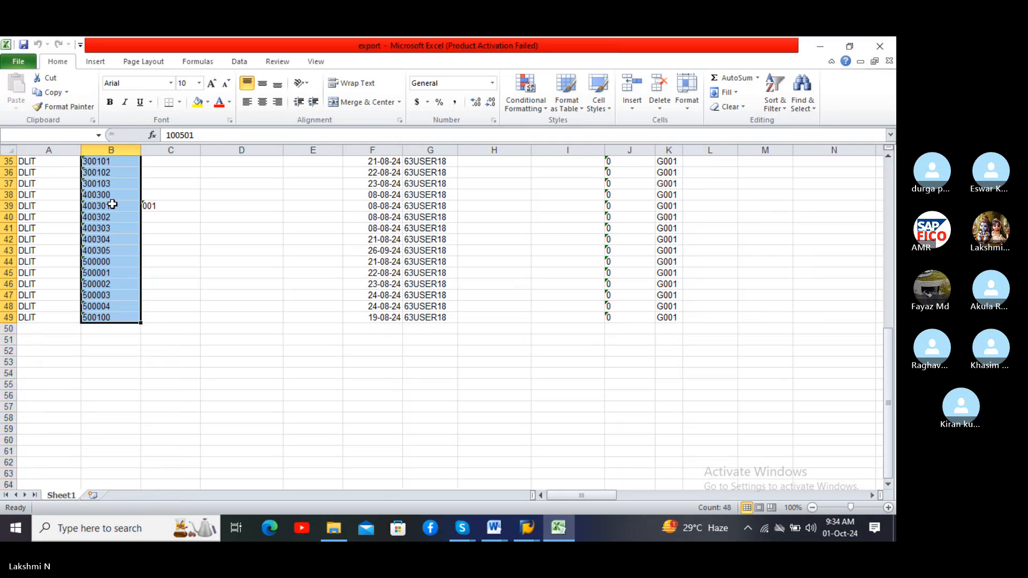
key(ctrl+c)
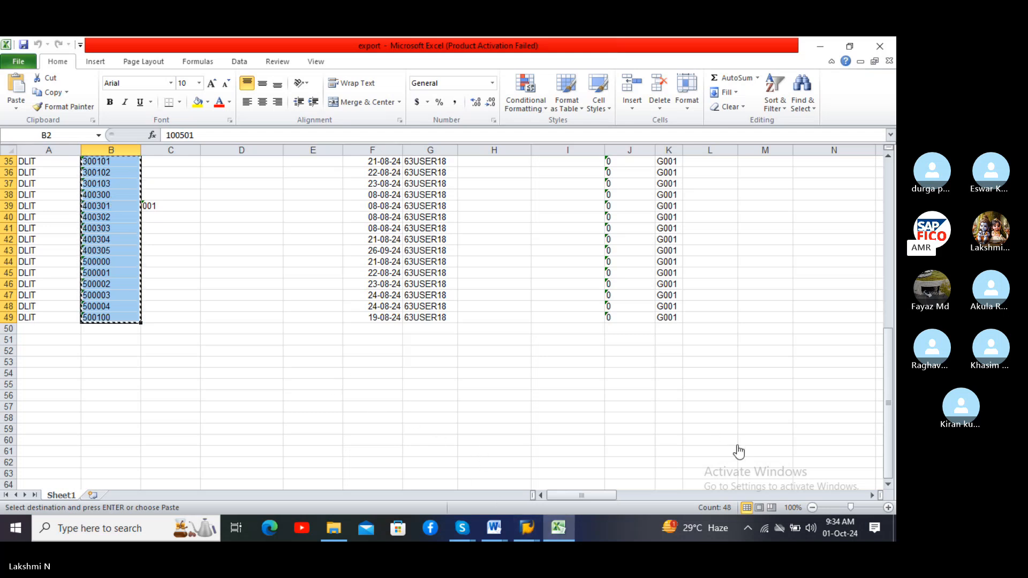
Step: Switch back to the SAP copy screen and enter DLIT as the source company code
click(528, 530)
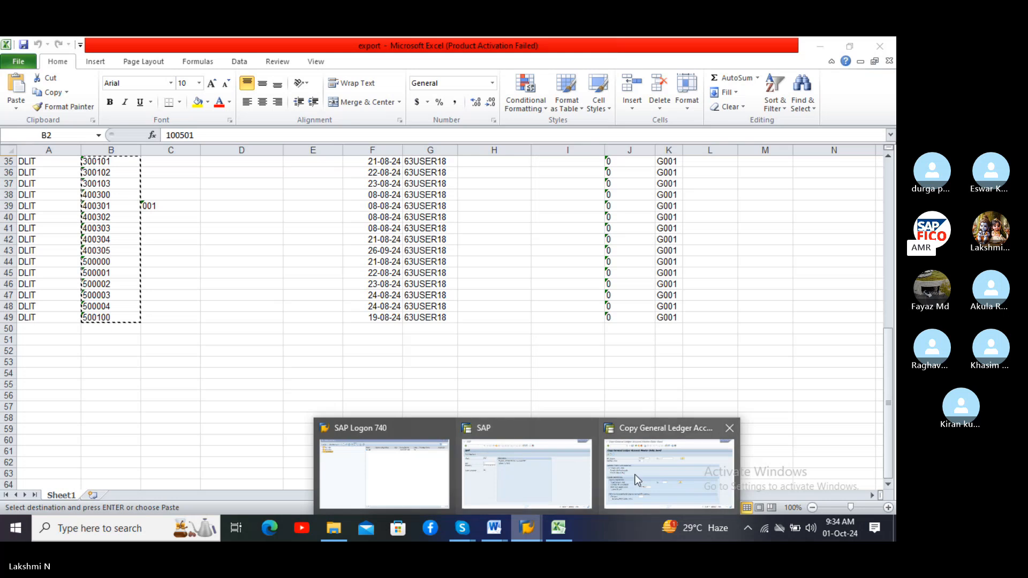
click(647, 478)
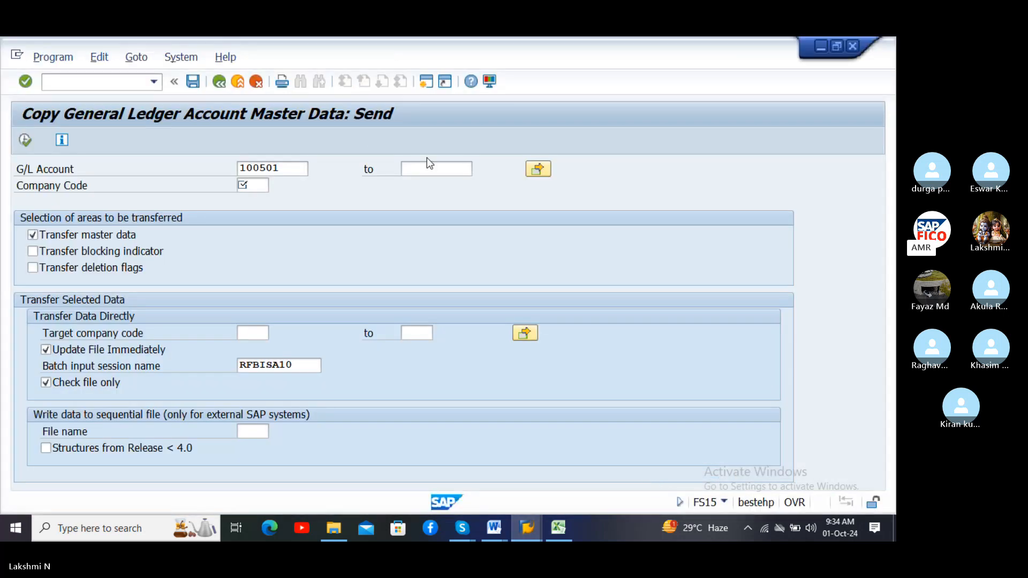
click(537, 169)
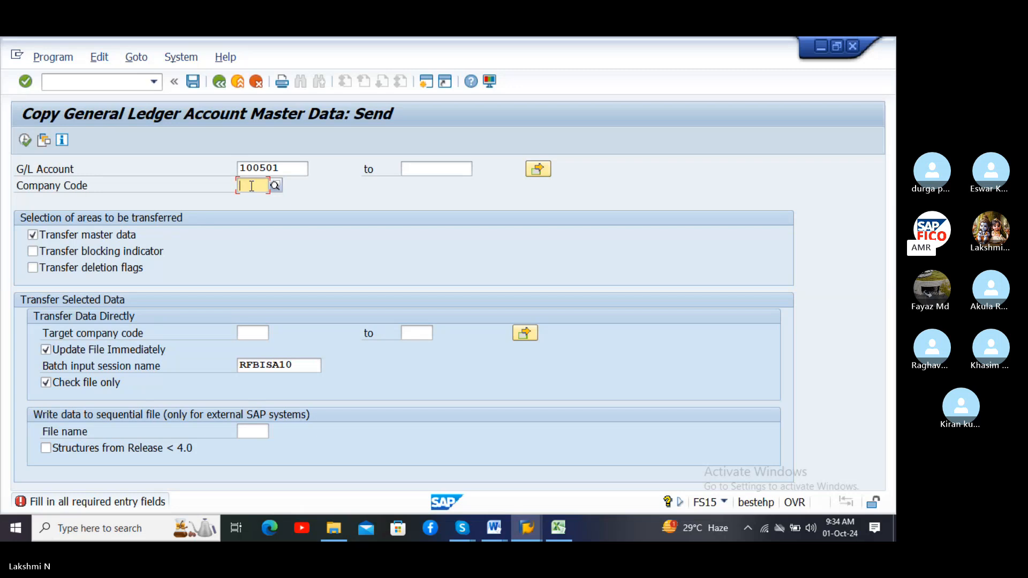
text(DLIT)
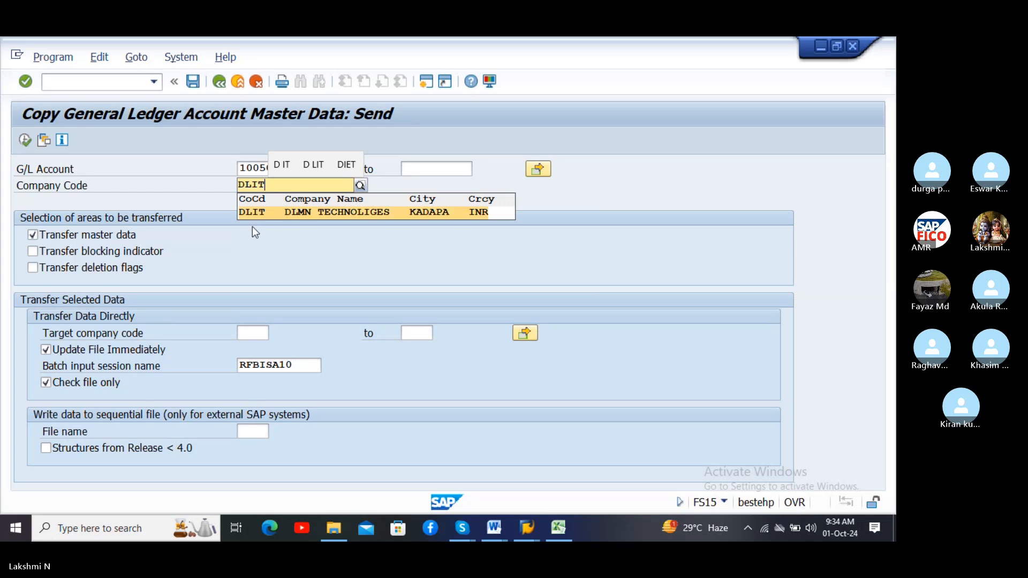
click(252, 213)
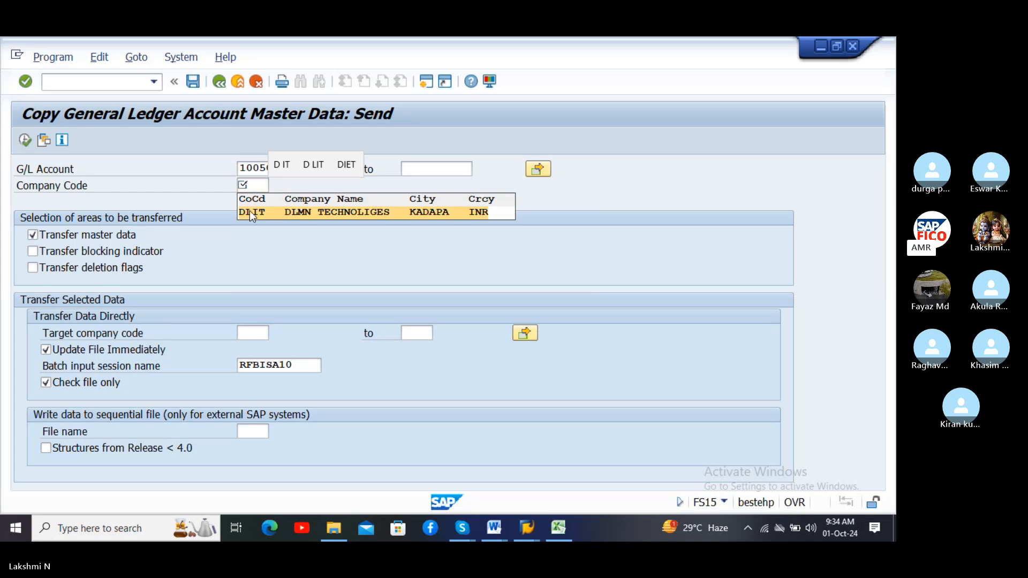
click(452, 169)
key(F8)
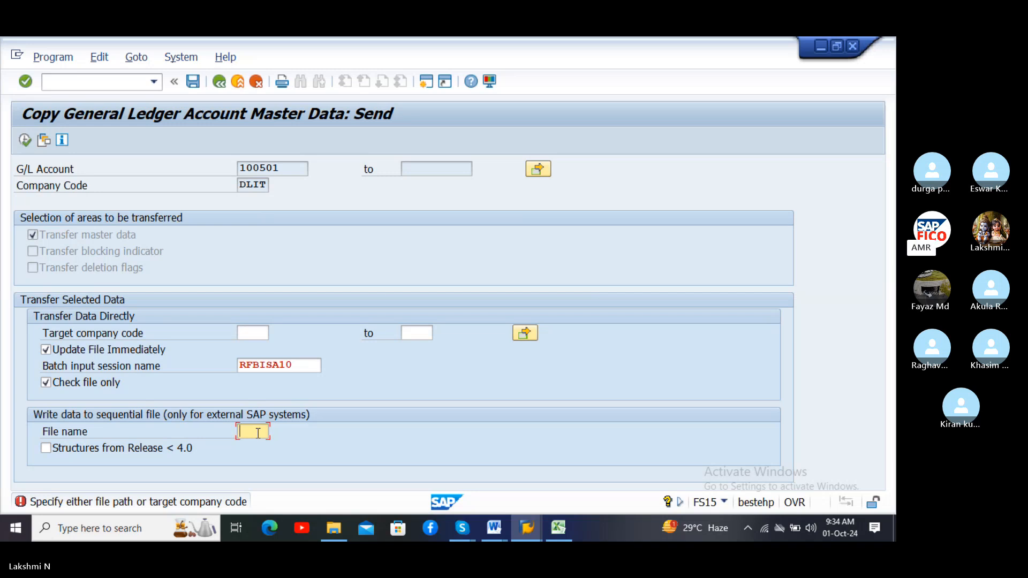
Step: Set the target company code to DLM and enable Structures from Release < 4.0
text(DLM)
key(BackSpace)
key(BackSpace)
key(BackSpace)
click(246, 331)
text(D)
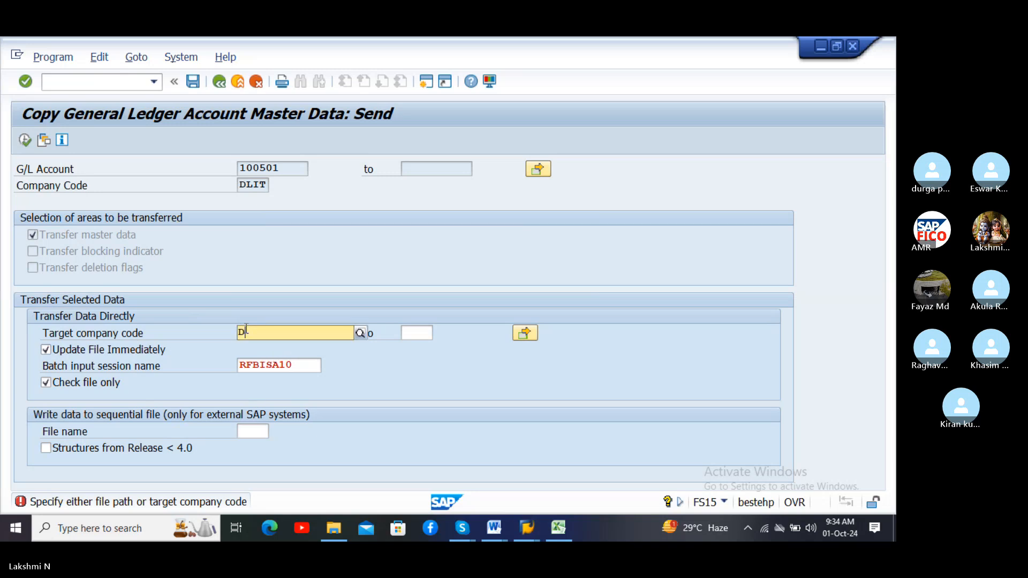
text(LM)
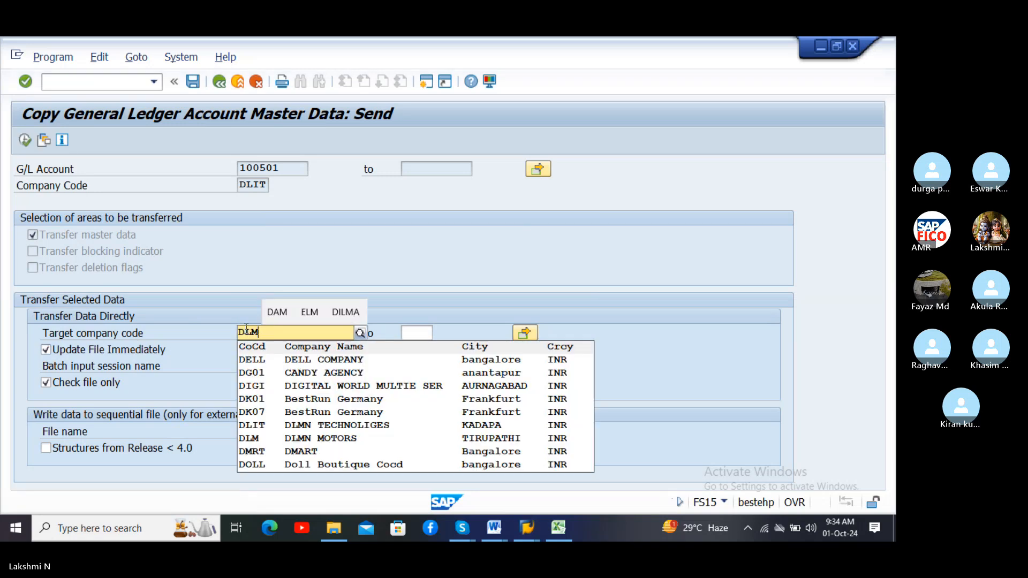
click(249, 362)
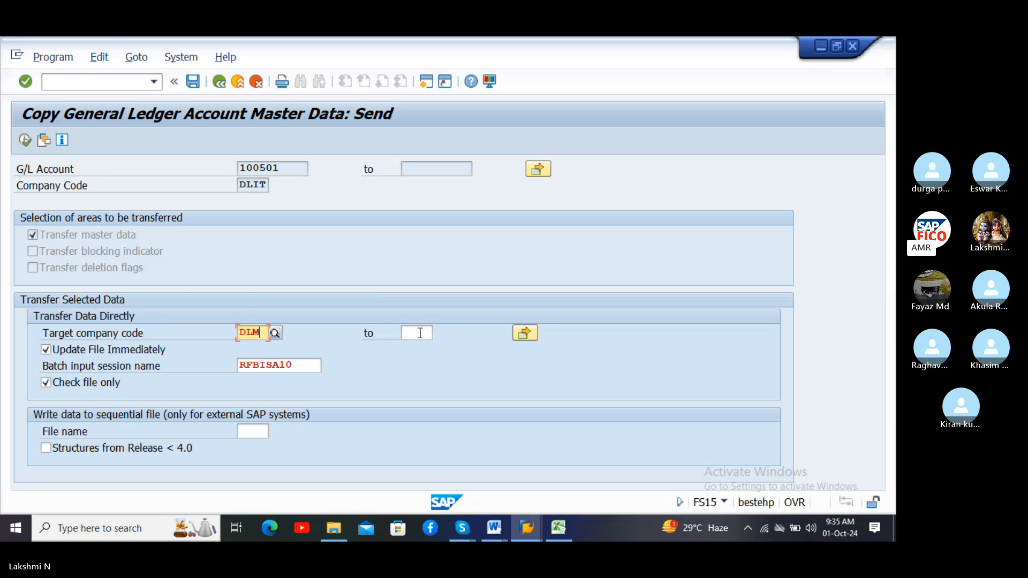
click(46, 449)
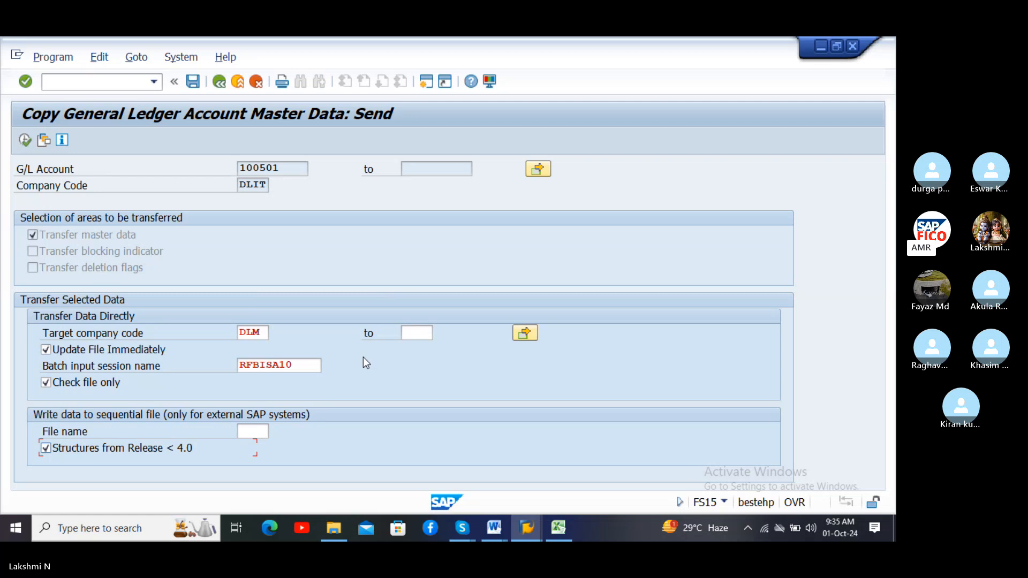
Step: Open the multiple selection for G/L Account and paste the copied account numbers as single values
click(537, 170)
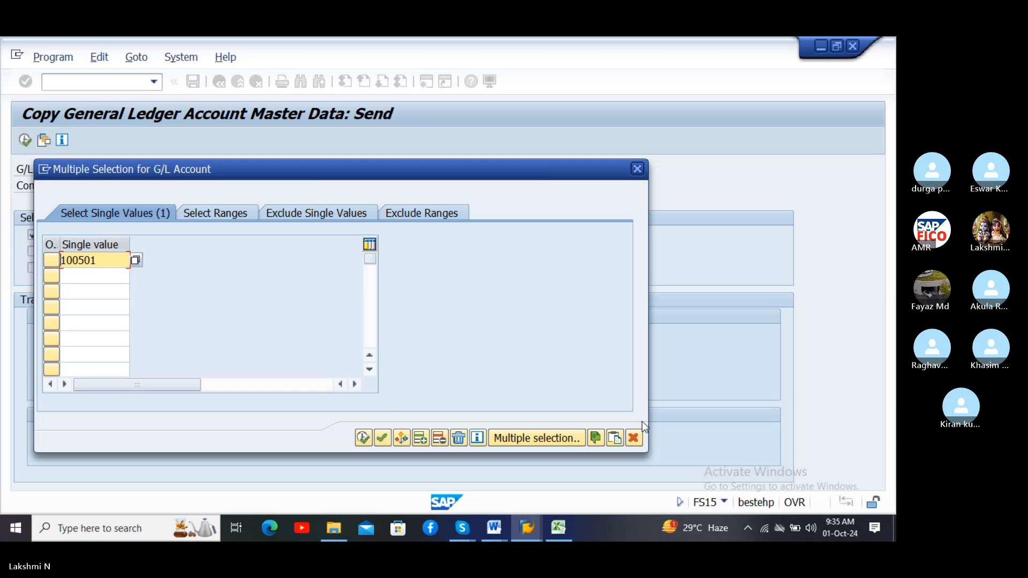
click(734, 446)
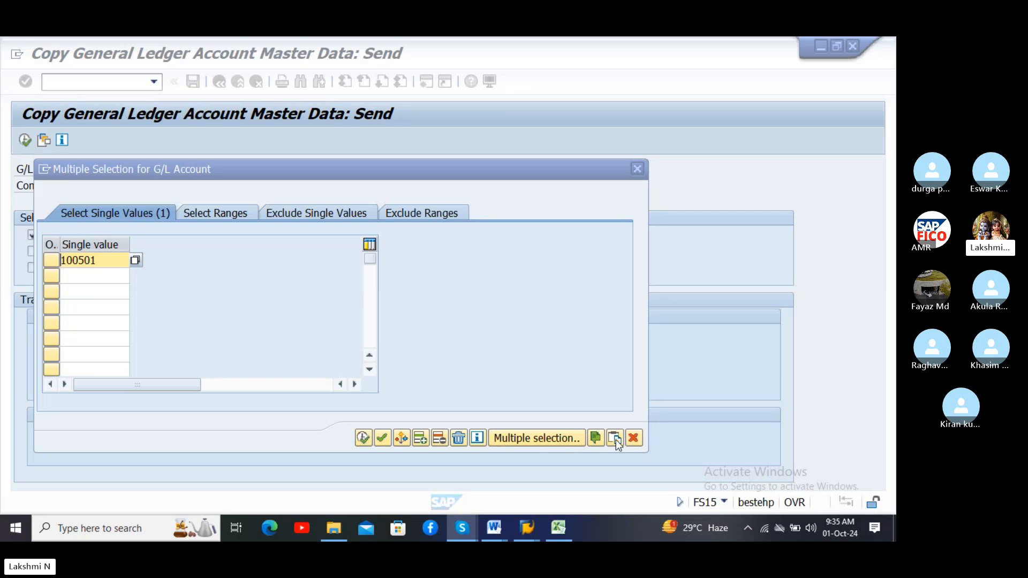
click(616, 440)
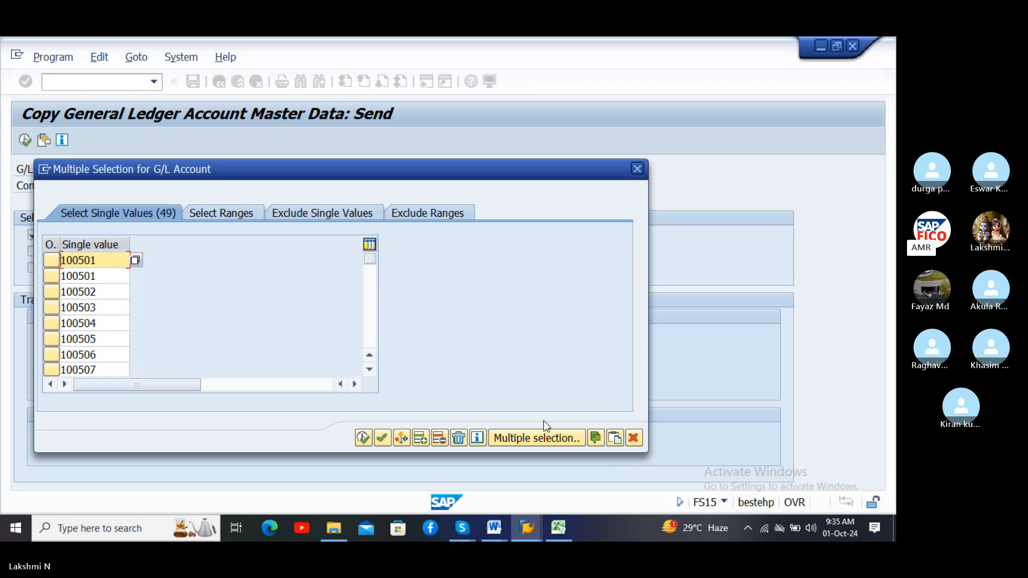
click(737, 443)
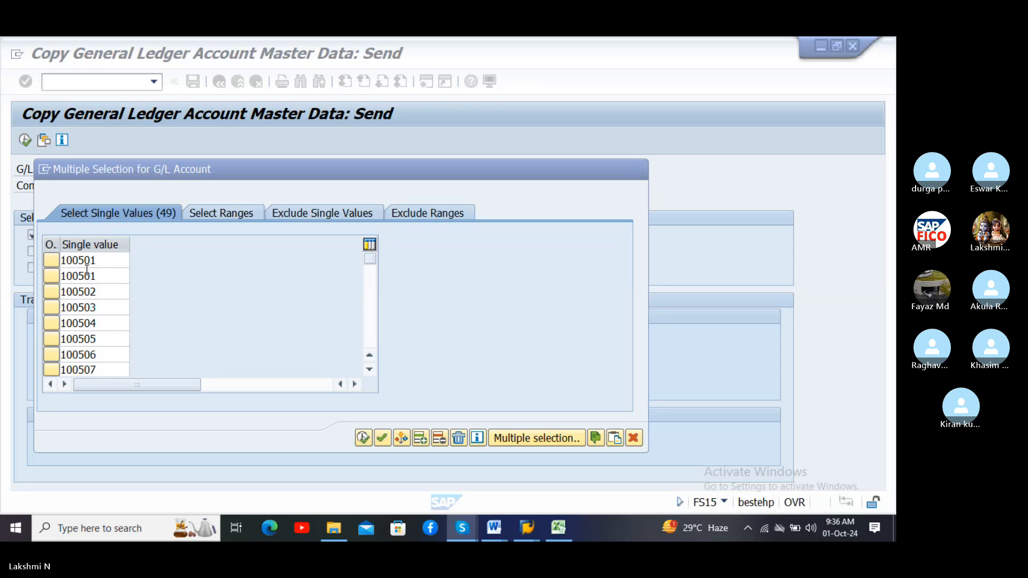
Step: Review the pasted G/L account numbers through to the end of the list and accept the multiple selection
scroll(98, 292, down, 1)
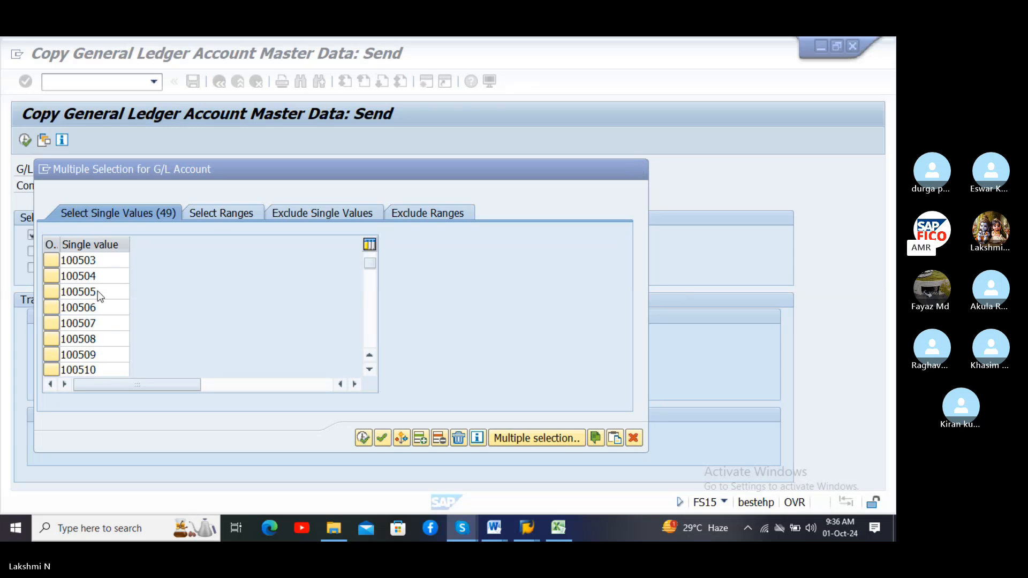
scroll(97, 292, down, 3)
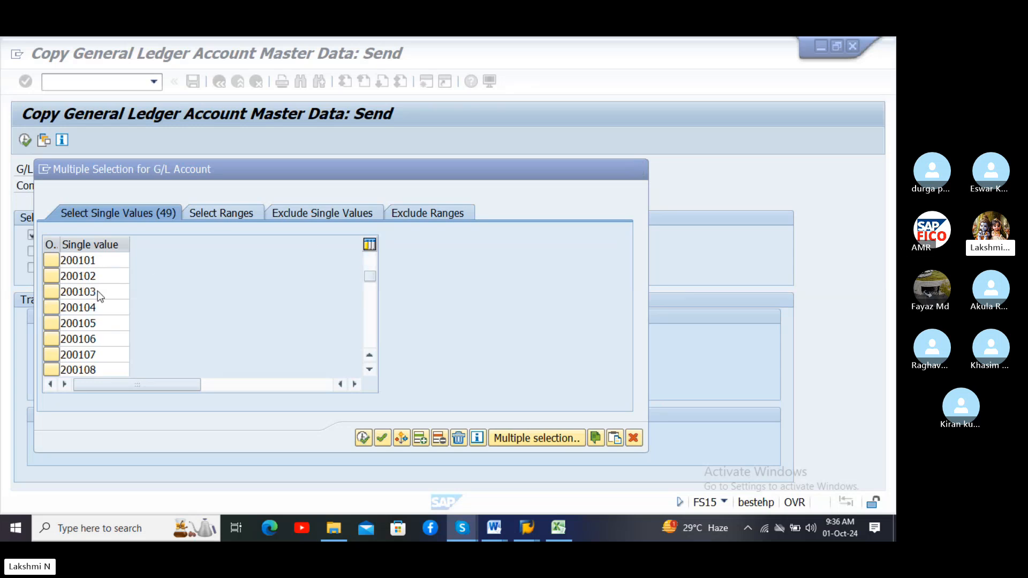
scroll(98, 292, down, 3)
scroll(98, 291, down, 3)
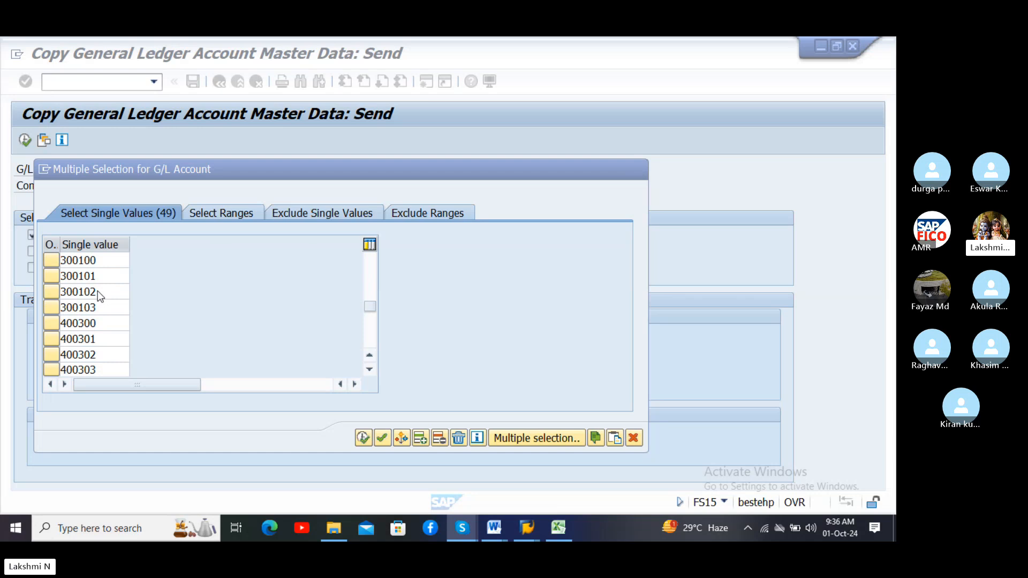
scroll(97, 290, down, 4)
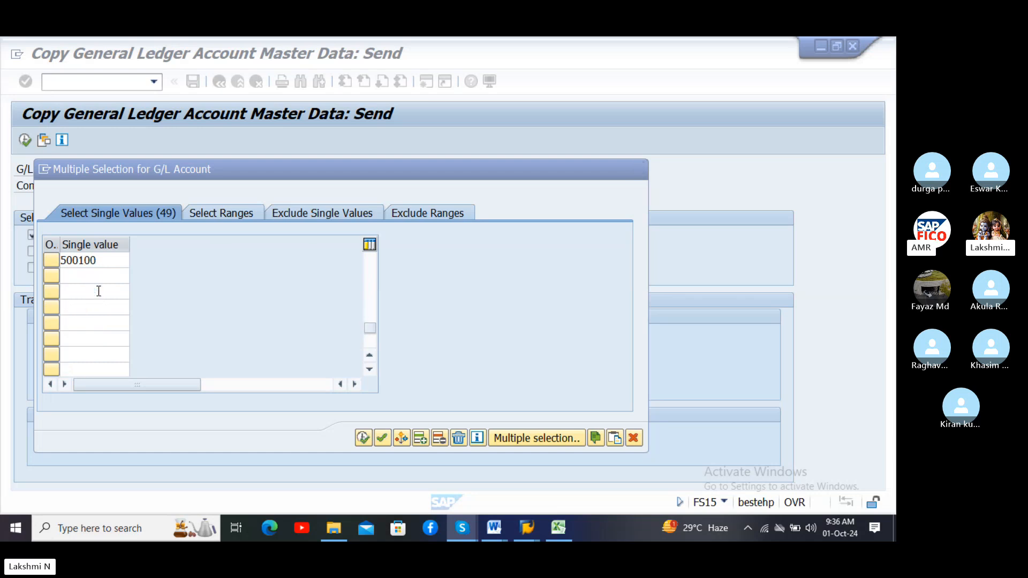
scroll(97, 291, up, 1)
scroll(98, 291, up, 4)
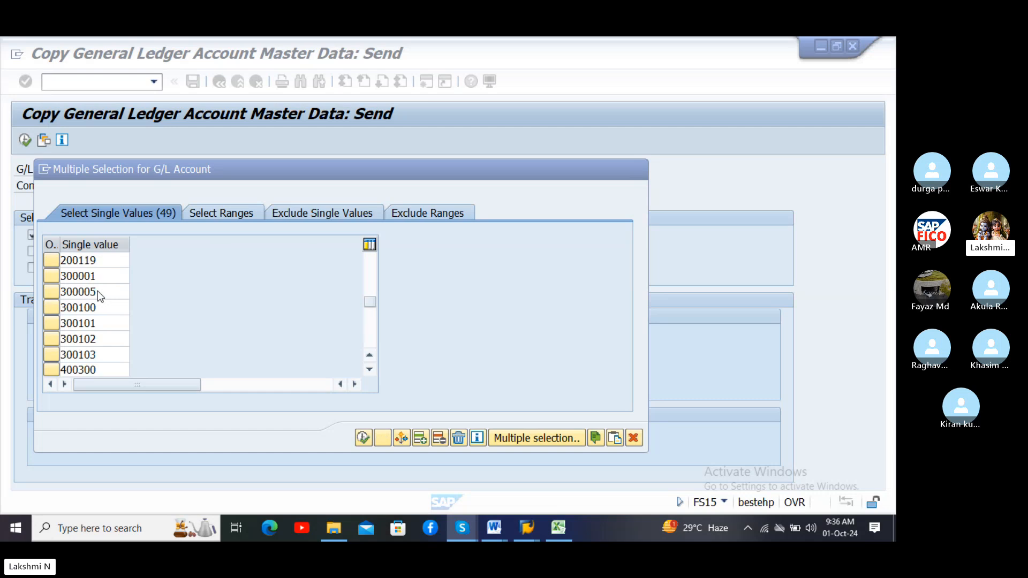
scroll(97, 291, up, 3)
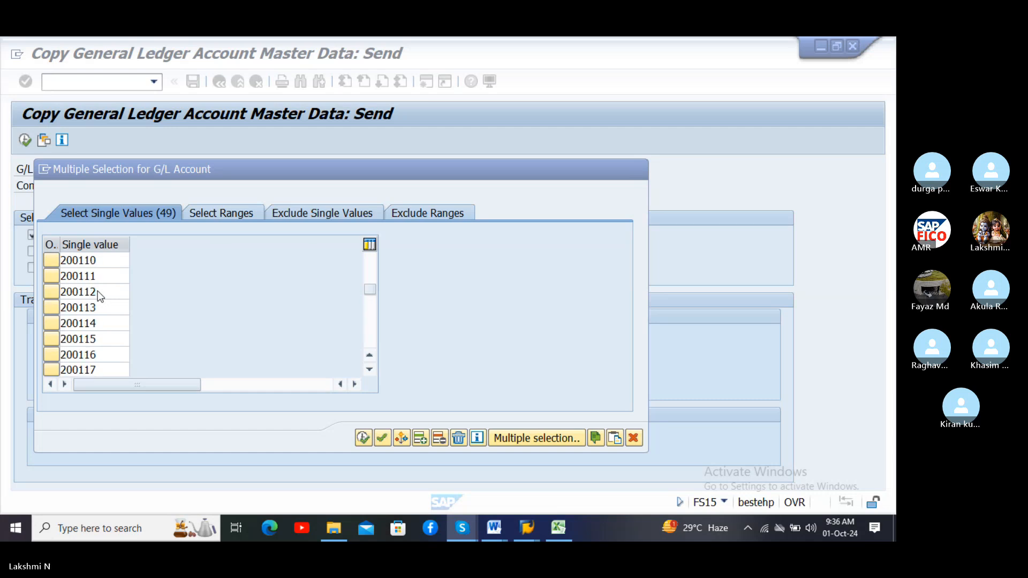
scroll(98, 291, up, 4)
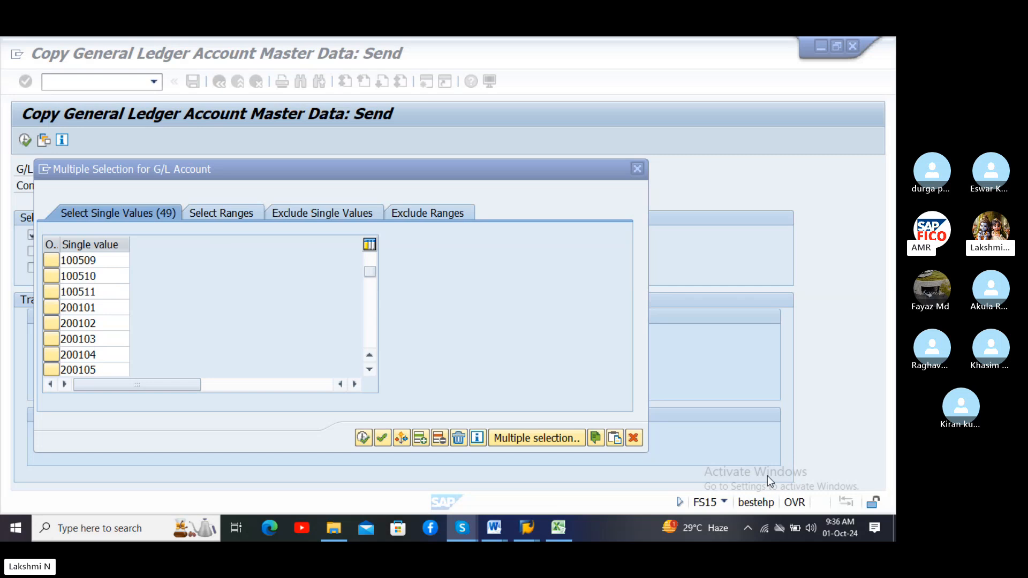
click(365, 437)
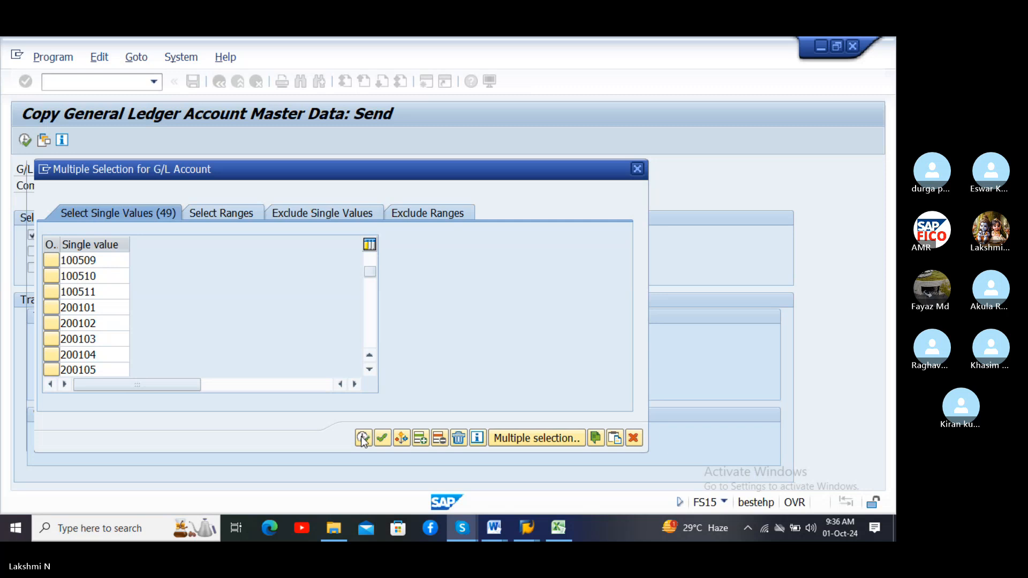
click(362, 438)
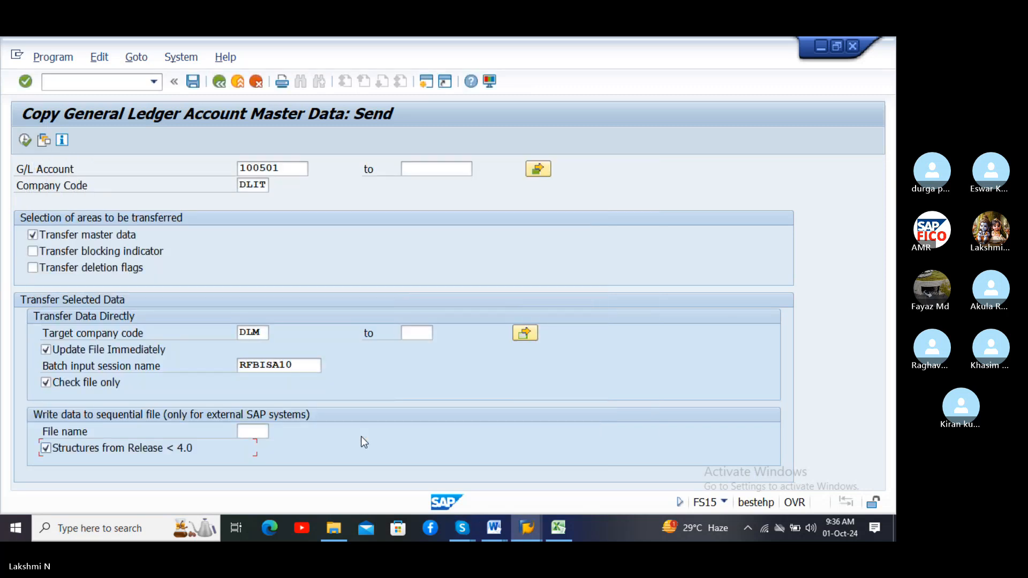
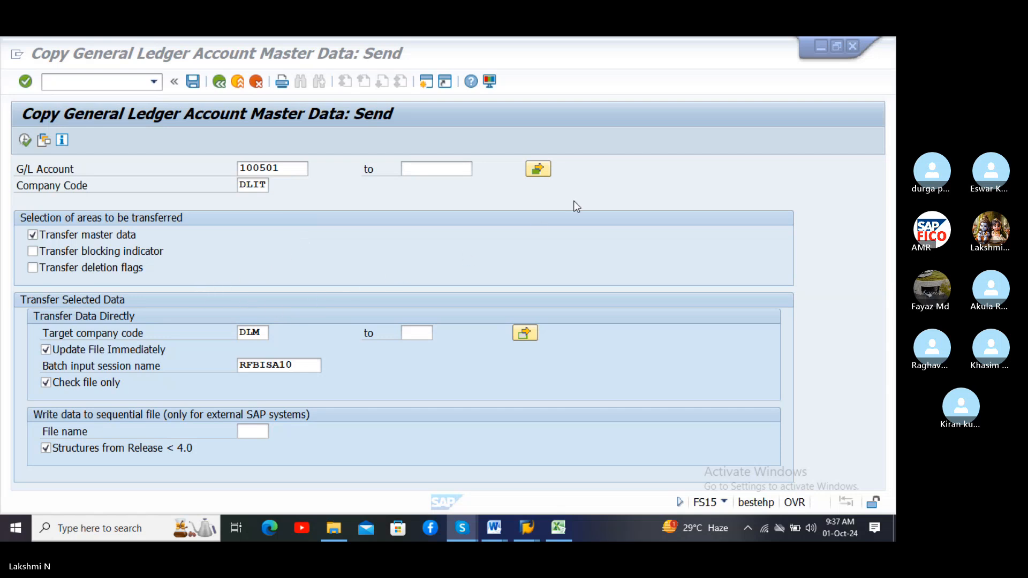
Step: Execute the G/L copy program in the background with output device LP01 and save the job with an immediate start
click(633, 171)
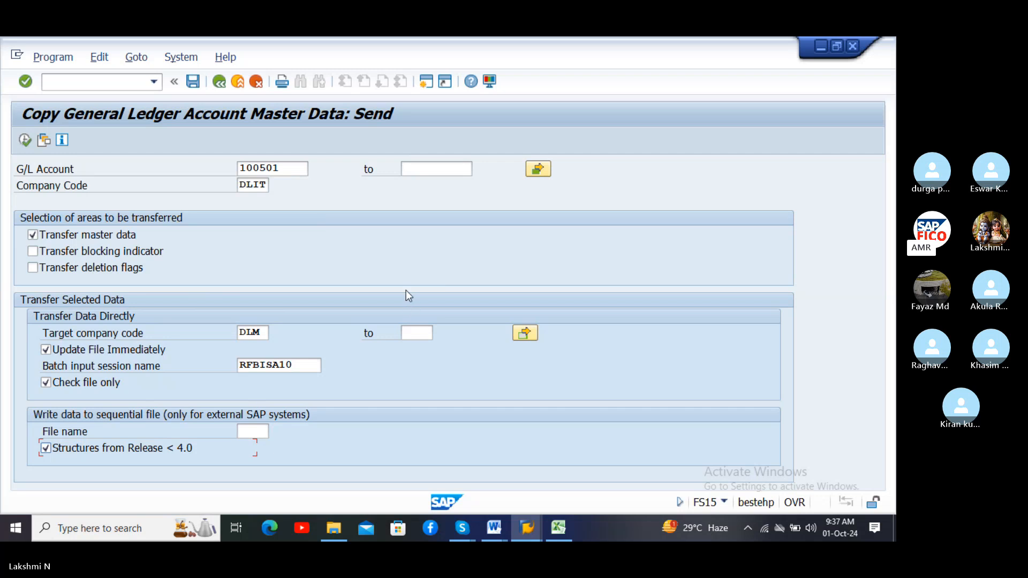
click(60, 58)
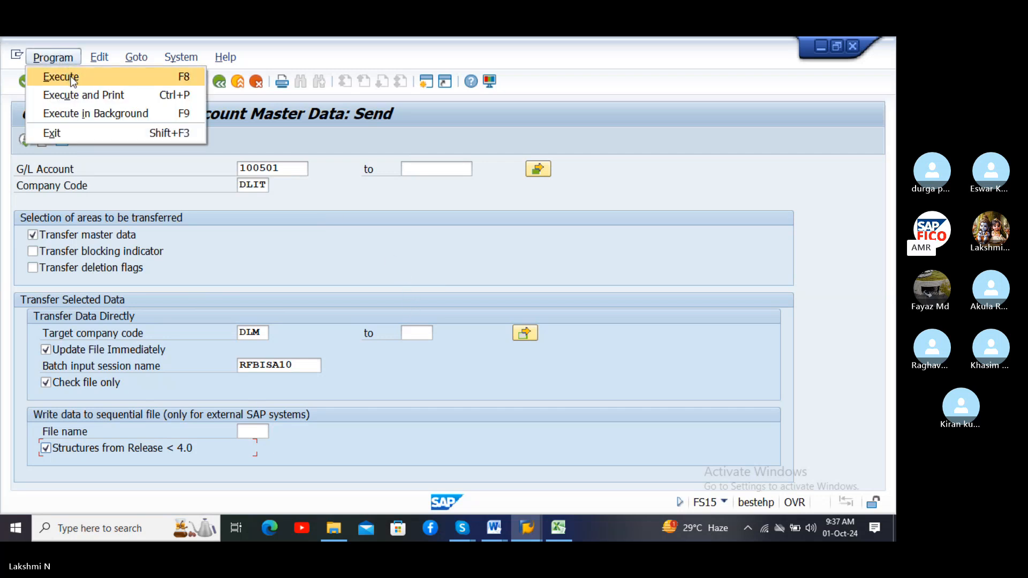
click(128, 113)
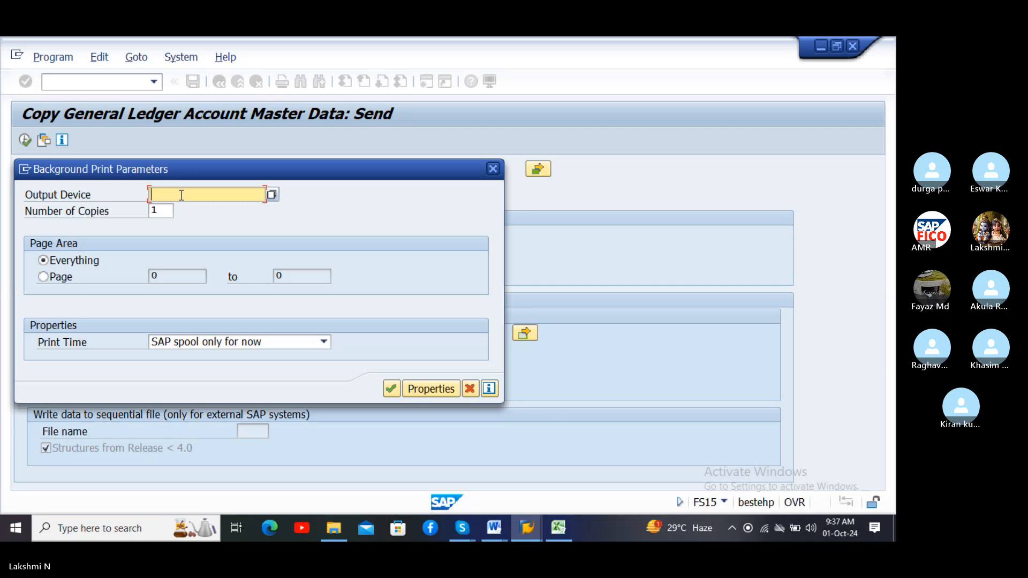
text(lp01)
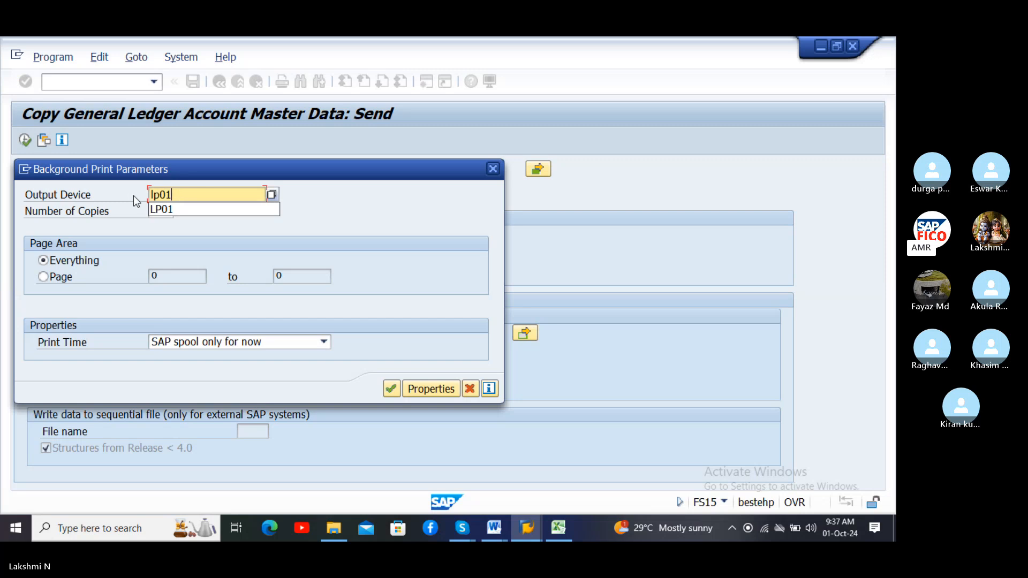
click(168, 211)
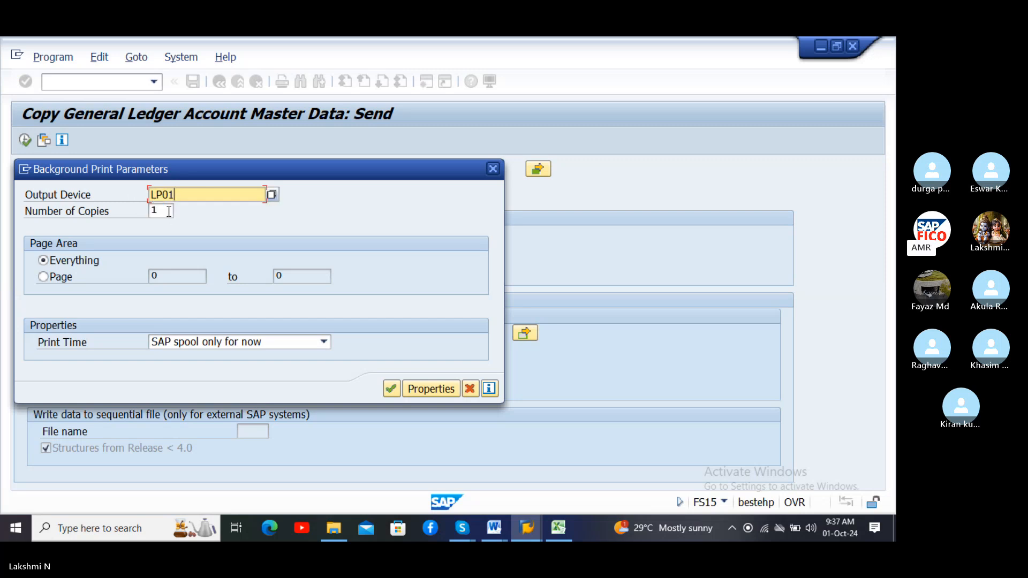
click(391, 388)
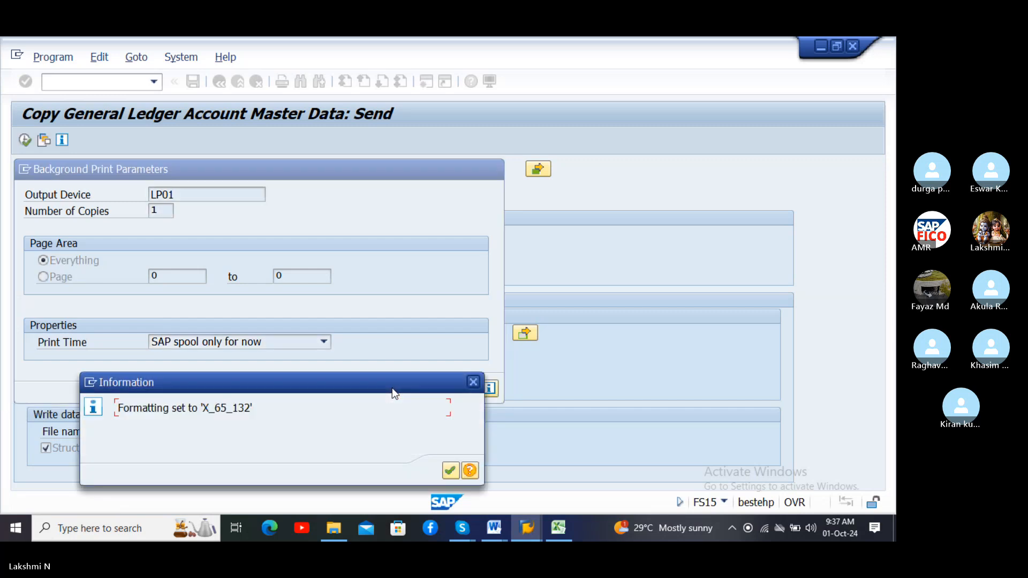
click(450, 470)
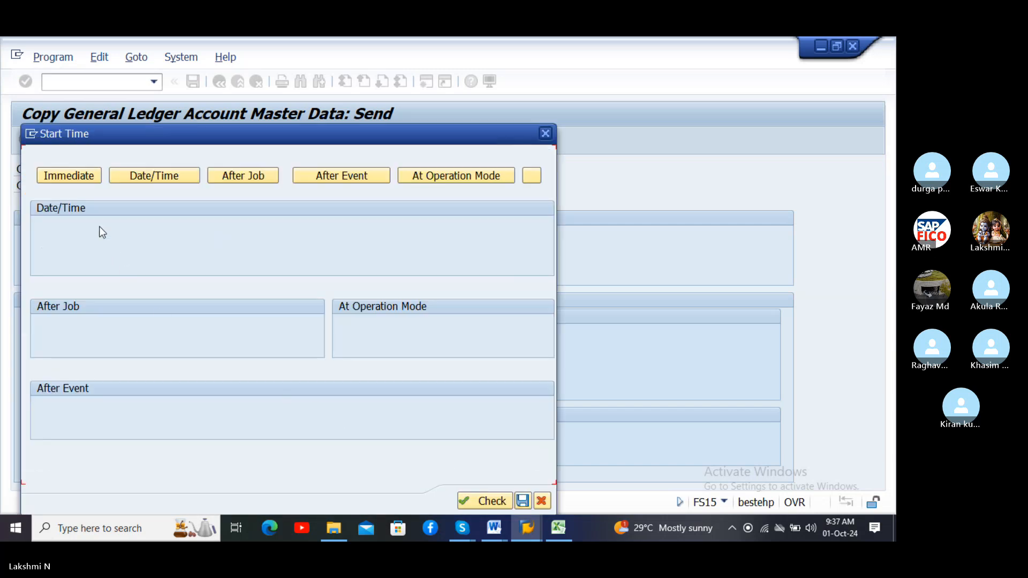
click(77, 177)
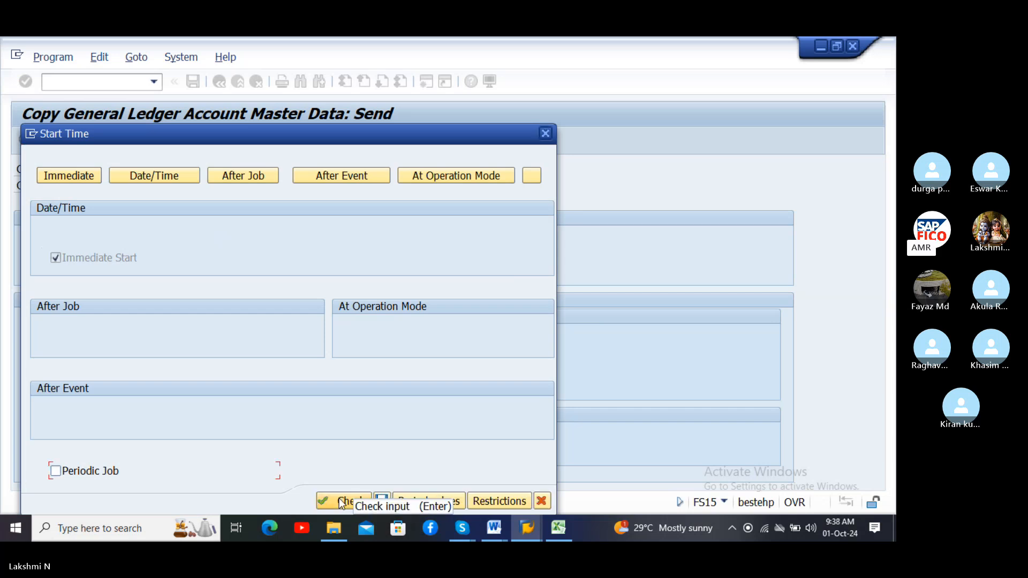
click(383, 497)
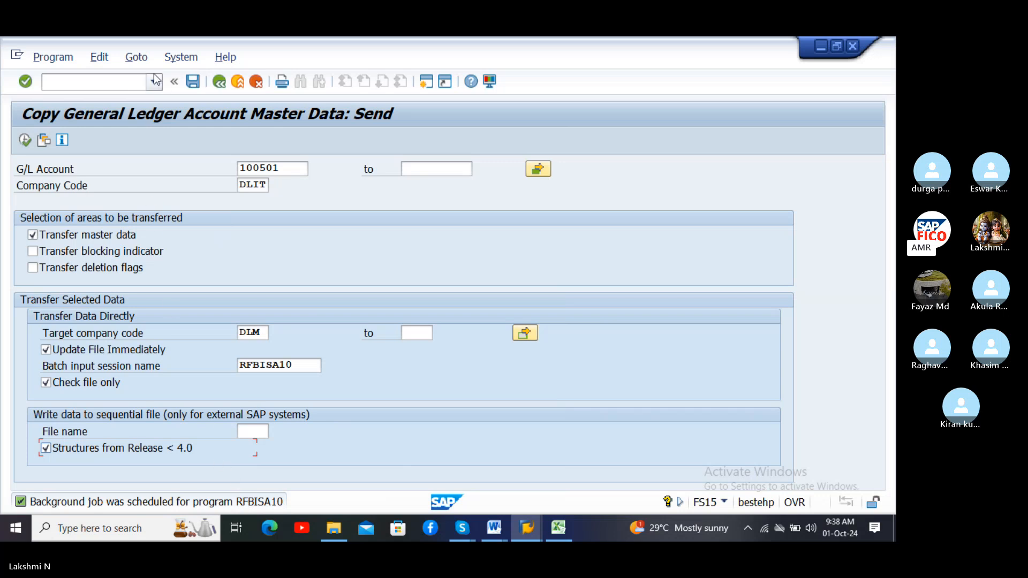
Step: List the background jobs with the scheduled status included and open the spool list of the RFBISA10 job
click(180, 57)
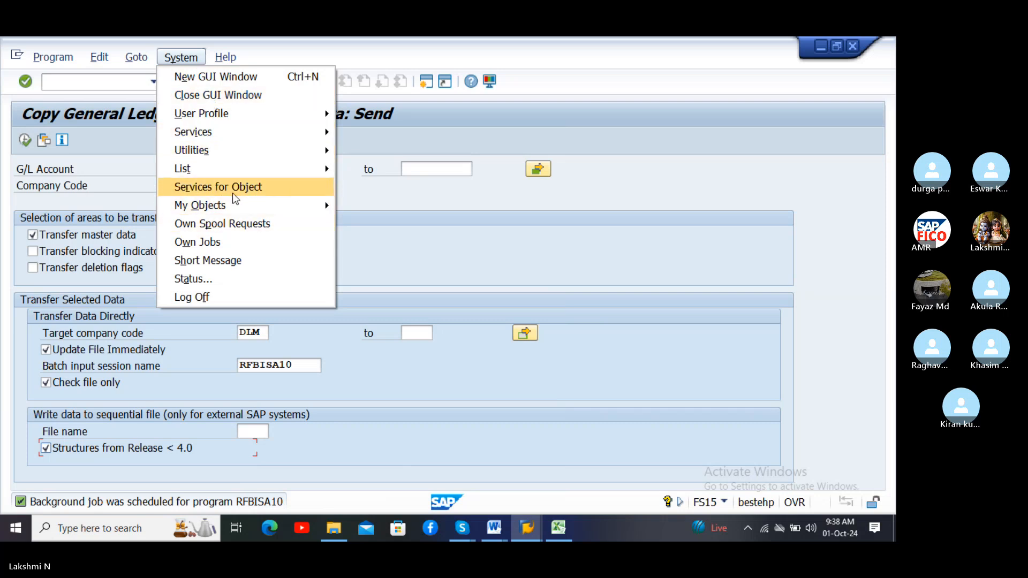
mouse_move(337, 134)
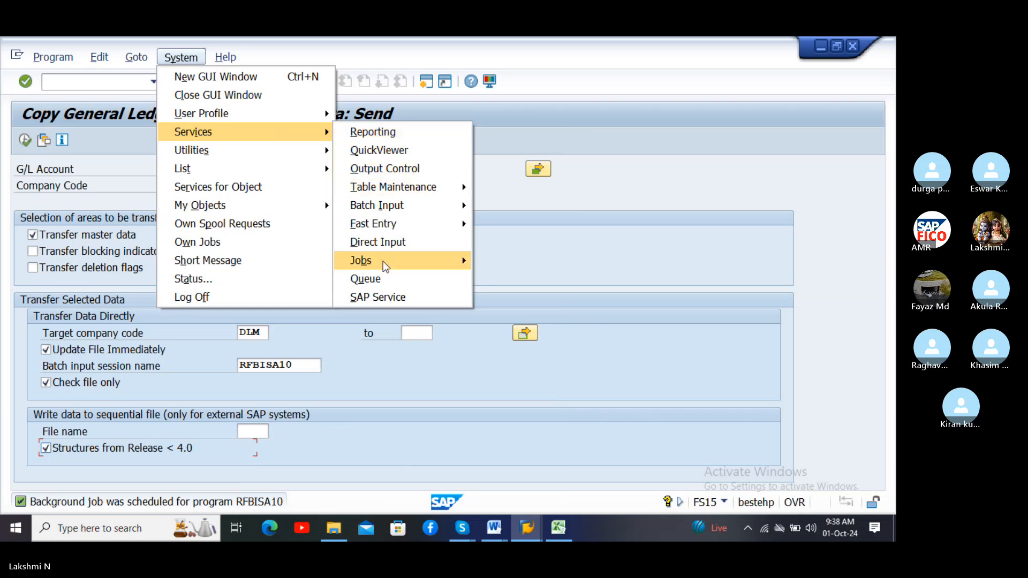
mouse_move(385, 263)
click(509, 279)
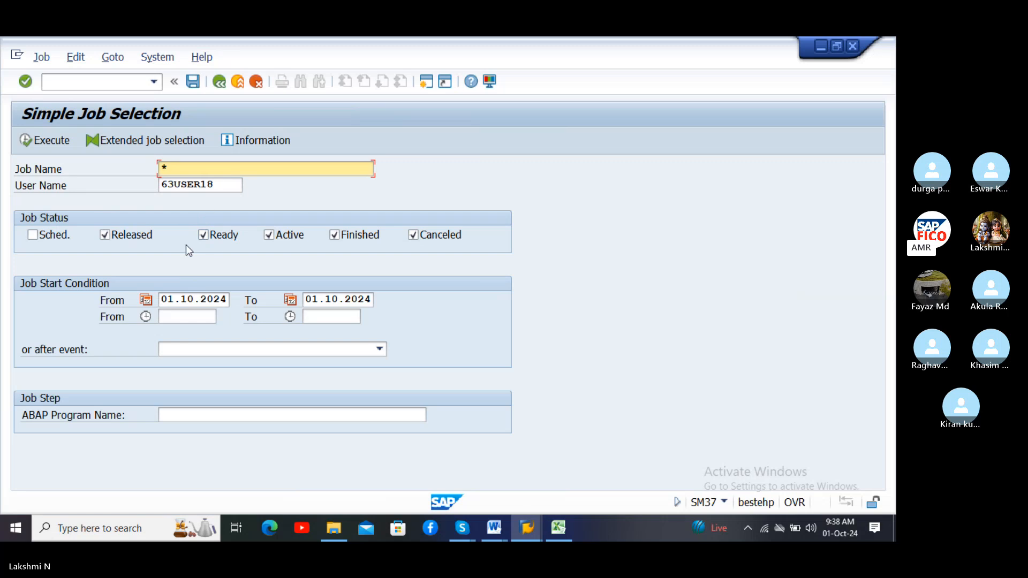
click(35, 234)
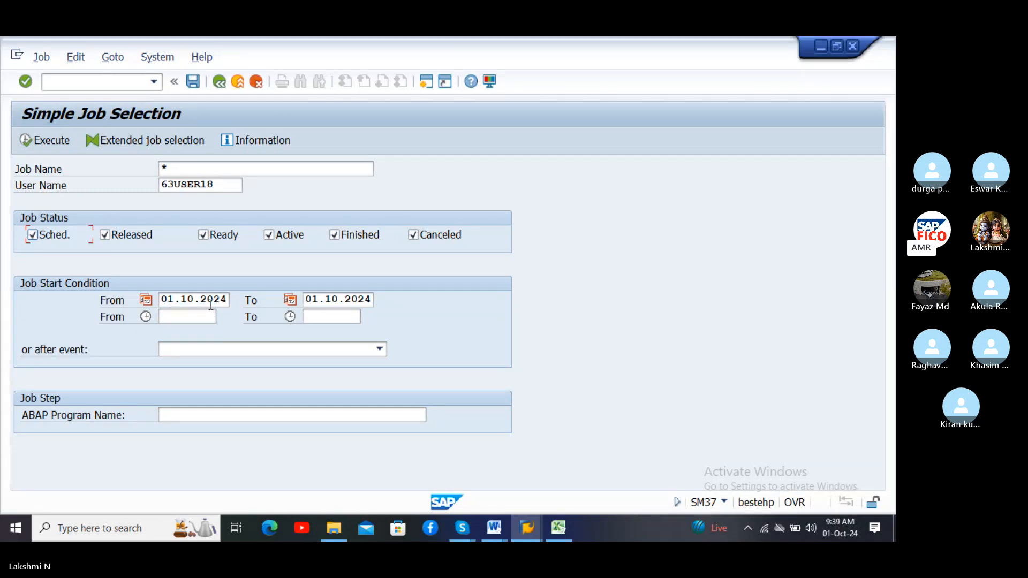
click(26, 140)
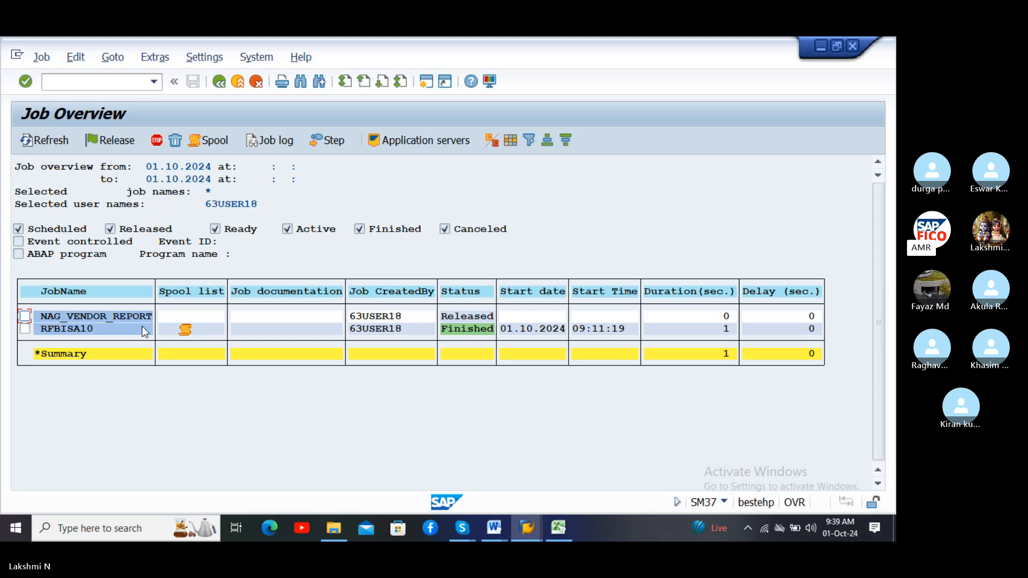
click(26, 329)
click(186, 330)
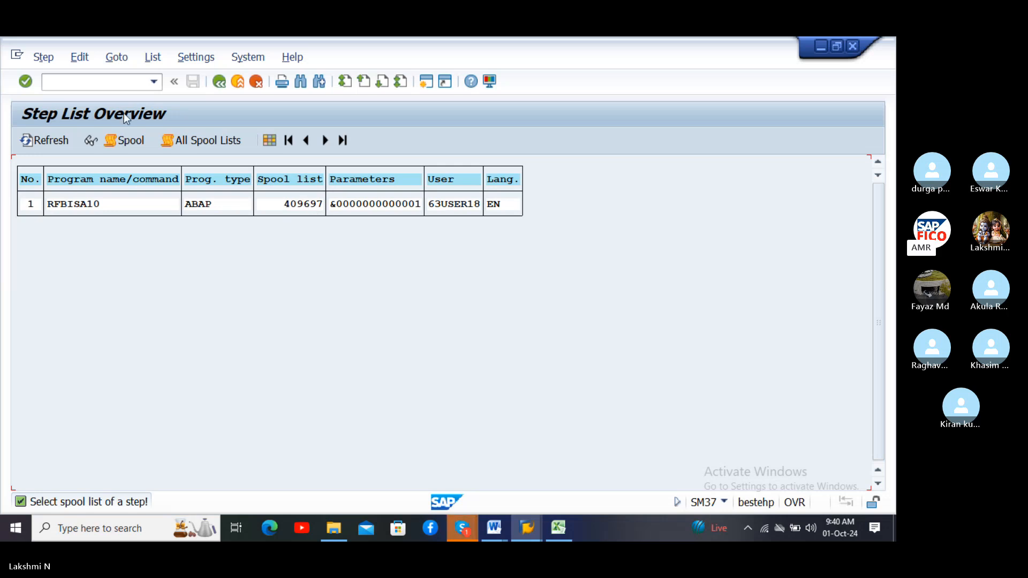
Step: Go to transaction SP01 and list the spool requests using the default selection criteria
click(108, 83)
text(/nsp01)
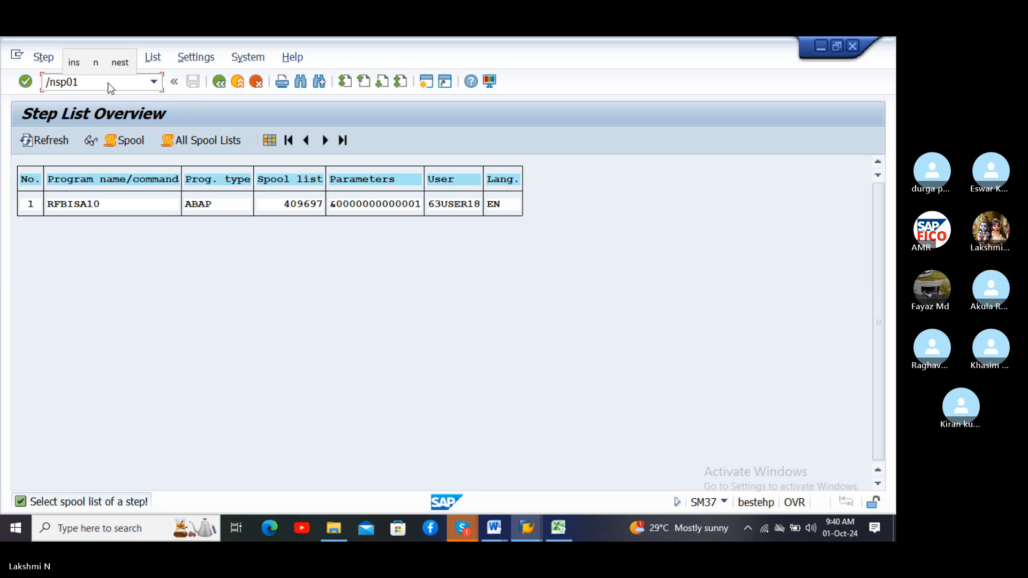
key(Return)
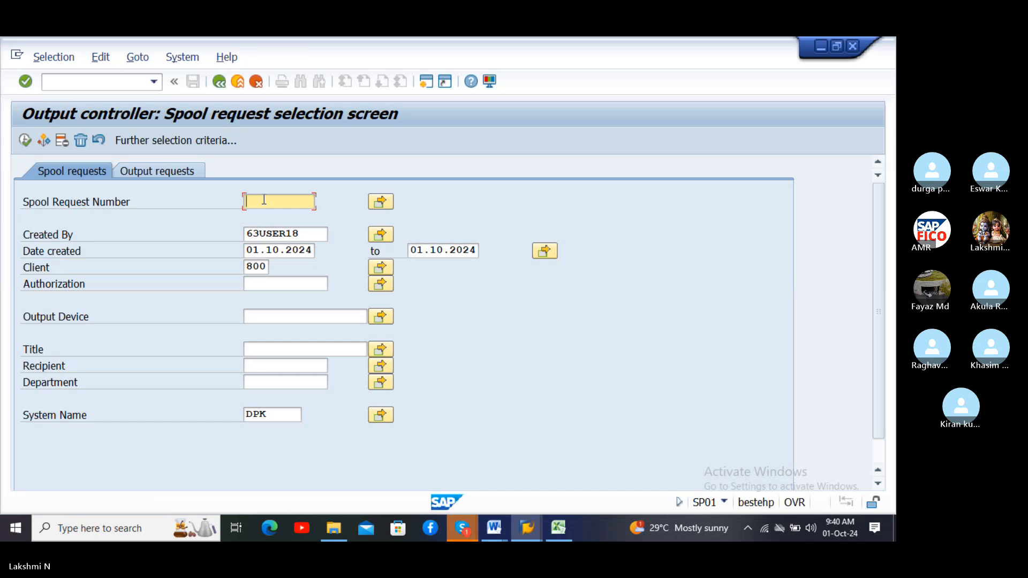
click(740, 444)
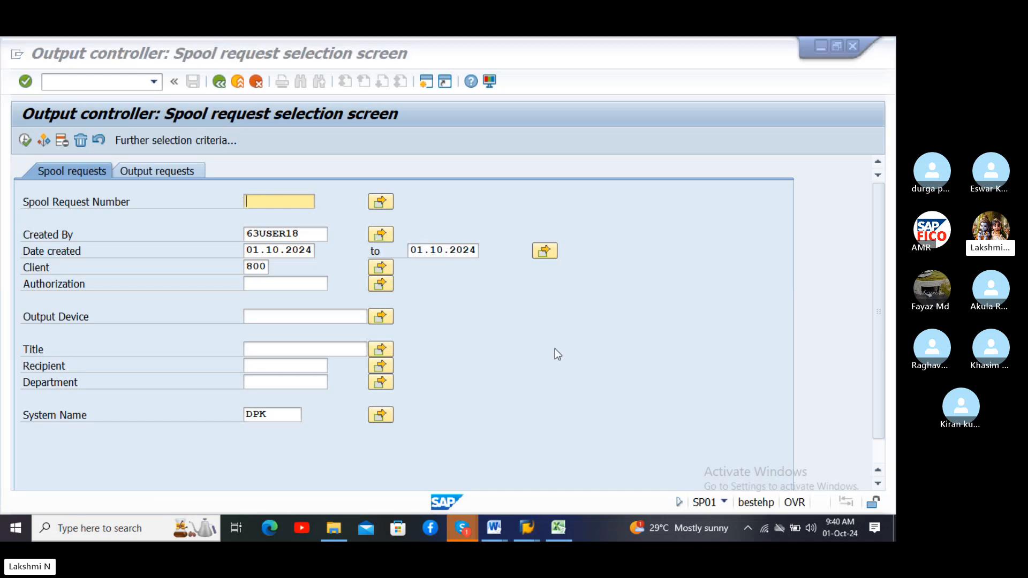
key(F8)
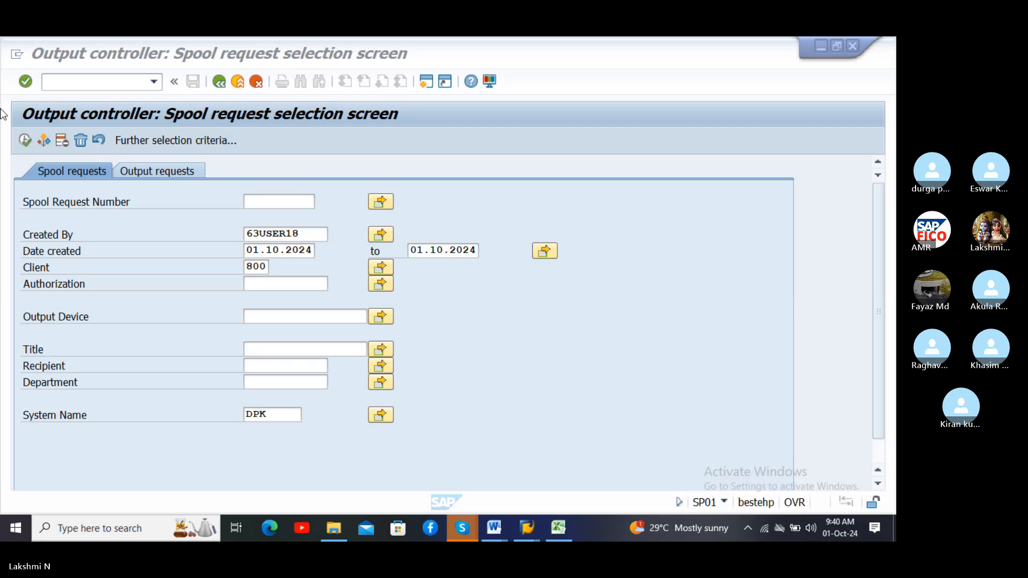
click(25, 140)
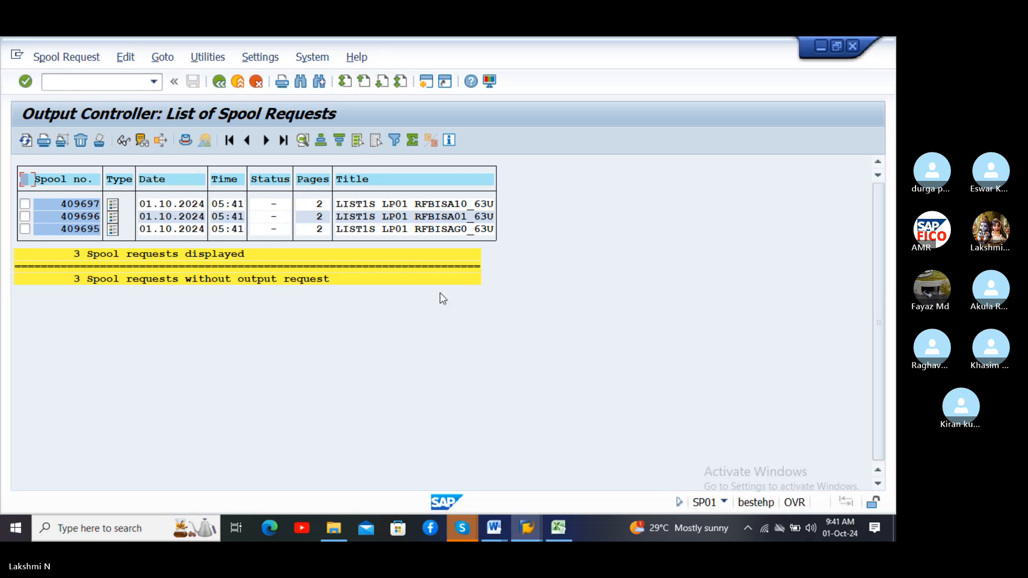
Step: Open the contents of the RFBISA10 spool request and read the first G/L accounts listed in it
click(113, 206)
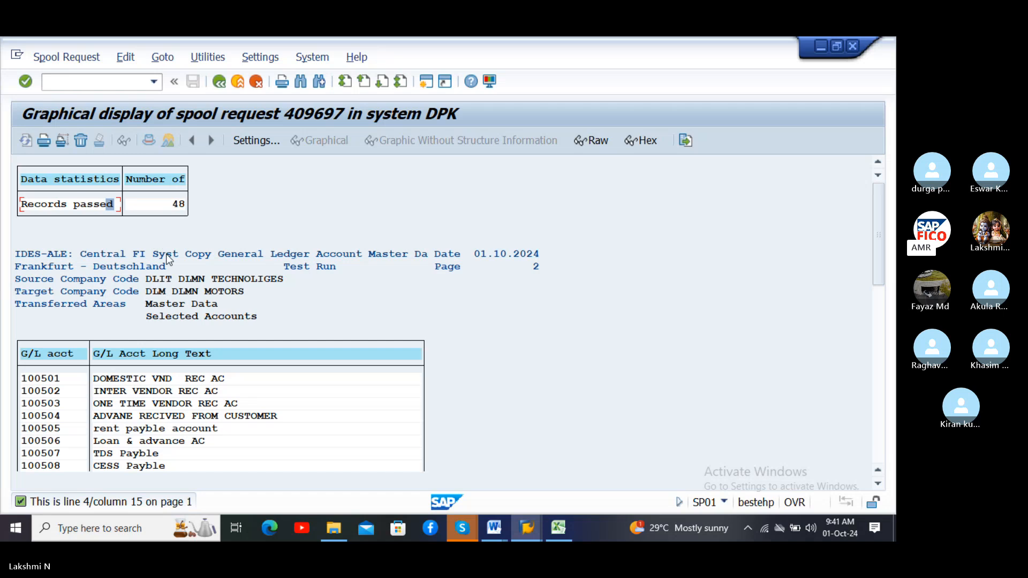
scroll(66, 388, down, 2)
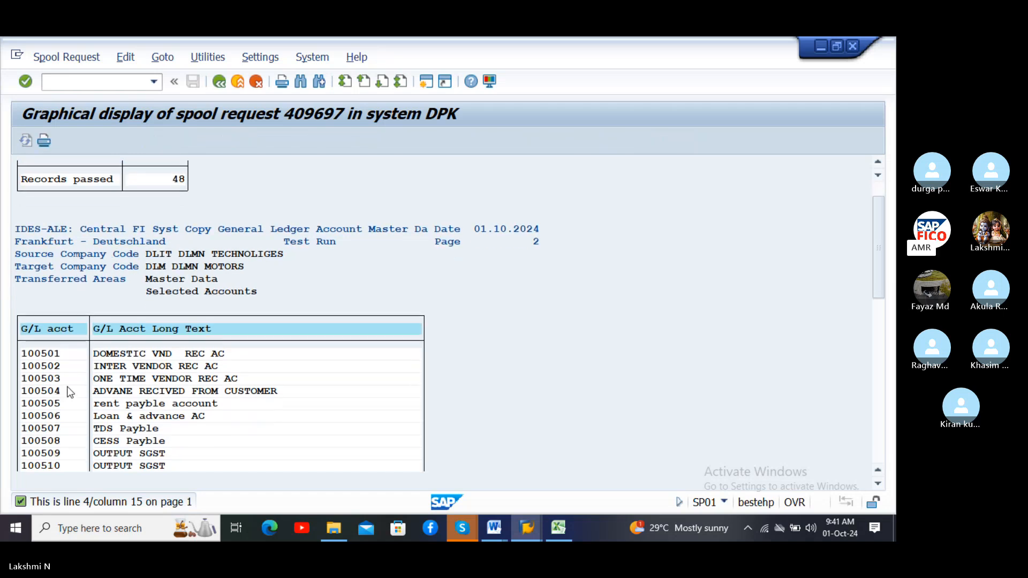
scroll(69, 392, down, 1)
scroll(69, 392, down, 1)
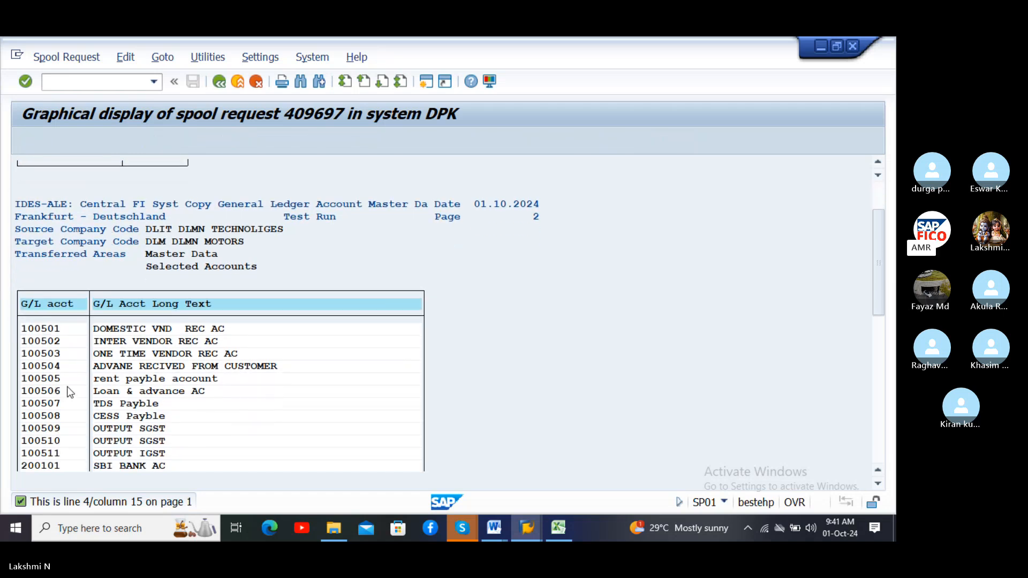
scroll(69, 393, down, 4)
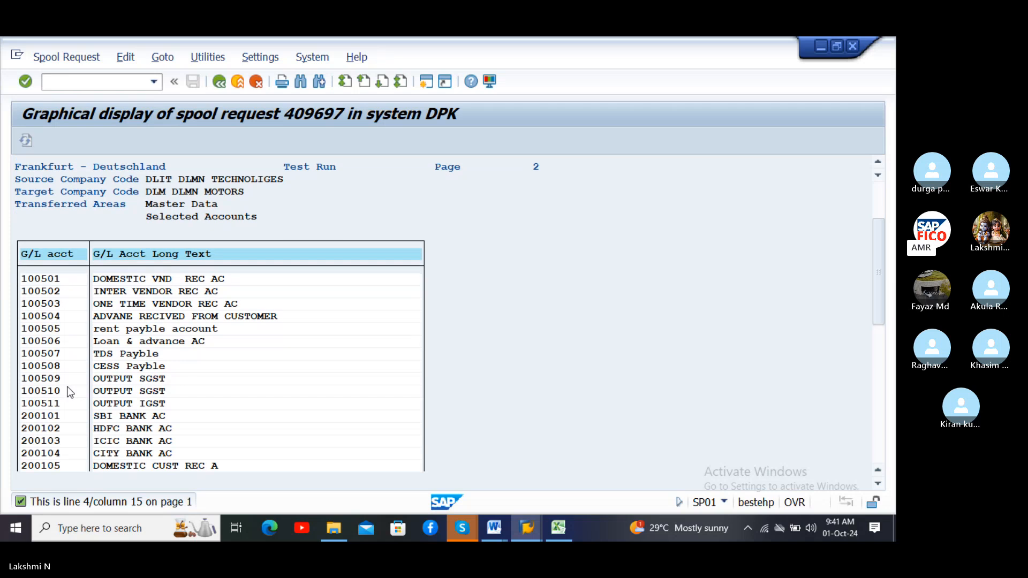
scroll(69, 393, down, 2)
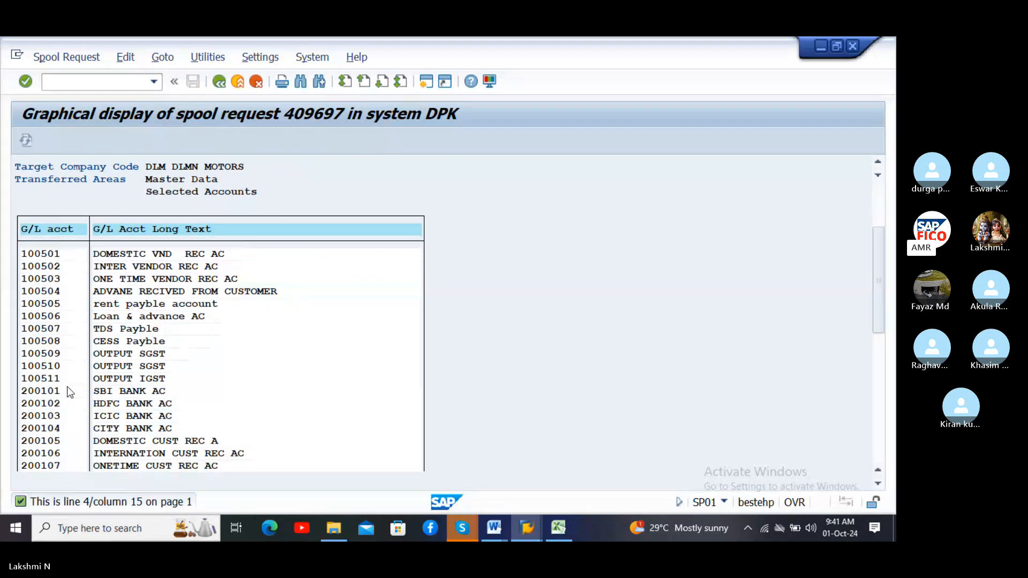
scroll(69, 392, down, 2)
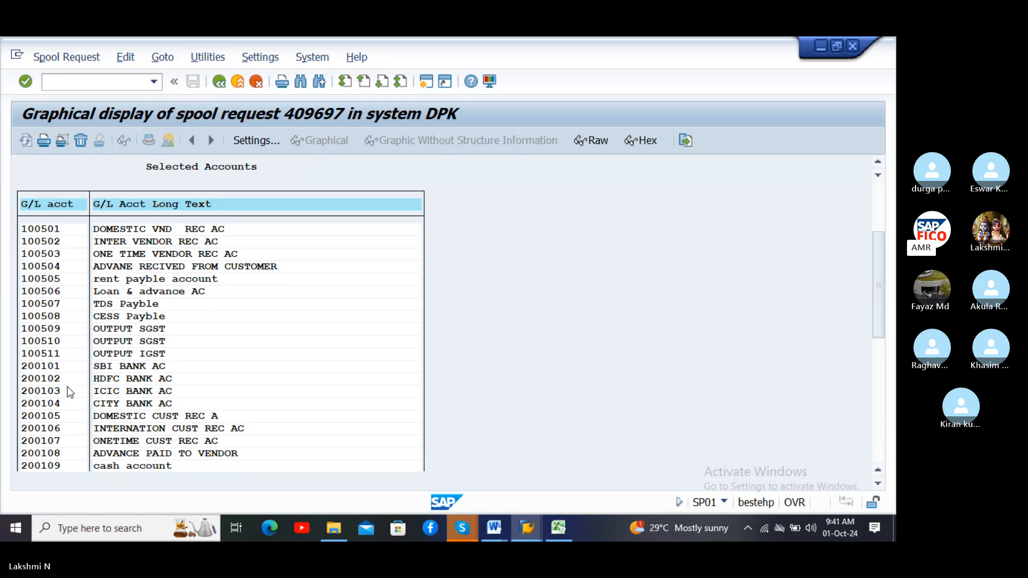
scroll(70, 392, down, 2)
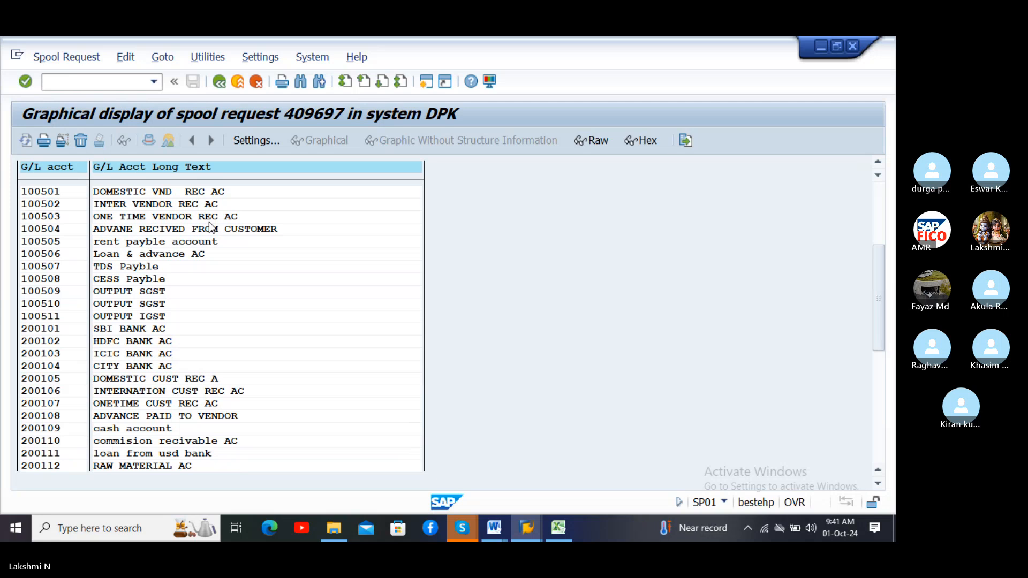
Step: Check the source company code, target company code and transferred areas in the spool report's header
scroll(173, 249, up, 1)
scroll(174, 252, up, 3)
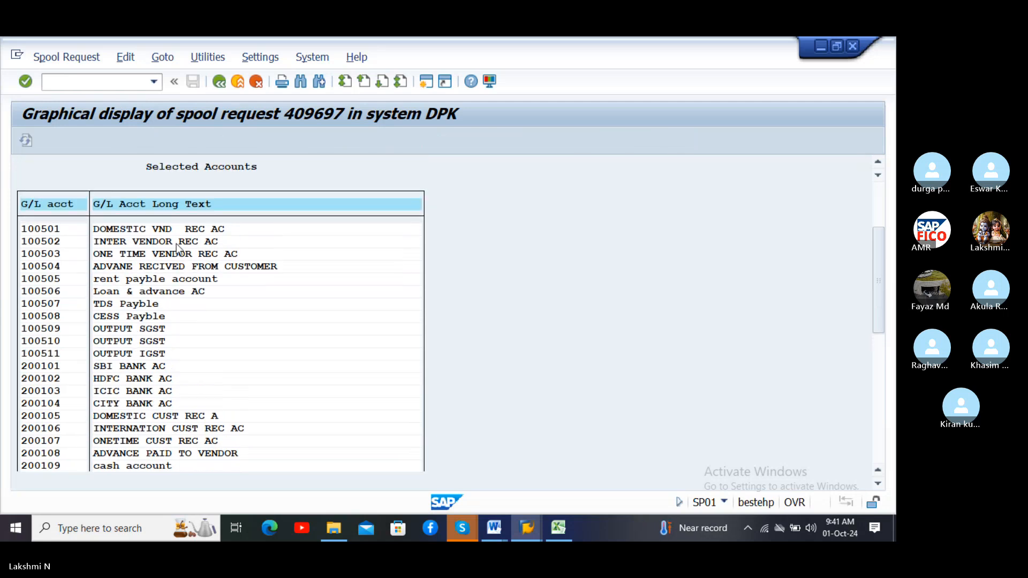
scroll(184, 250, up, 1)
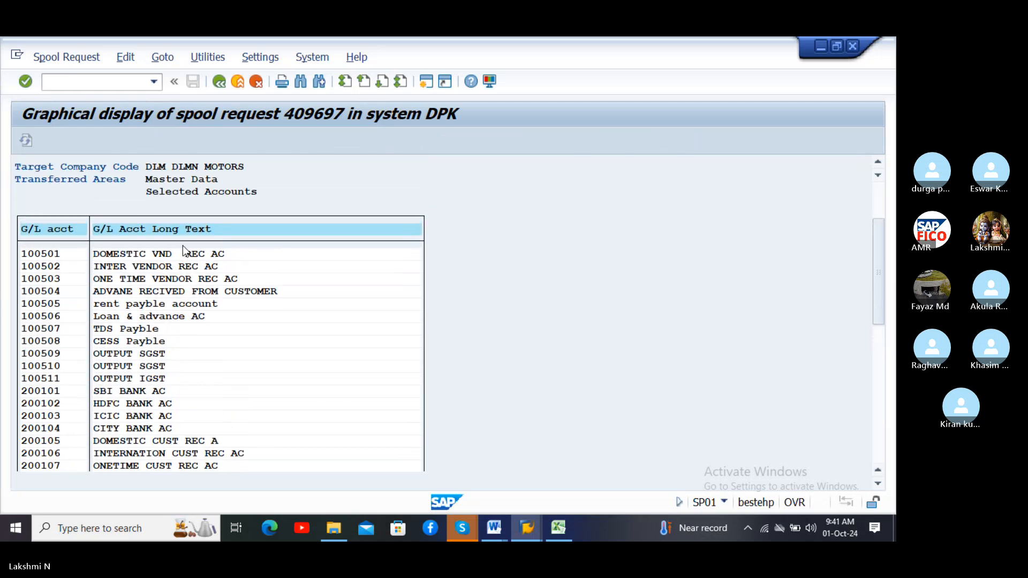
scroll(186, 245, up, 4)
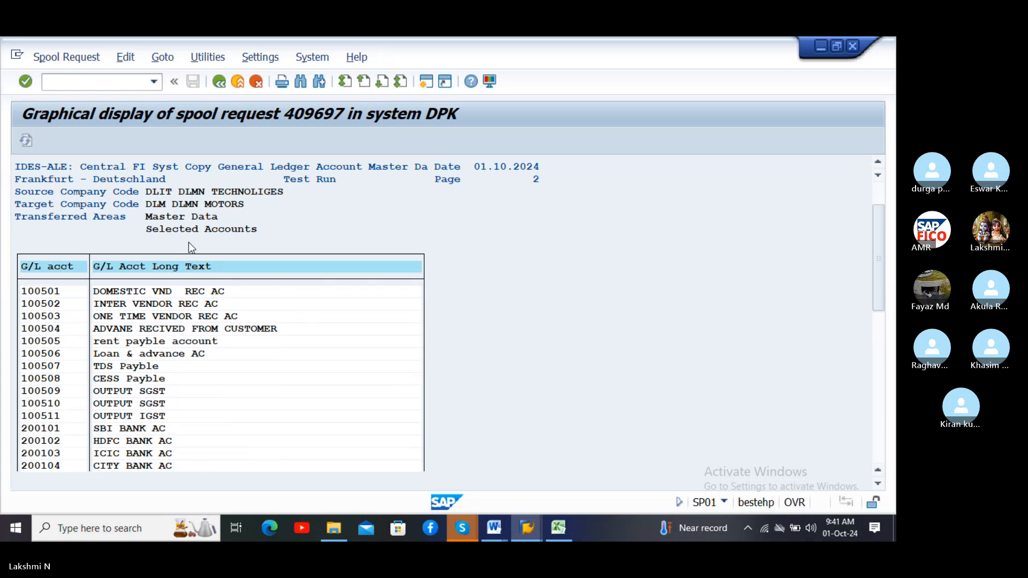
scroll(188, 242, up, 2)
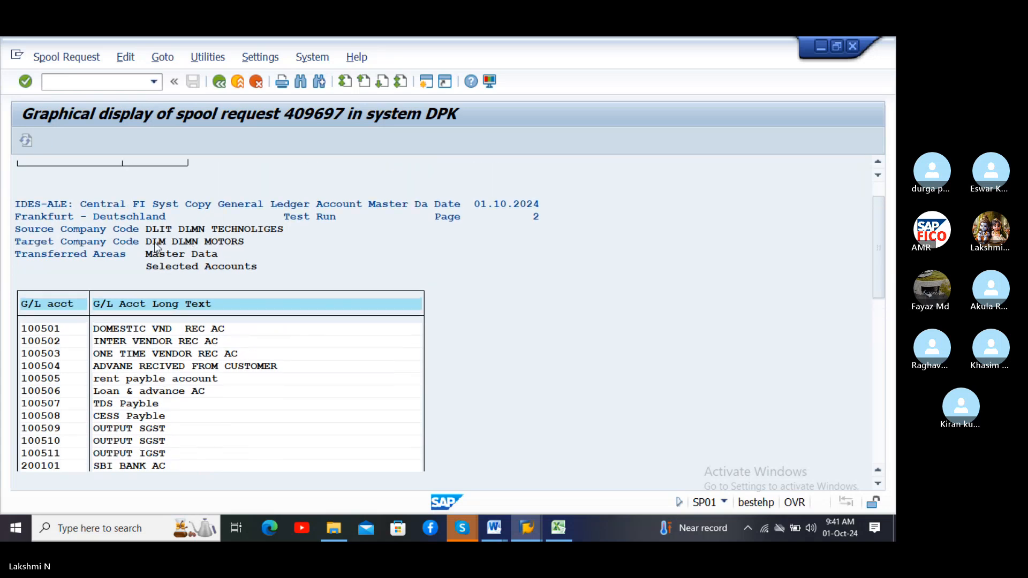
scroll(42, 241, up, 1)
scroll(40, 254, up, 1)
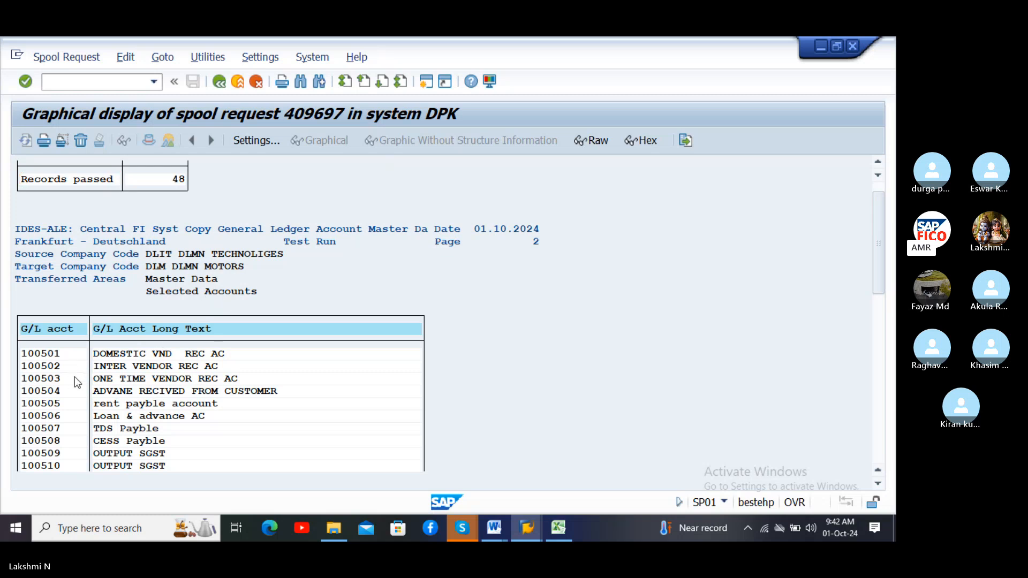
Step: Review the G/L account numbers and long texts in the spool report down to the sales and income accounts
scroll(75, 377, down, 1)
scroll(75, 381, down, 3)
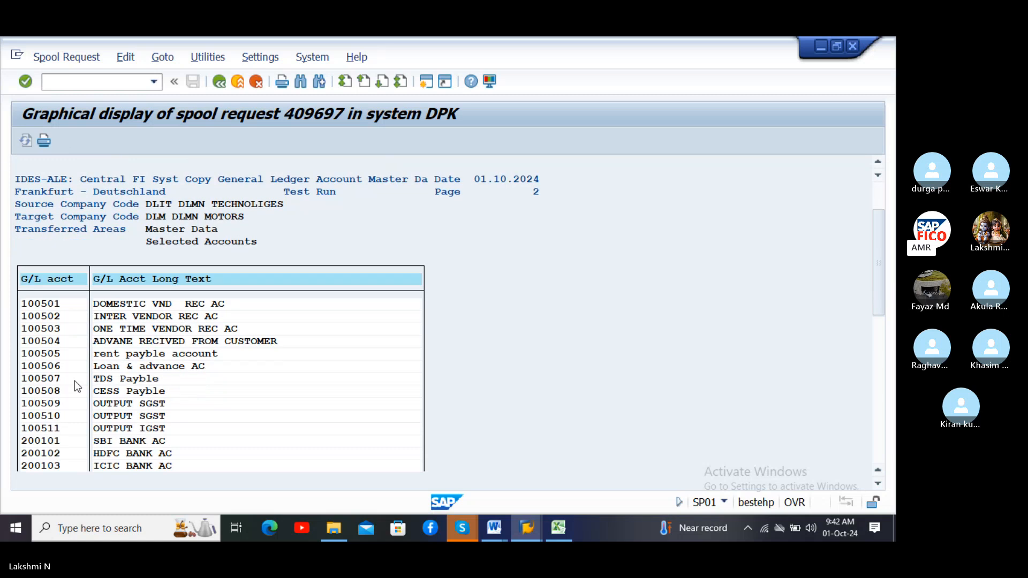
scroll(75, 381, down, 2)
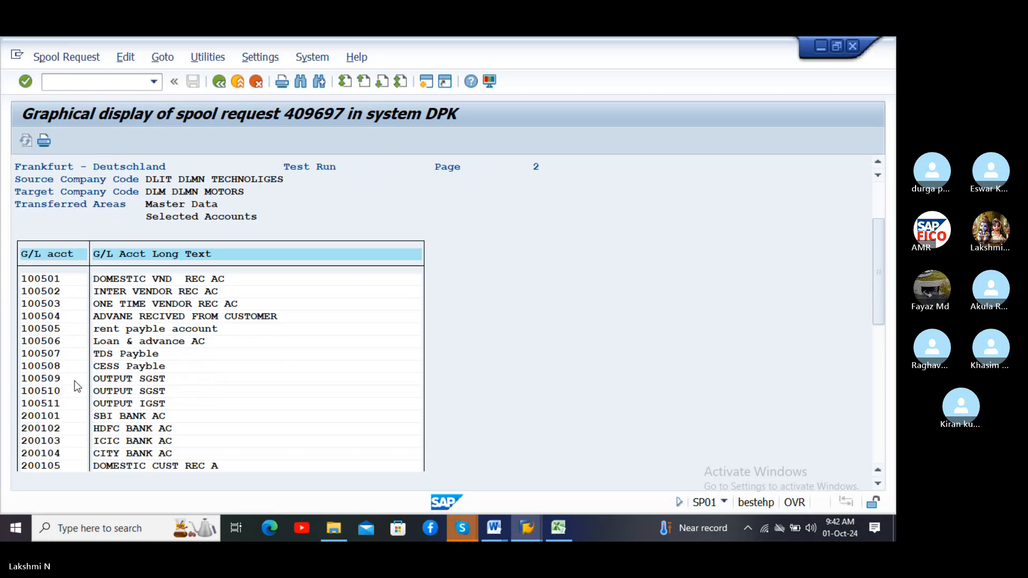
scroll(75, 380, down, 4)
scroll(78, 386, down, 1)
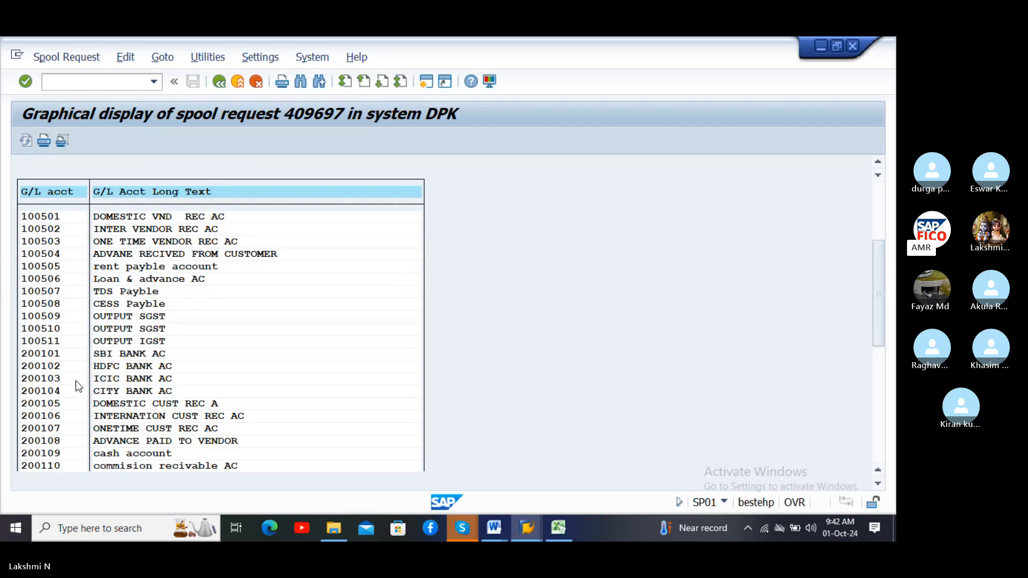
scroll(79, 386, down, 1)
scroll(79, 387, down, 1)
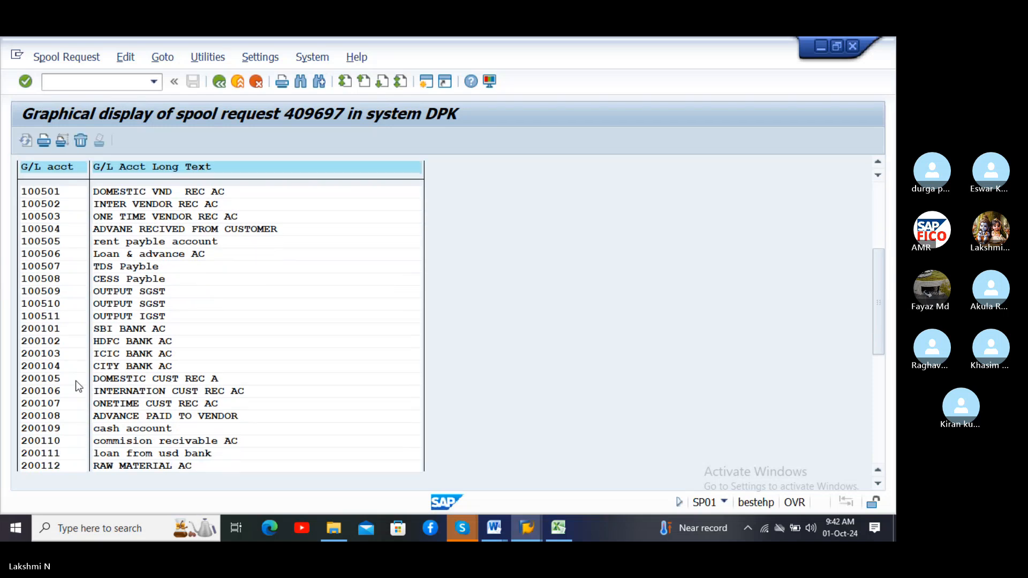
scroll(79, 386, down, 1)
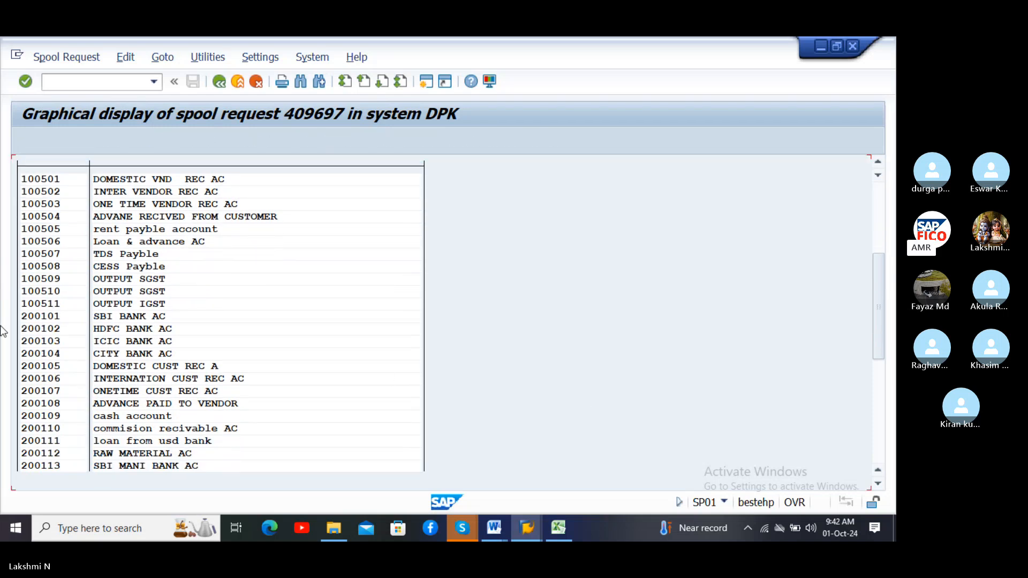
scroll(2, 331, down, 1)
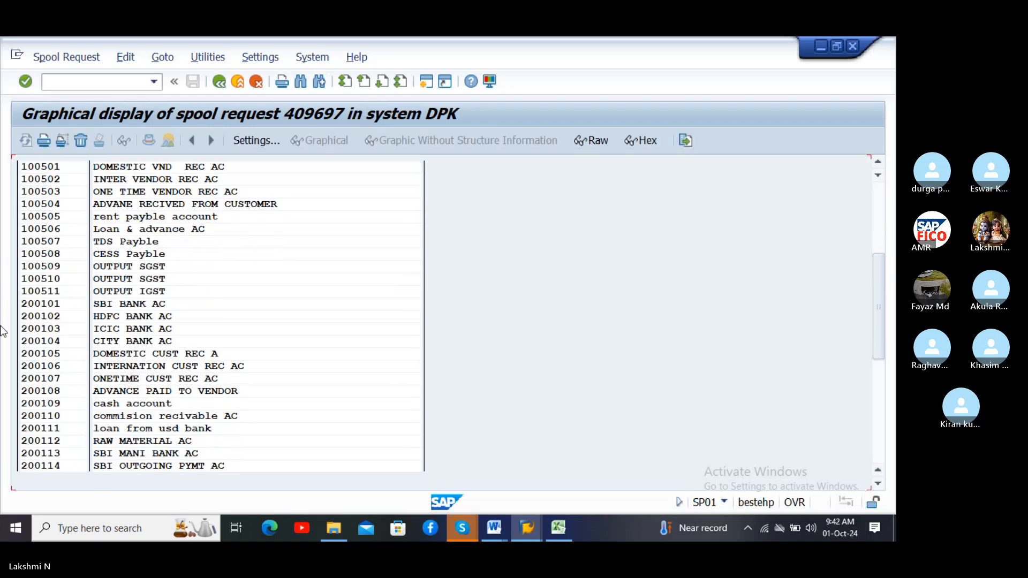
click(728, 444)
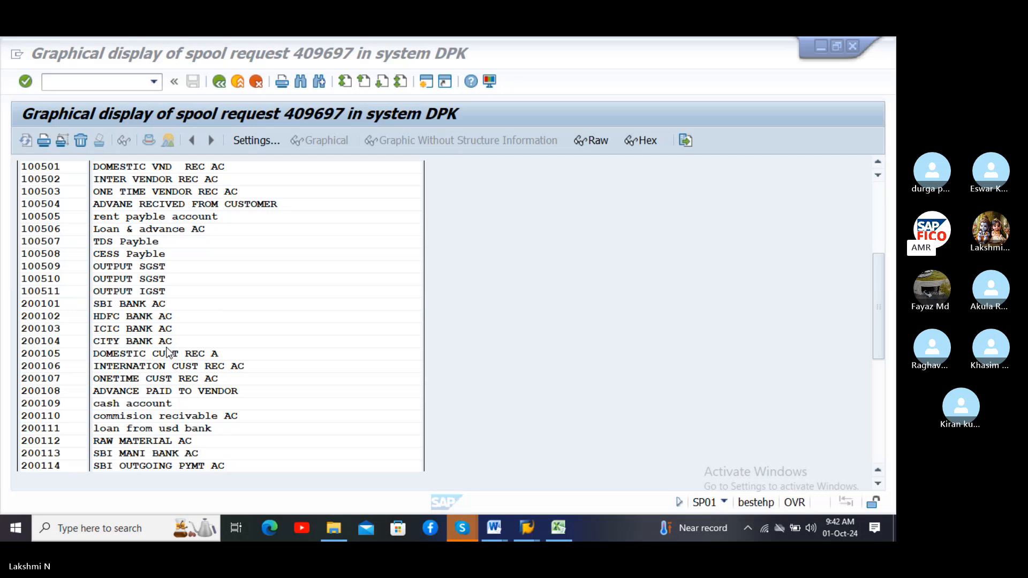
scroll(167, 348, down, 2)
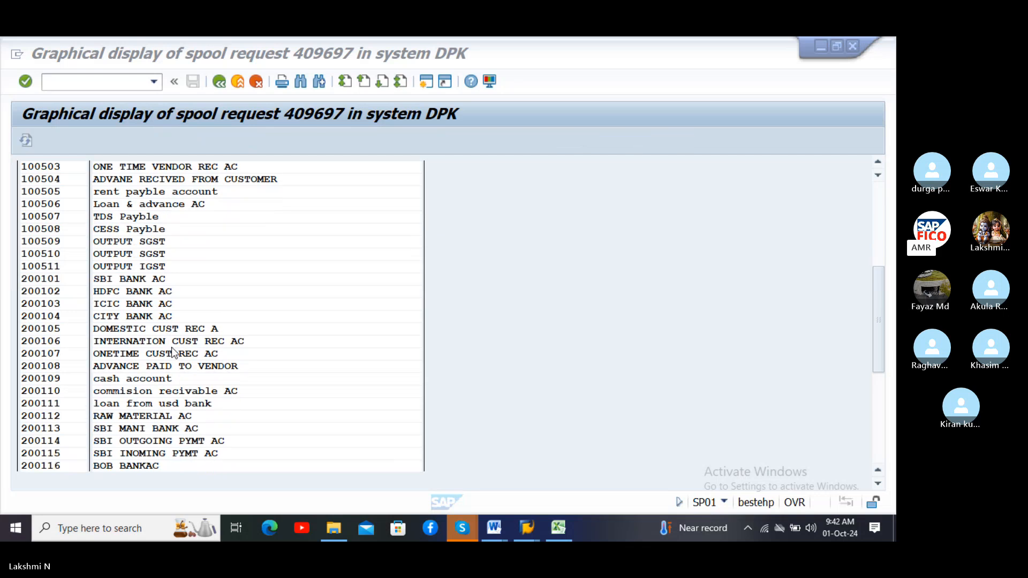
scroll(171, 348, down, 1)
scroll(172, 348, down, 1)
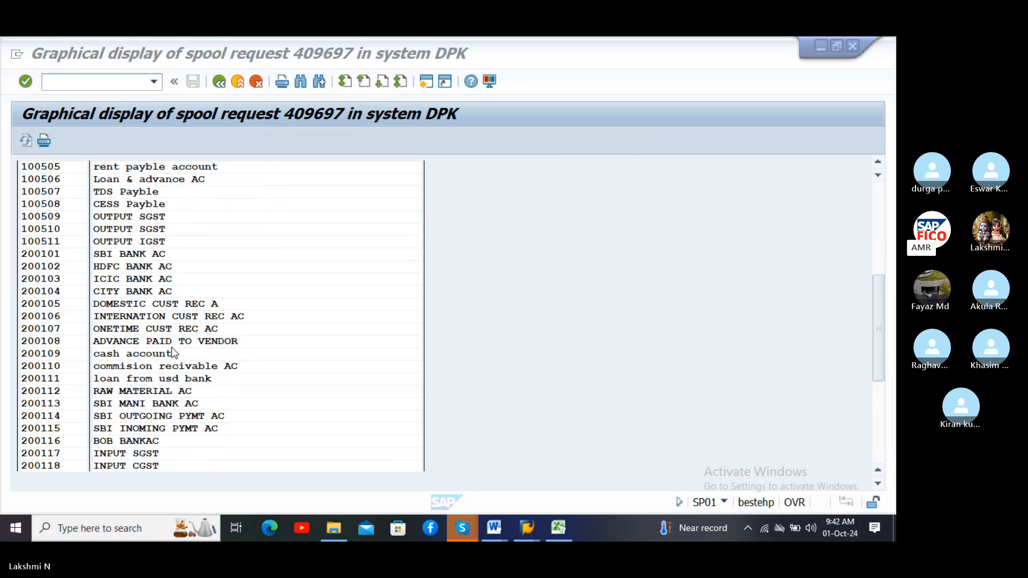
scroll(172, 353, down, 1)
scroll(172, 353, down, 2)
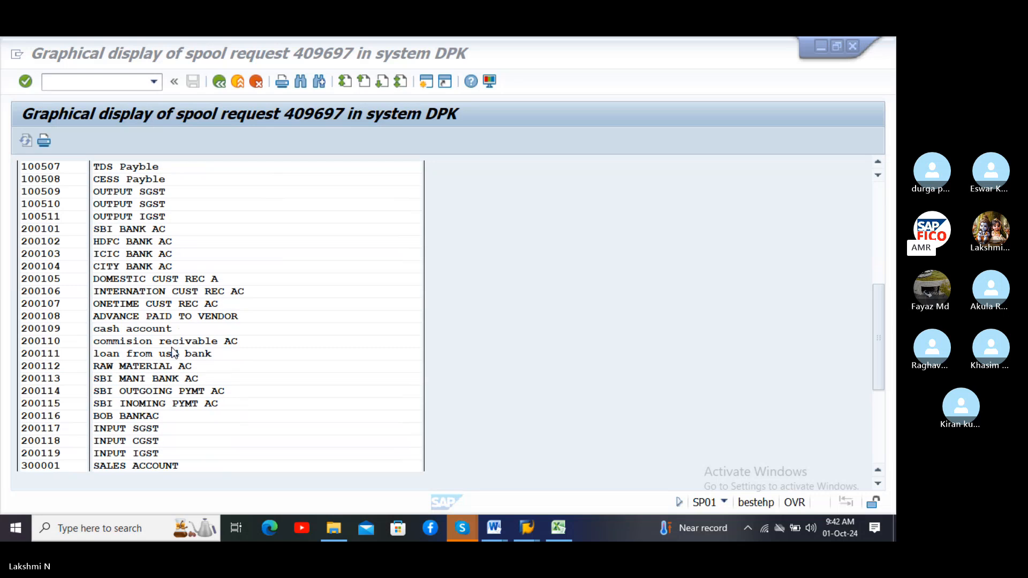
scroll(172, 352, down, 1)
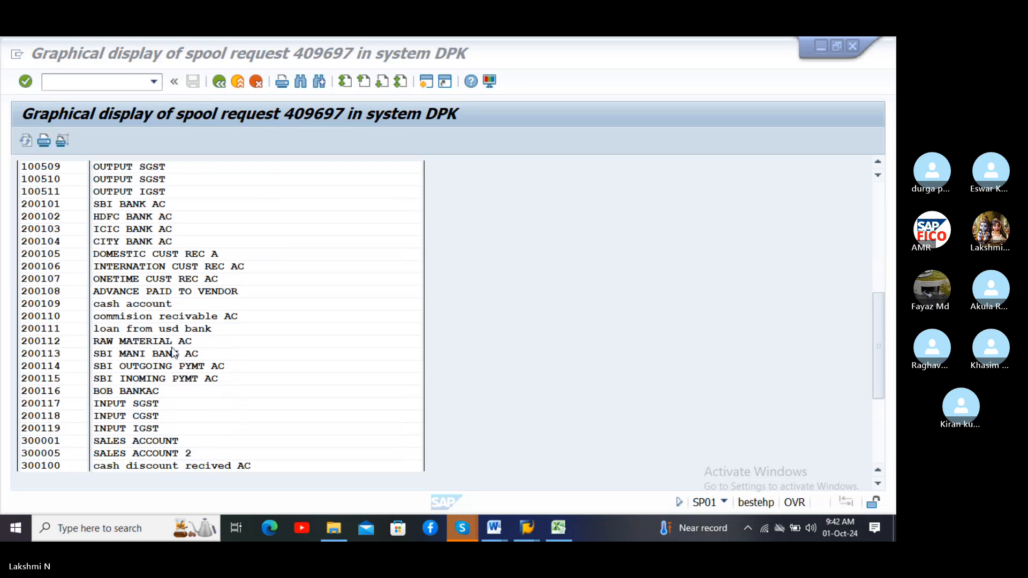
scroll(172, 348, down, 1)
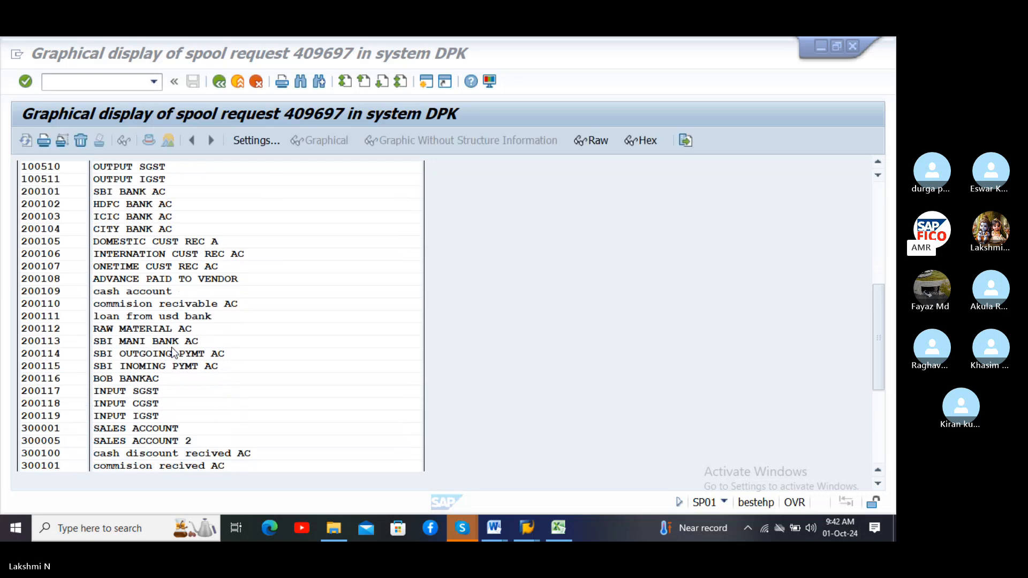
scroll(172, 352, up, 1)
scroll(171, 352, up, 1)
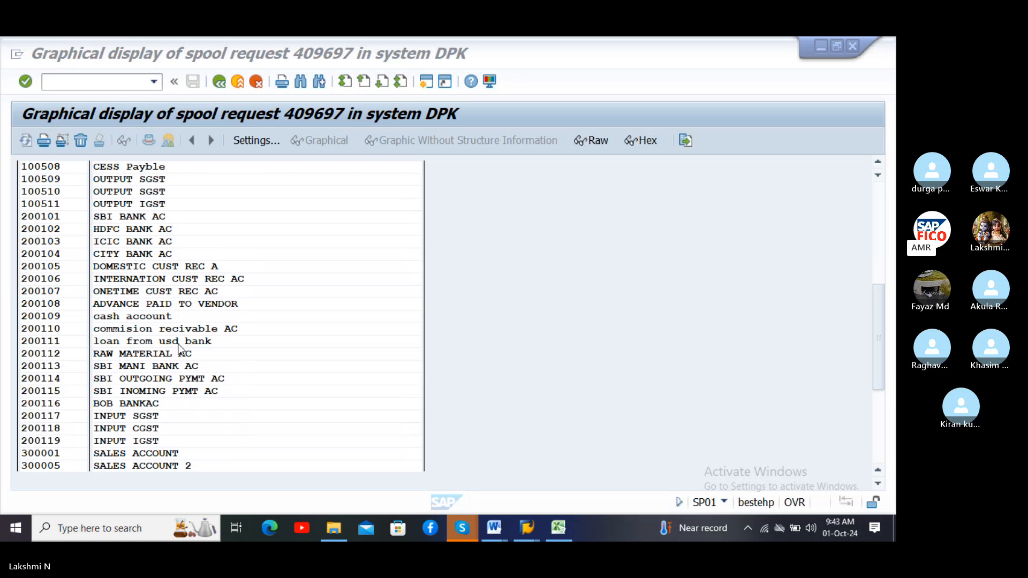
scroll(179, 348, up, 1)
scroll(182, 334, up, 1)
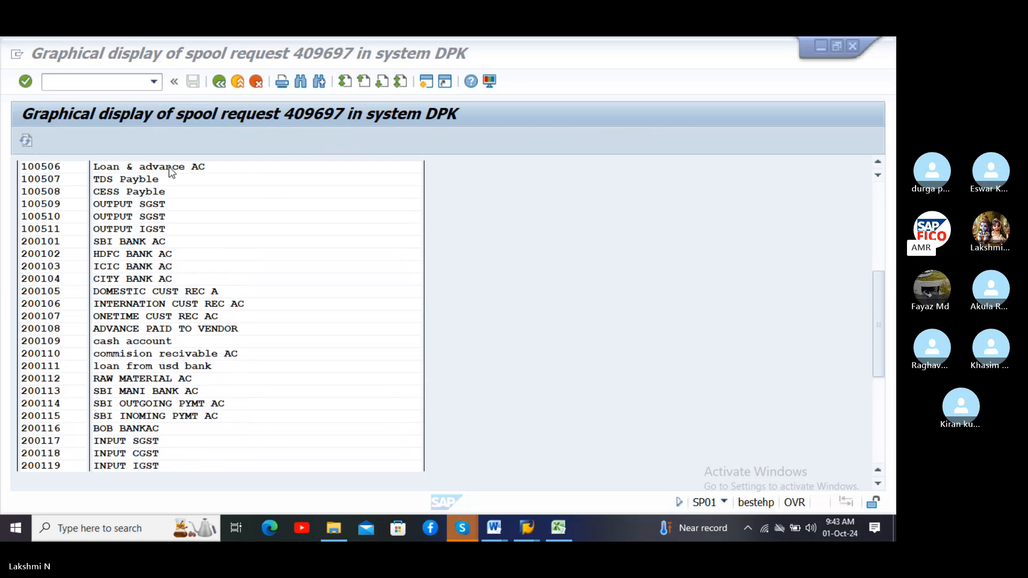
Step: Leave the spool display and go to transaction SE16N
click(118, 85)
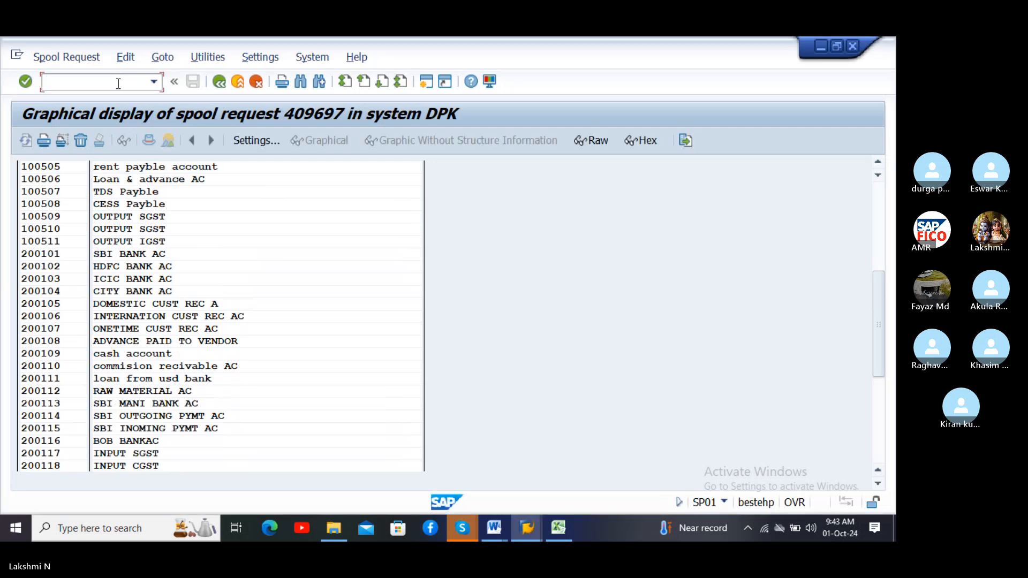
text(/)
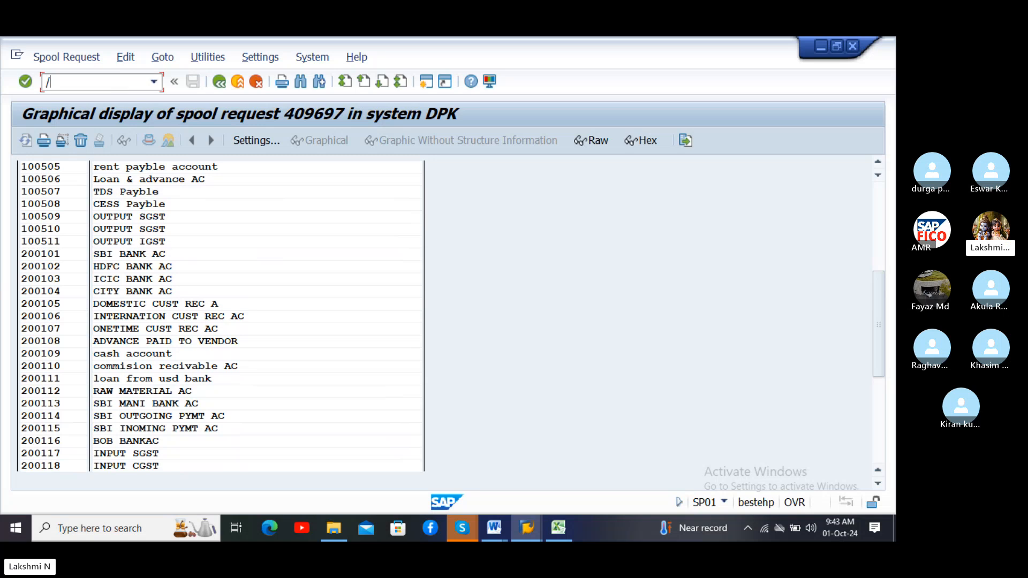
text(nse1)
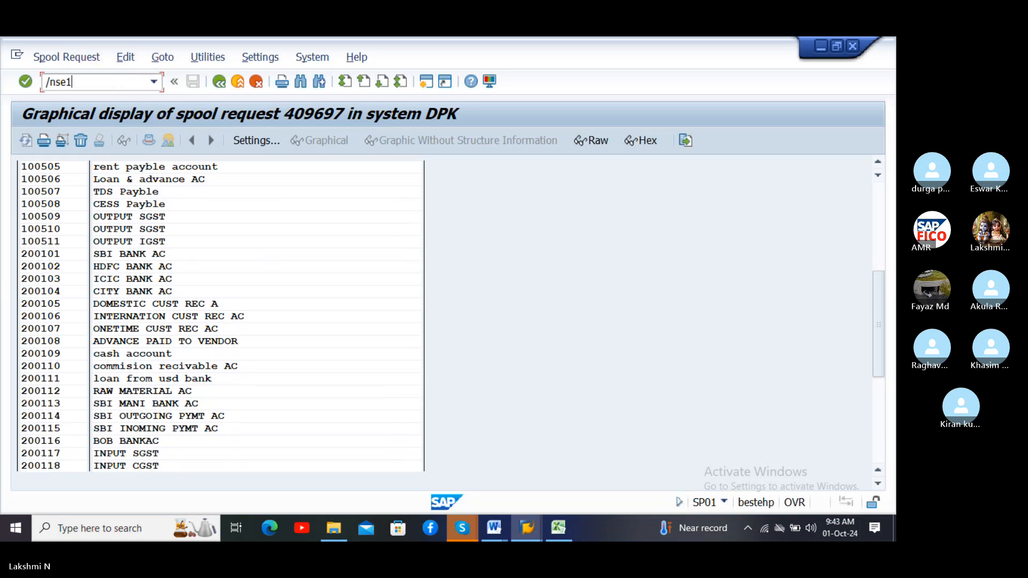
text(6n)
key(Return)
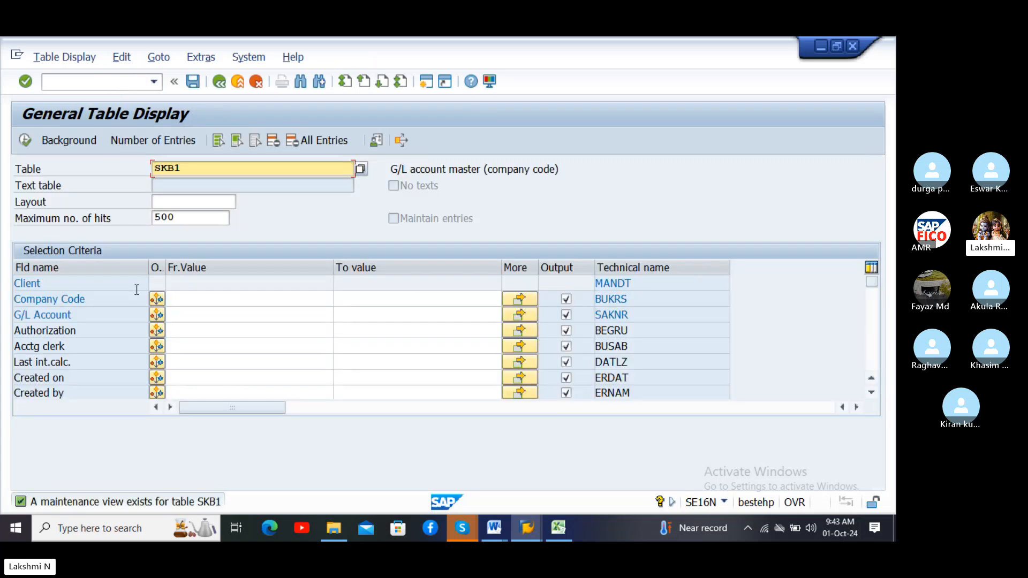
Step: Query table SKB1 for the G/L account master entries of company code DLM
click(192, 300)
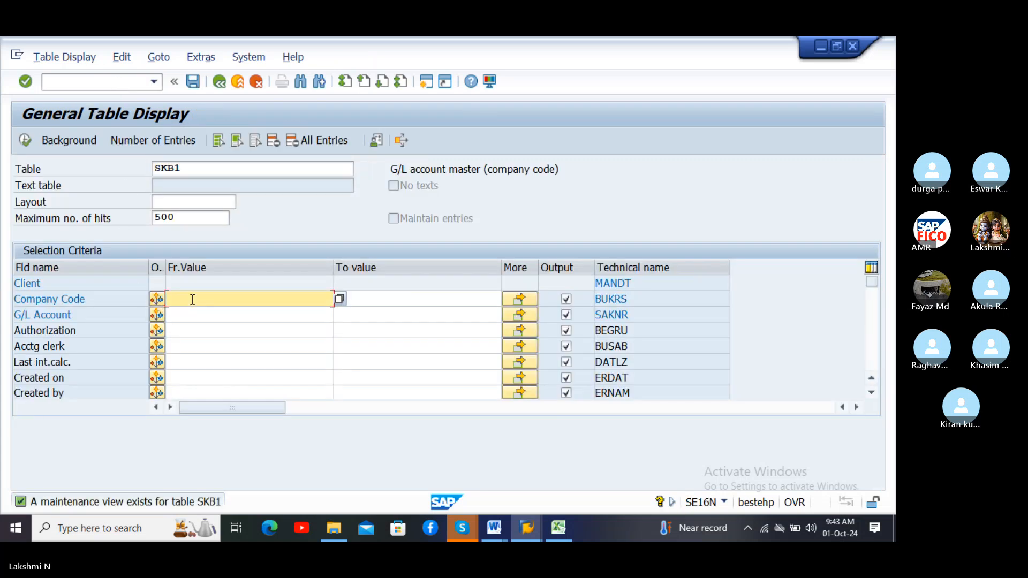
text(dlm)
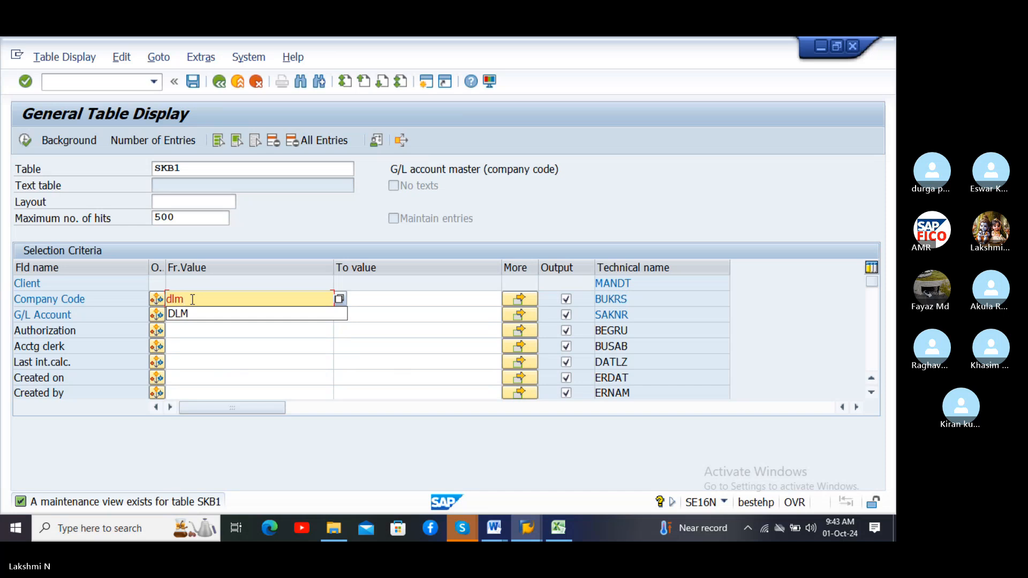
click(197, 315)
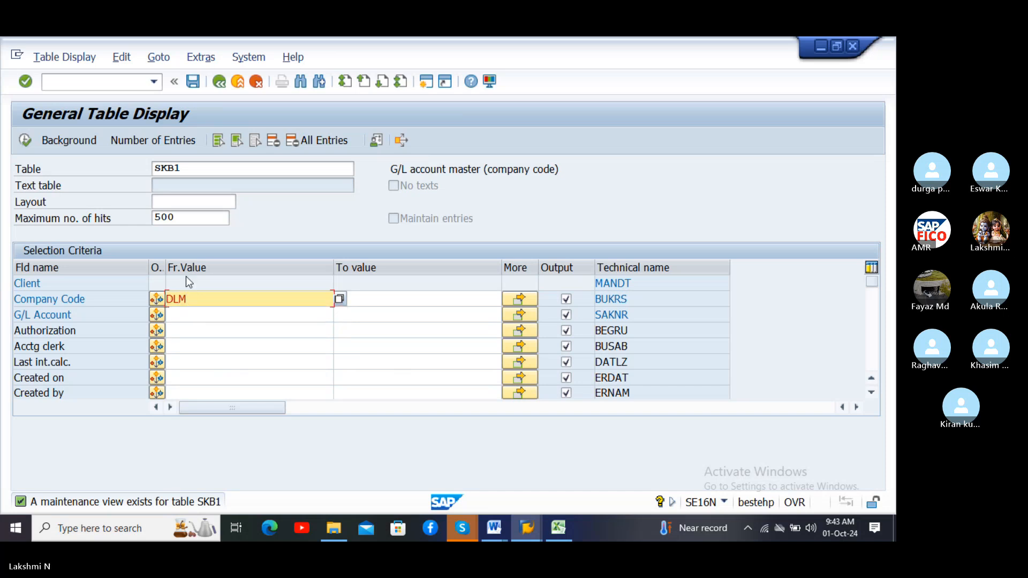
click(24, 140)
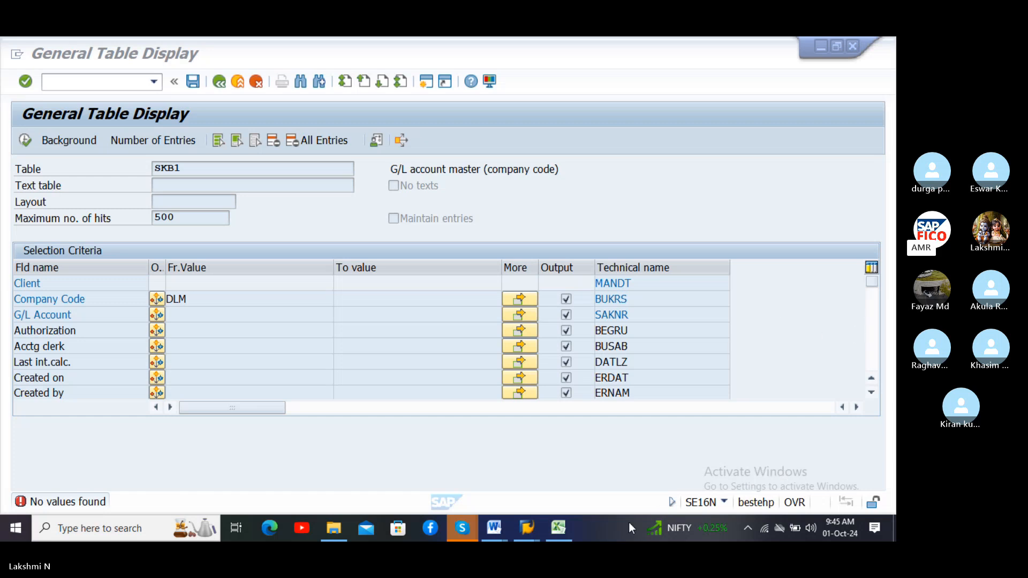
mouse_move(461, 533)
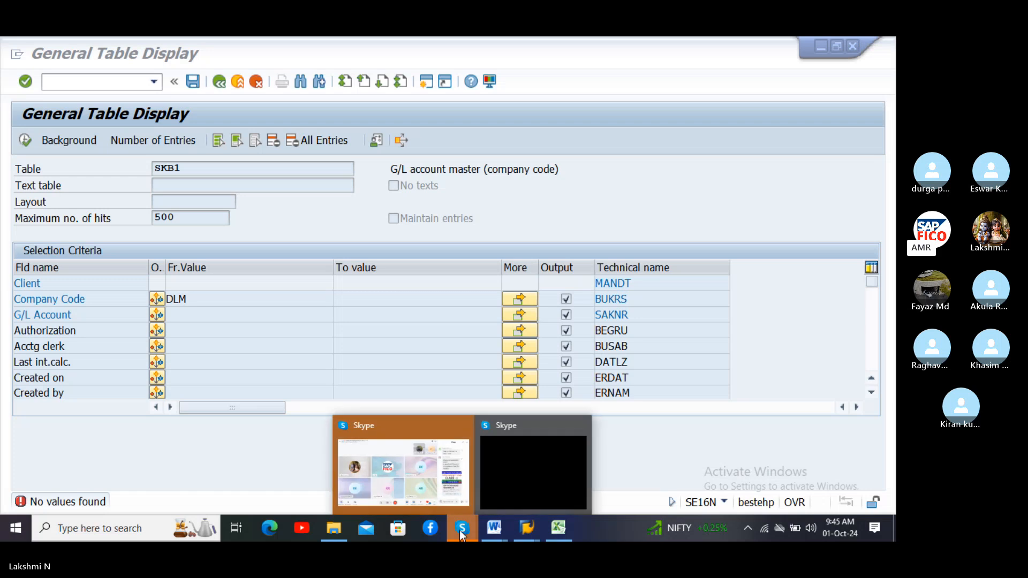
Step: Switch to Skype and save the shared Word file 01_S4Hana_Enterprise Structure from the meeting chat to the Desktop
click(432, 482)
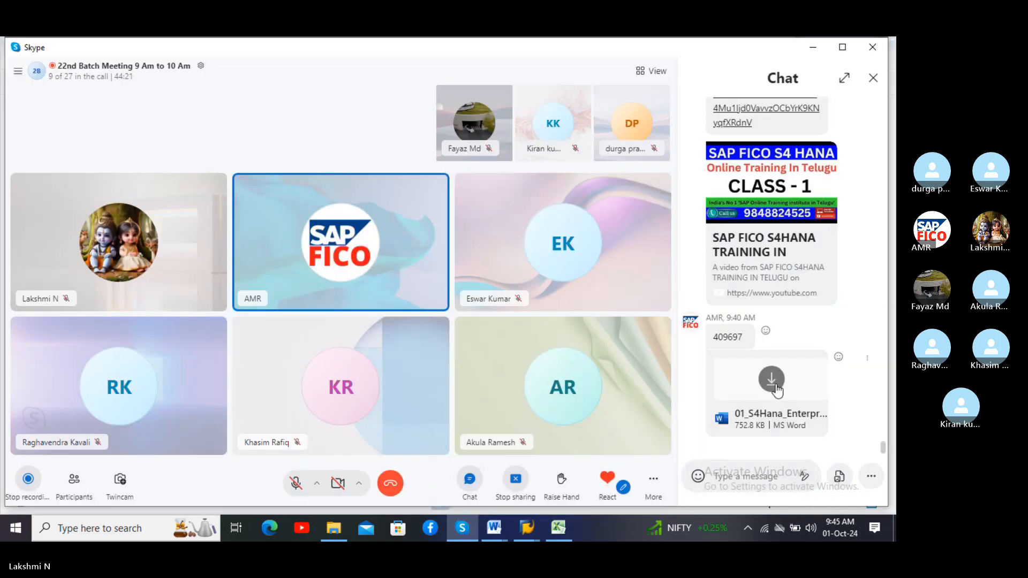
right_click(802, 384)
click(819, 415)
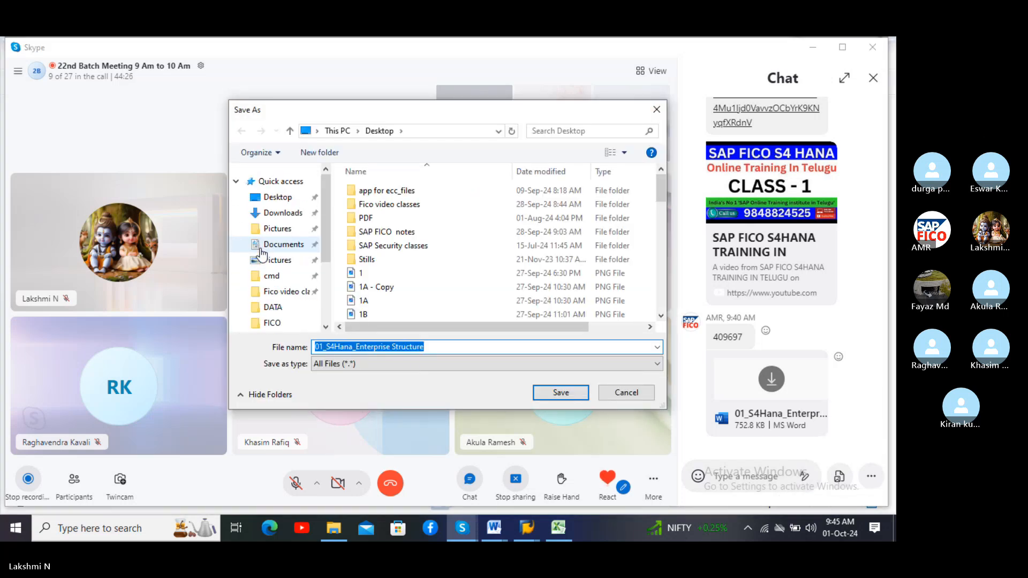
click(276, 198)
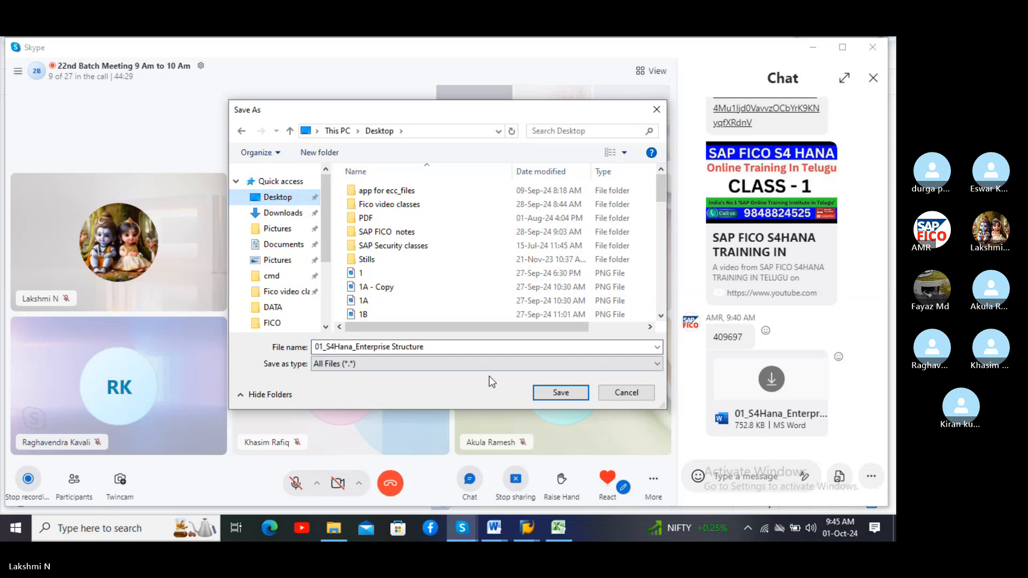
click(558, 393)
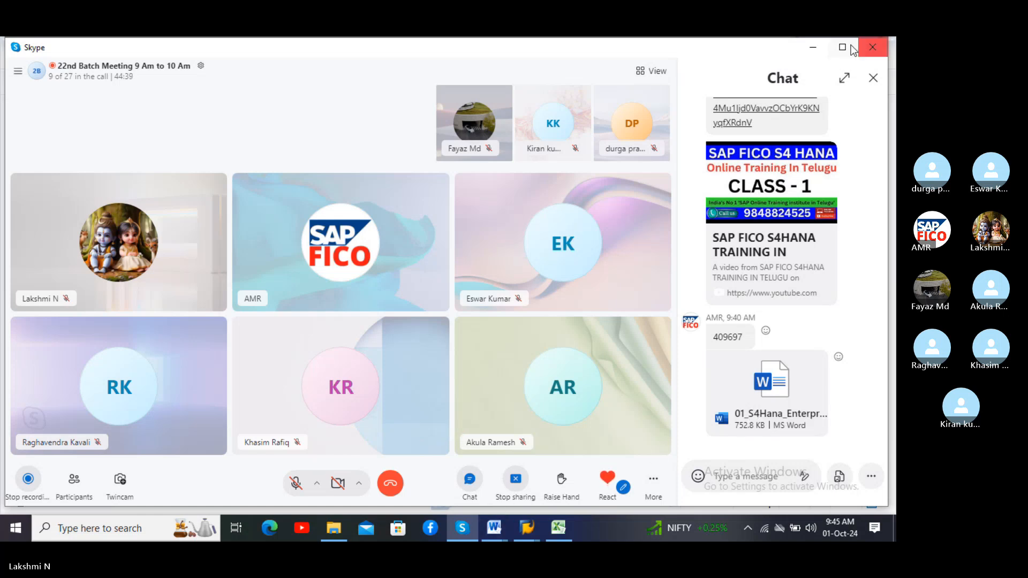
Step: Clear the Skype and SAP windows off the desktop and open the 01_S4Hana_Enterprise Structure document in Word
click(814, 46)
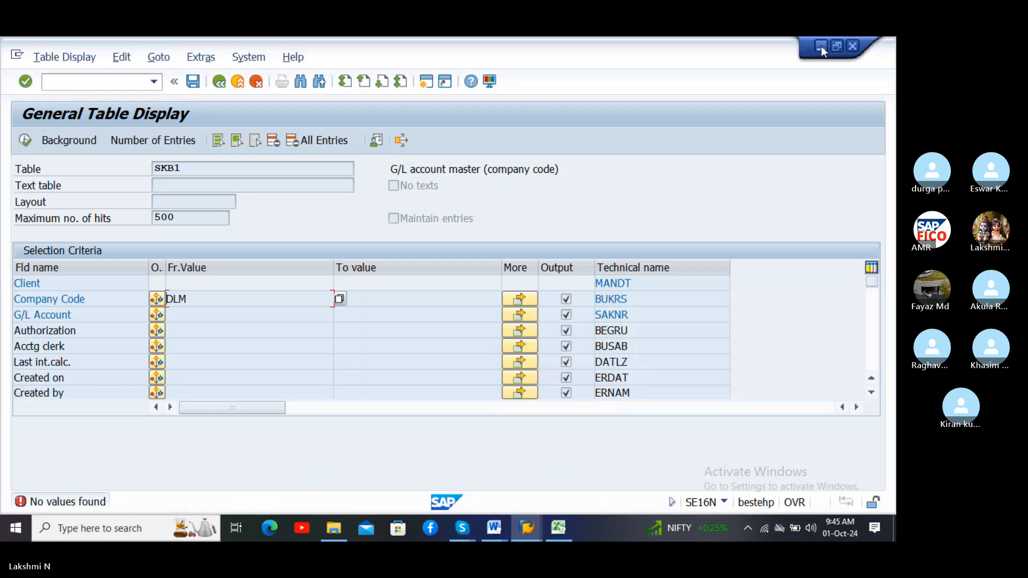
click(821, 46)
click(820, 46)
click(820, 46)
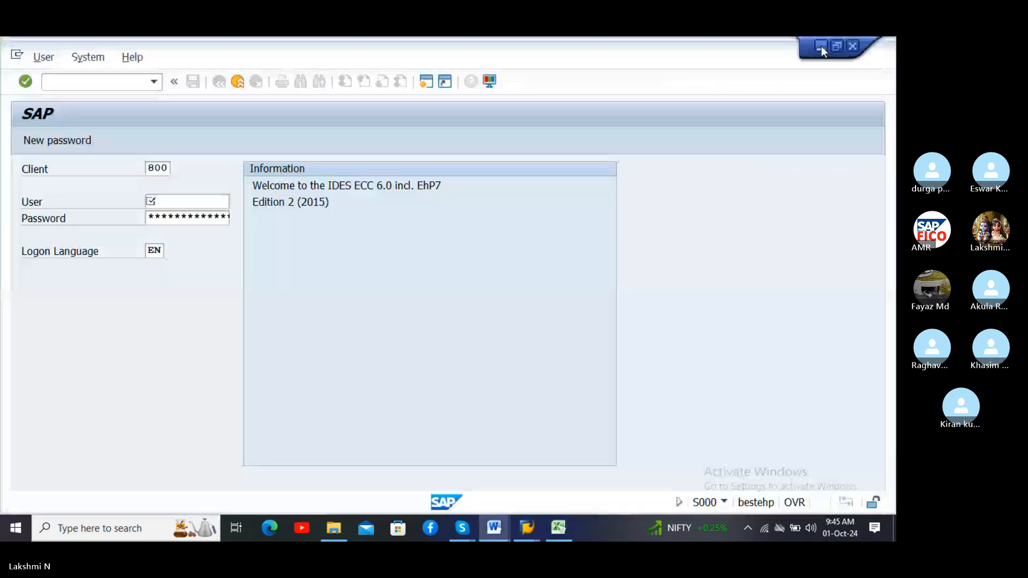
click(821, 46)
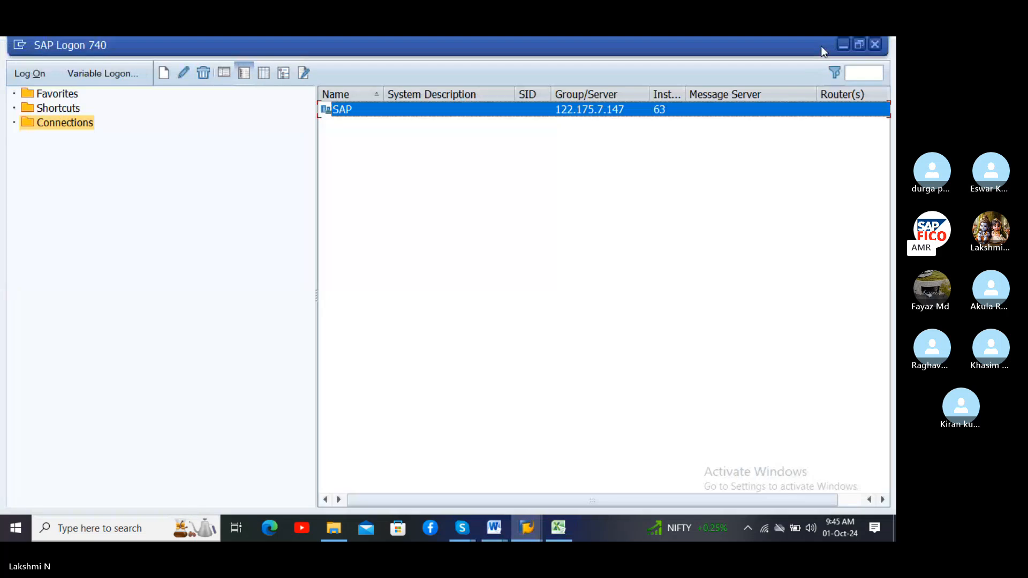
click(843, 43)
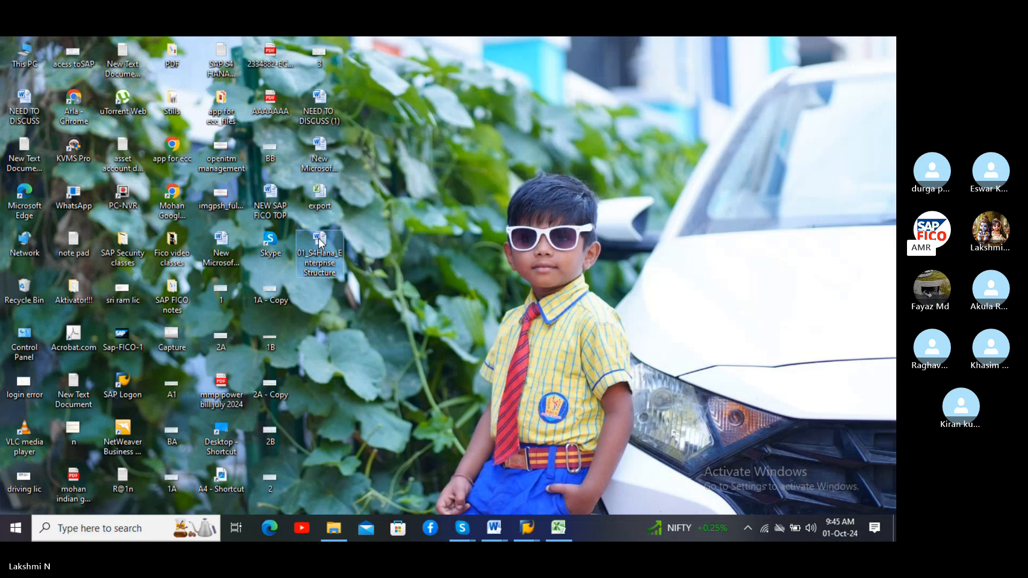
key(alt+Tab)
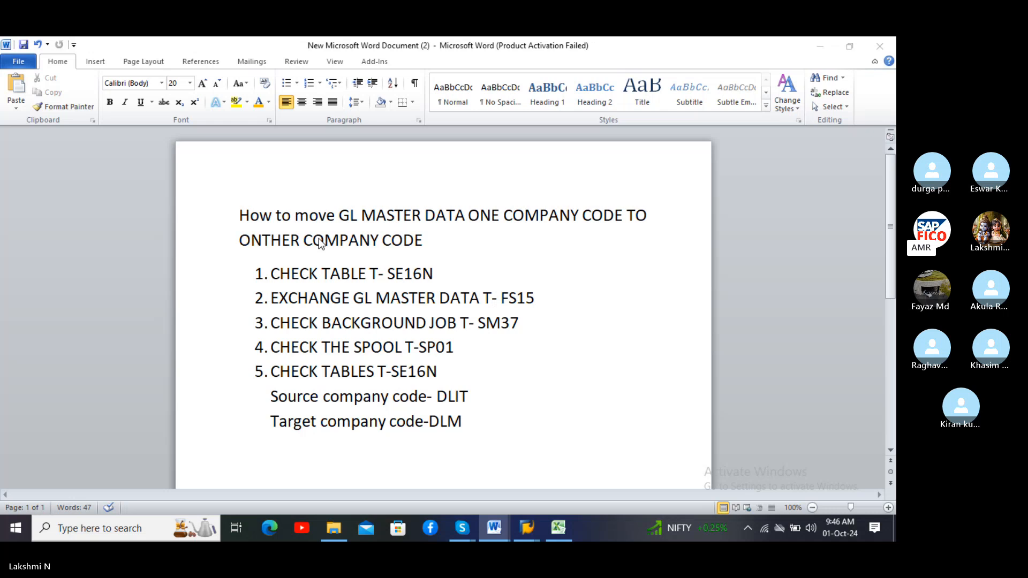
Step: Look over the section on creating a TR request with SE10, from the Transport Organizer to the request type selection
scroll(366, 270, down, 2)
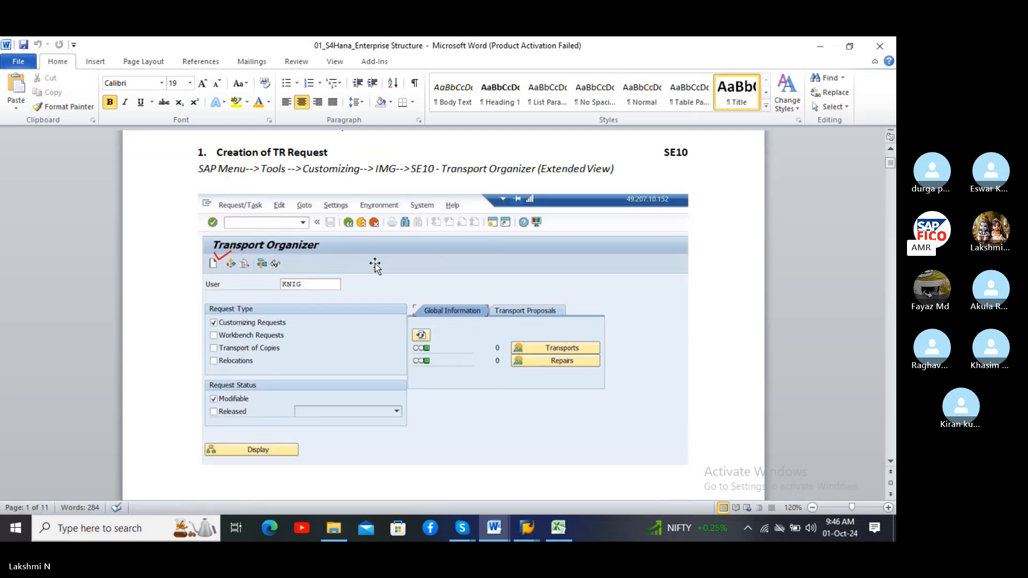
scroll(375, 263, up, 3)
scroll(374, 263, down, 1)
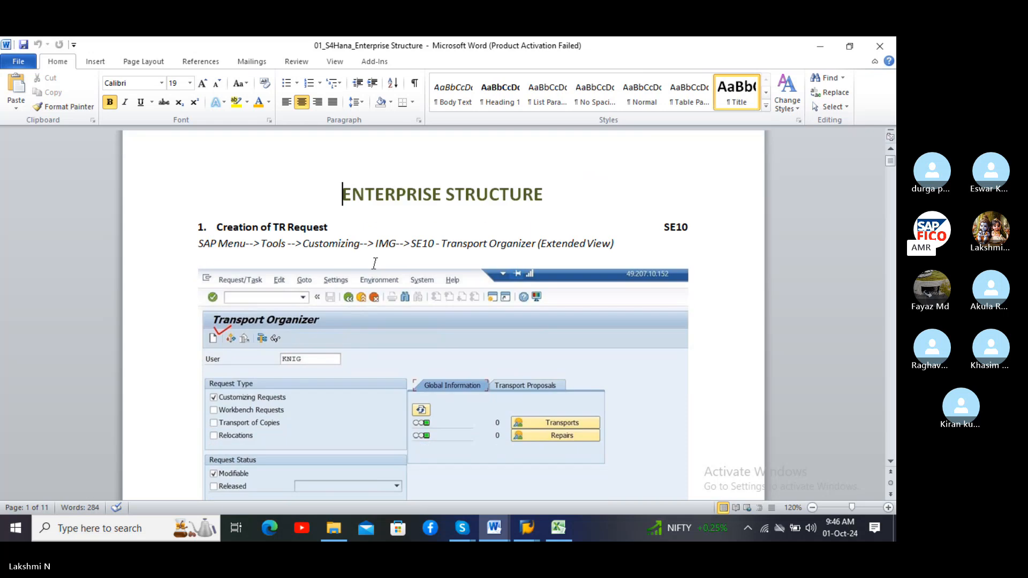
scroll(375, 263, down, 1)
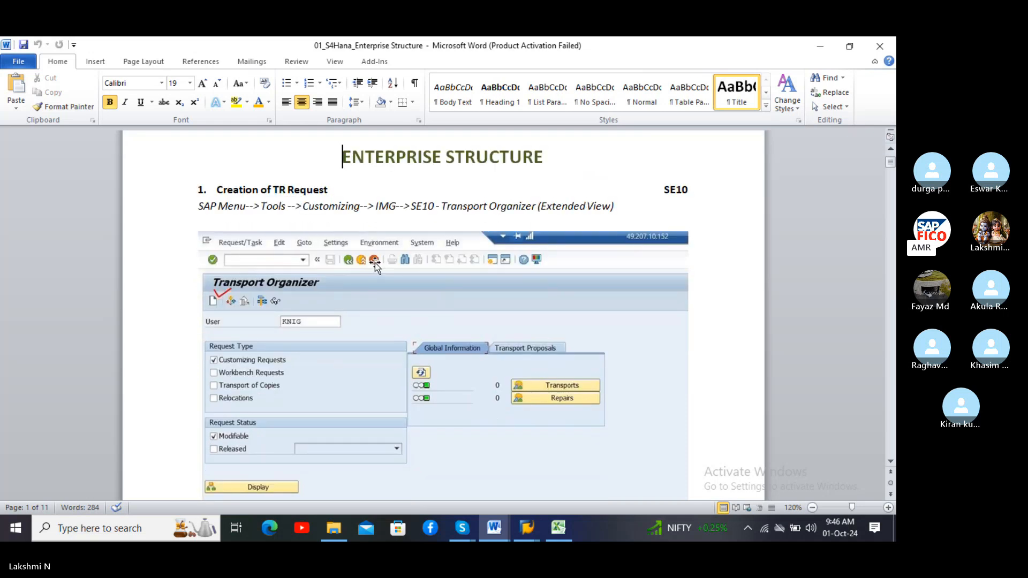
scroll(368, 262, down, 3)
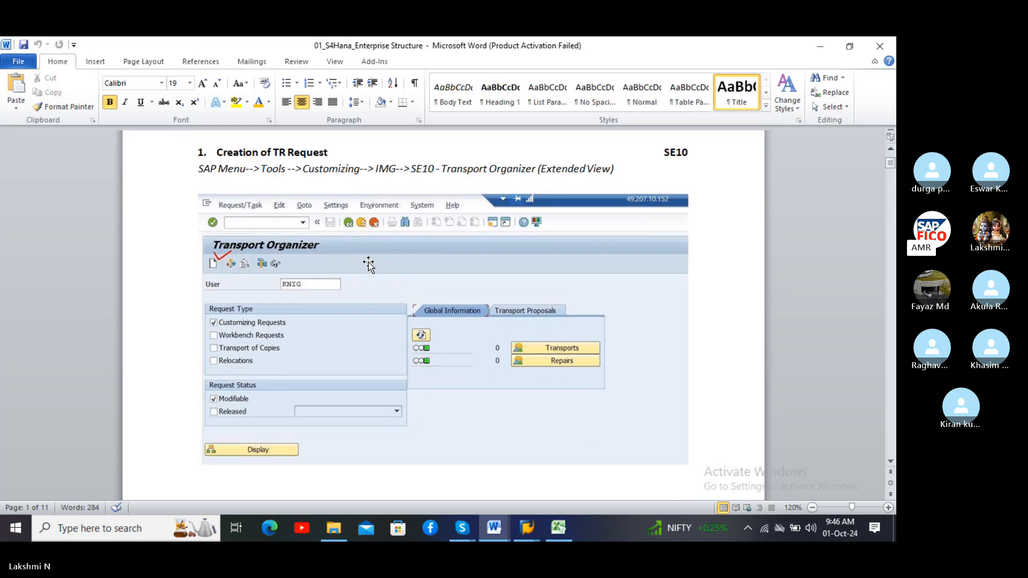
scroll(368, 265, down, 2)
scroll(368, 265, down, 4)
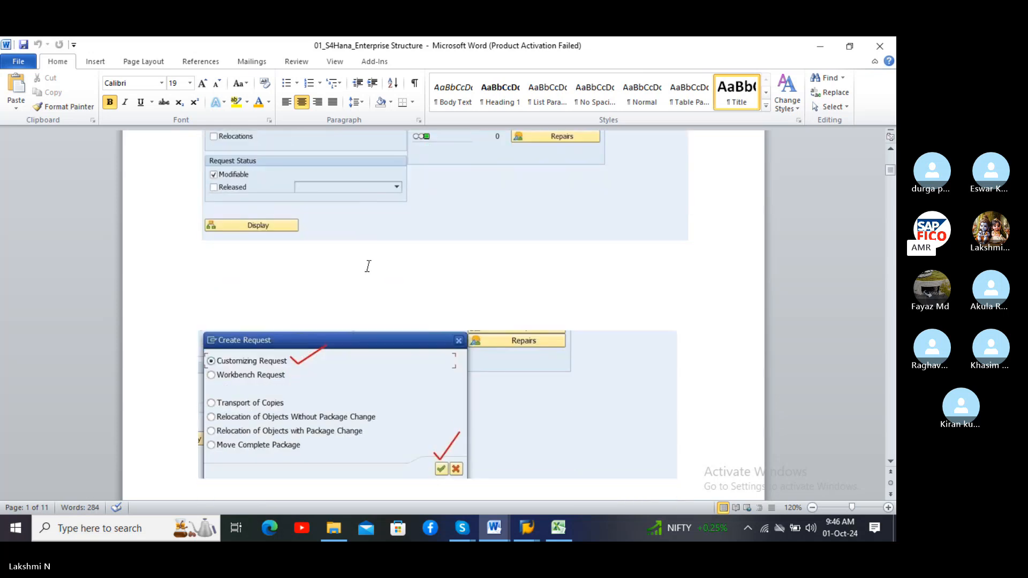
scroll(368, 266, down, 2)
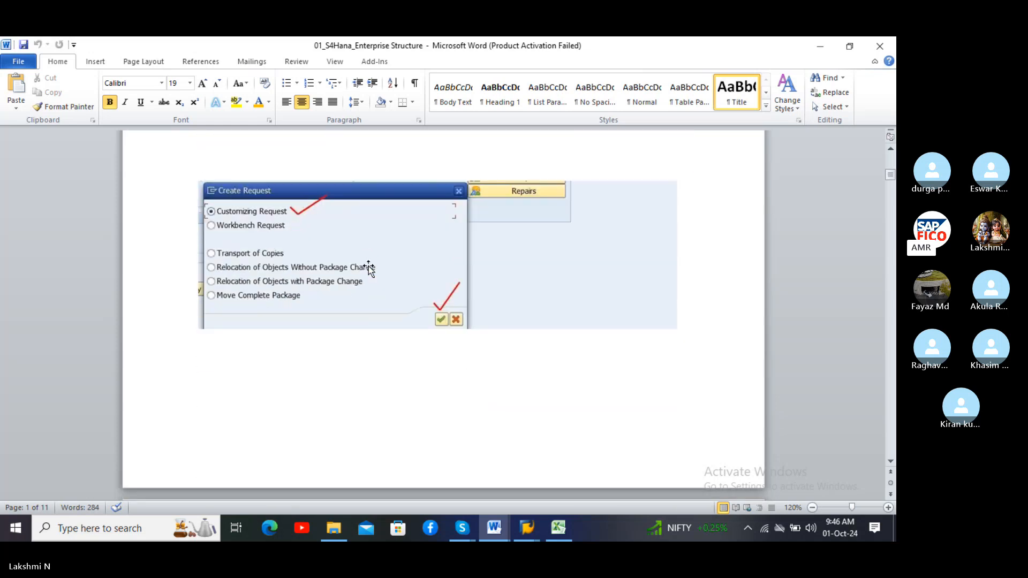
scroll(368, 266, up, 9)
scroll(368, 266, up, 2)
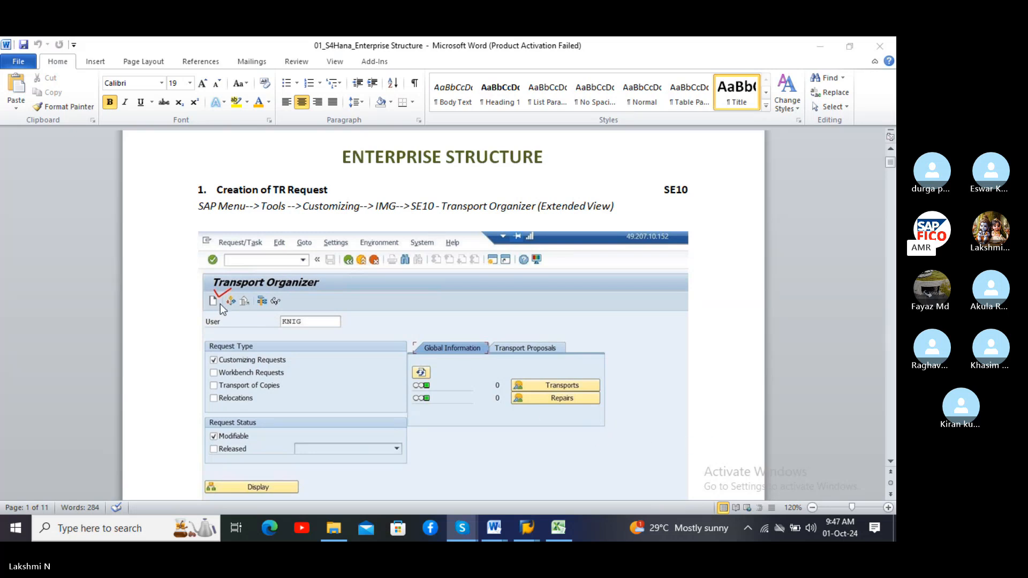
Step: Examine the TR request screenshots, from the Customizing Request choice through the short description and saving to the request display
scroll(220, 304, down, 10)
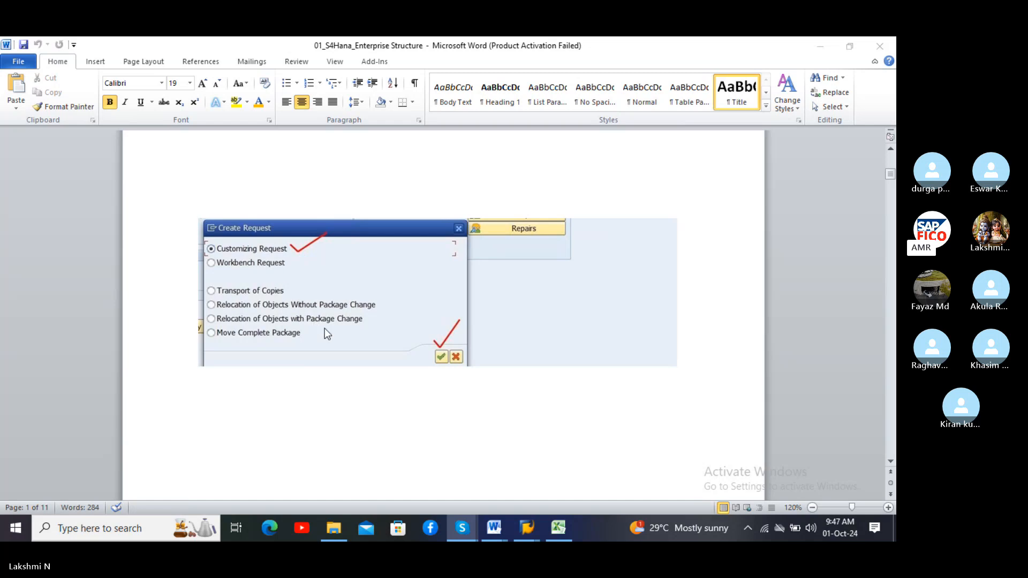
scroll(352, 346, down, 10)
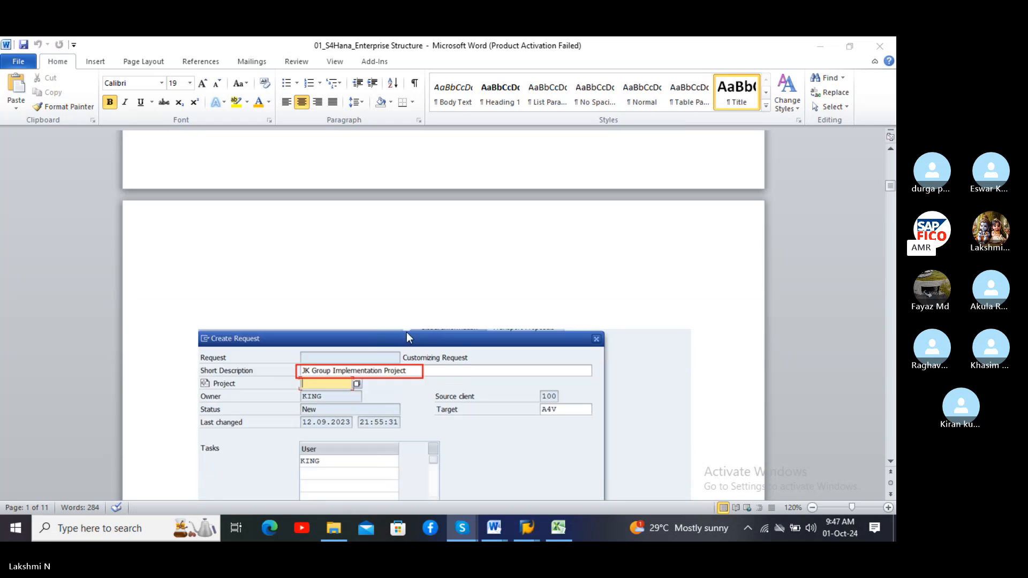
scroll(407, 336, down, 3)
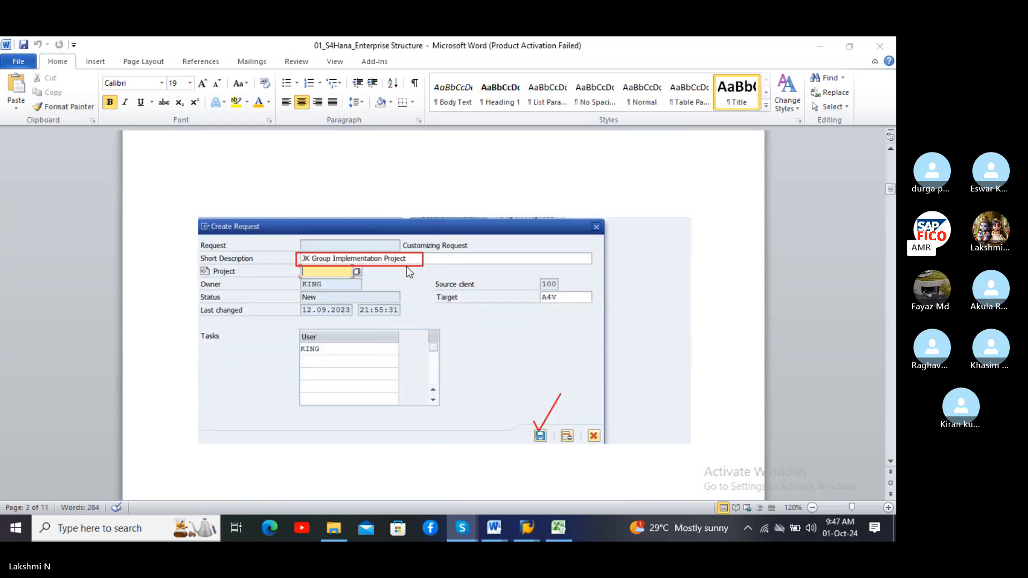
scroll(514, 431, down, 9)
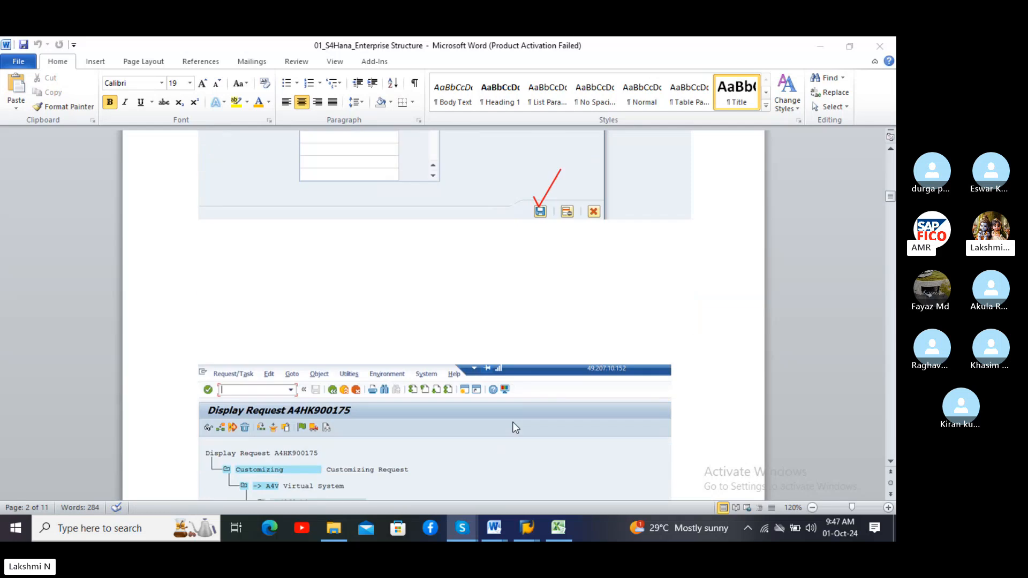
scroll(514, 429, up, 4)
scroll(558, 266, down, 6)
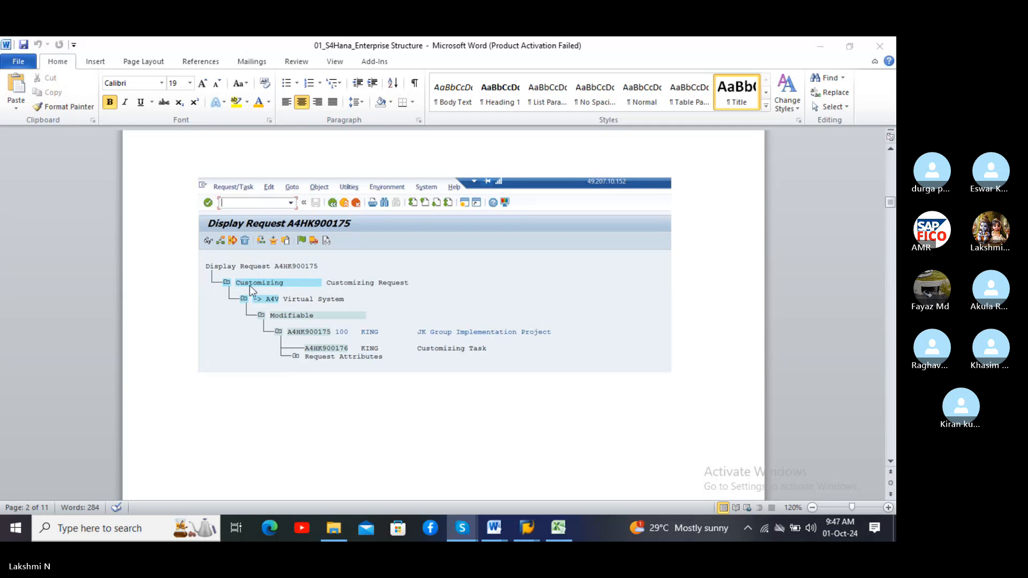
scroll(342, 357, down, 8)
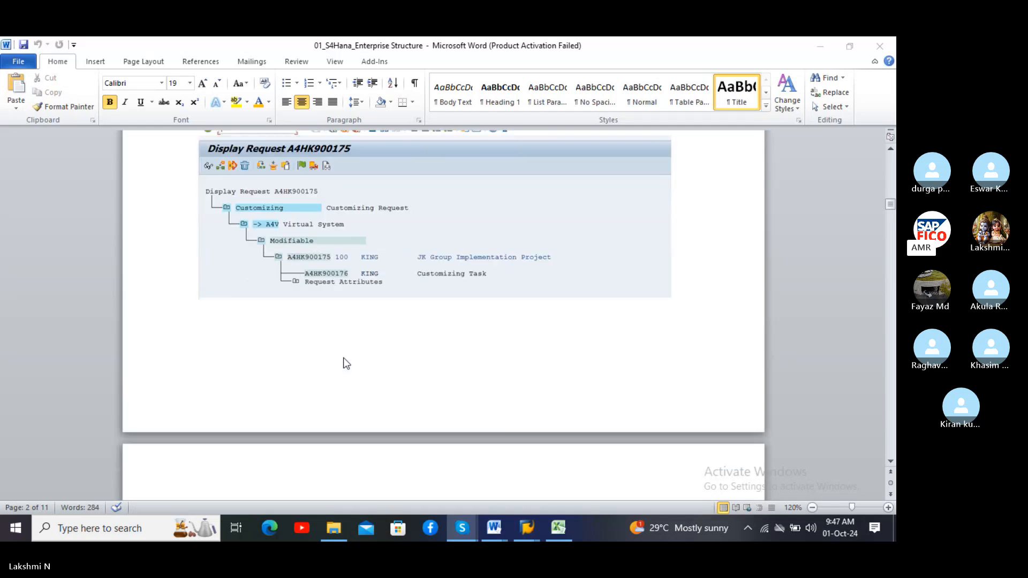
Step: Study the Define Company (OX15) path and company details, and the start of the Creation of Company Code (OX02) section
scroll(343, 362, down, 1)
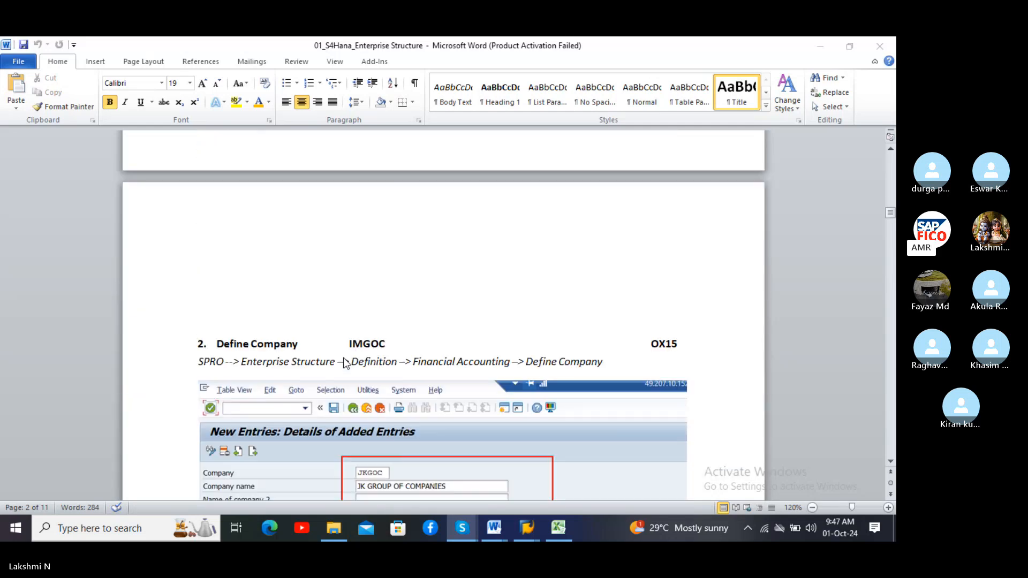
scroll(344, 361, up, 4)
scroll(343, 361, down, 6)
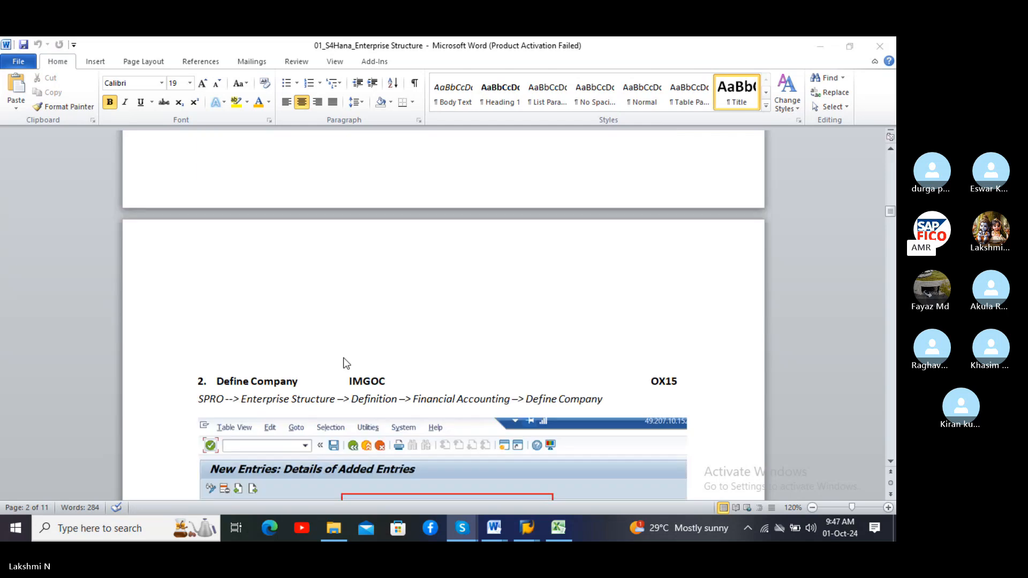
scroll(345, 363, down, 2)
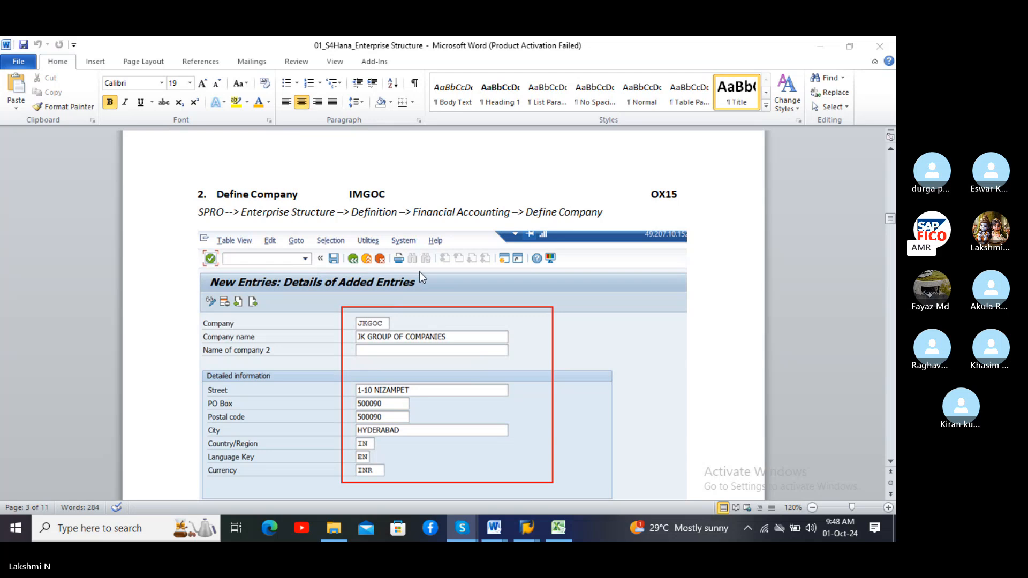
scroll(426, 275, down, 3)
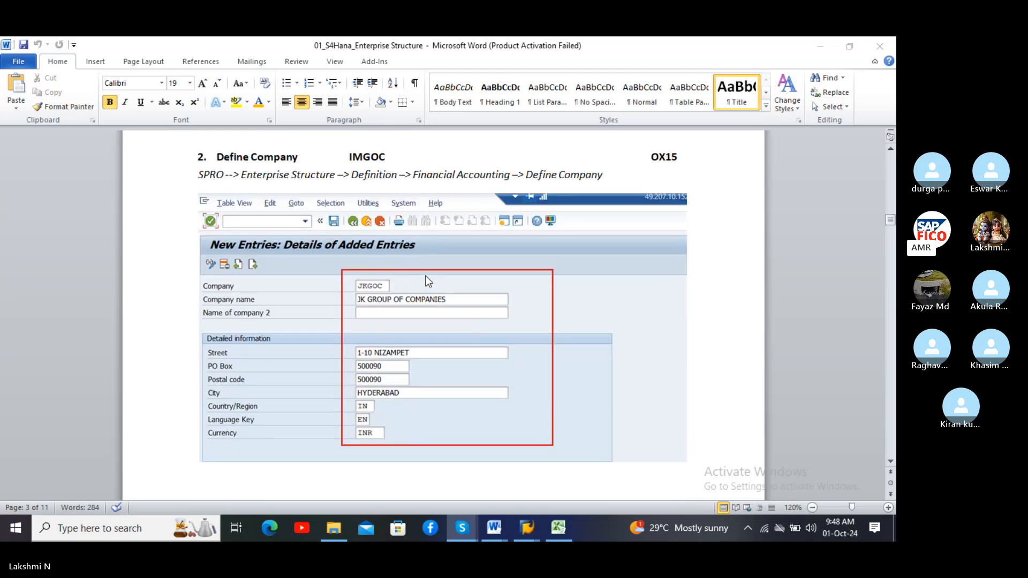
scroll(371, 263, up, 2)
scroll(394, 341, down, 8)
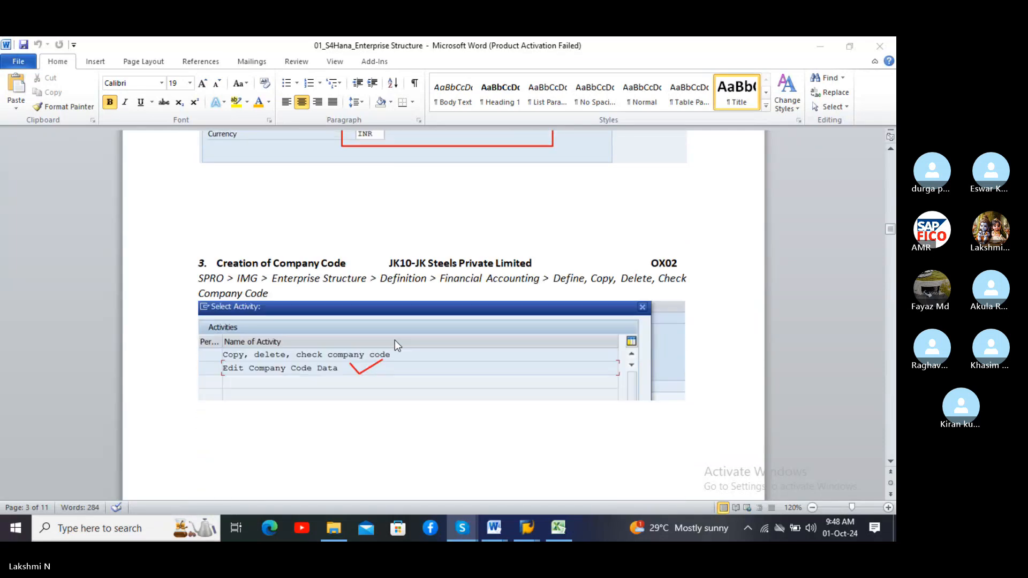
scroll(376, 379, up, 5)
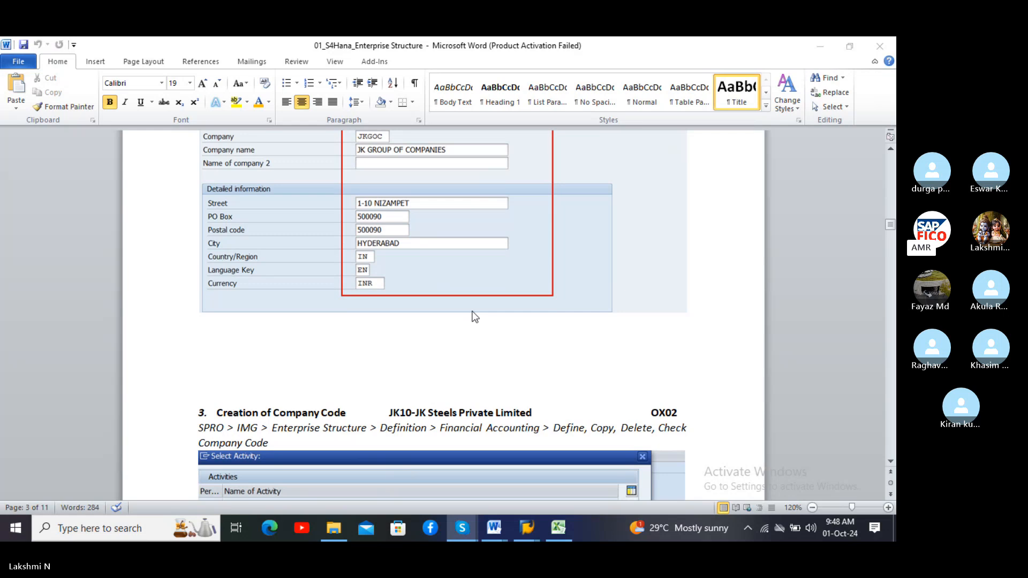
scroll(474, 317, up, 3)
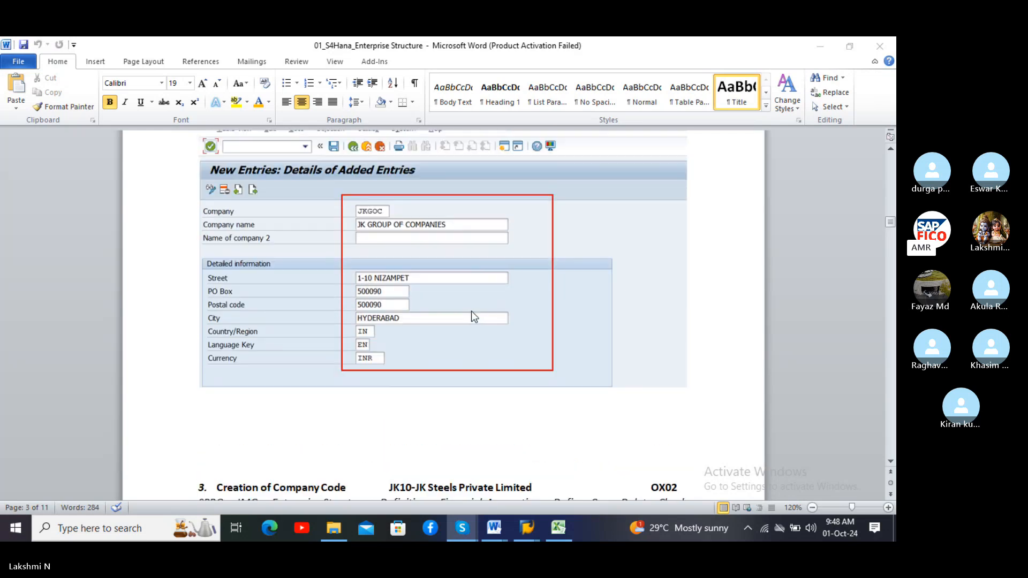
scroll(474, 317, down, 8)
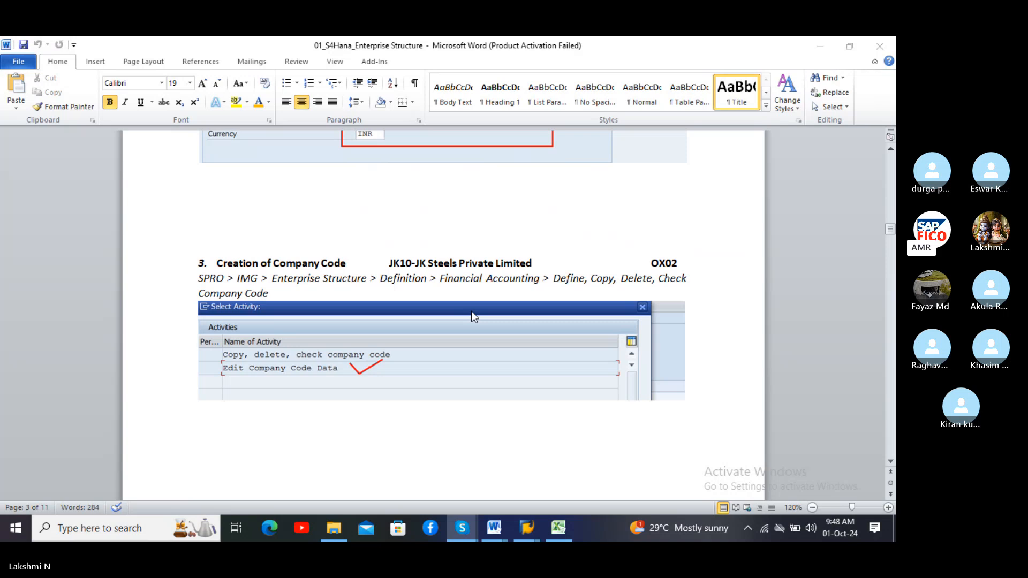
scroll(472, 316, up, 5)
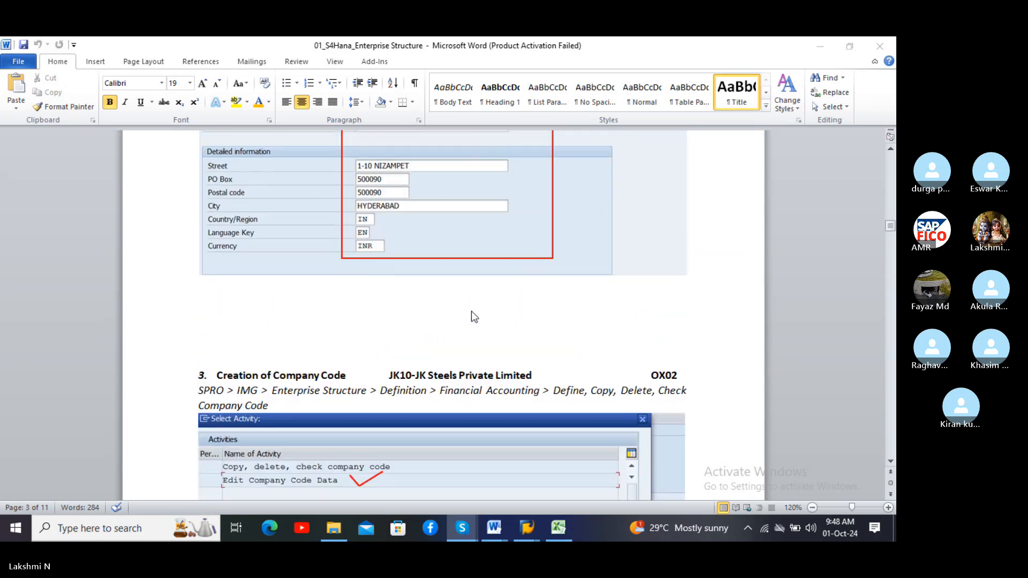
Step: Add the note "save" below the company details screenshot in the Define Company section
click(348, 297)
right_click(348, 298)
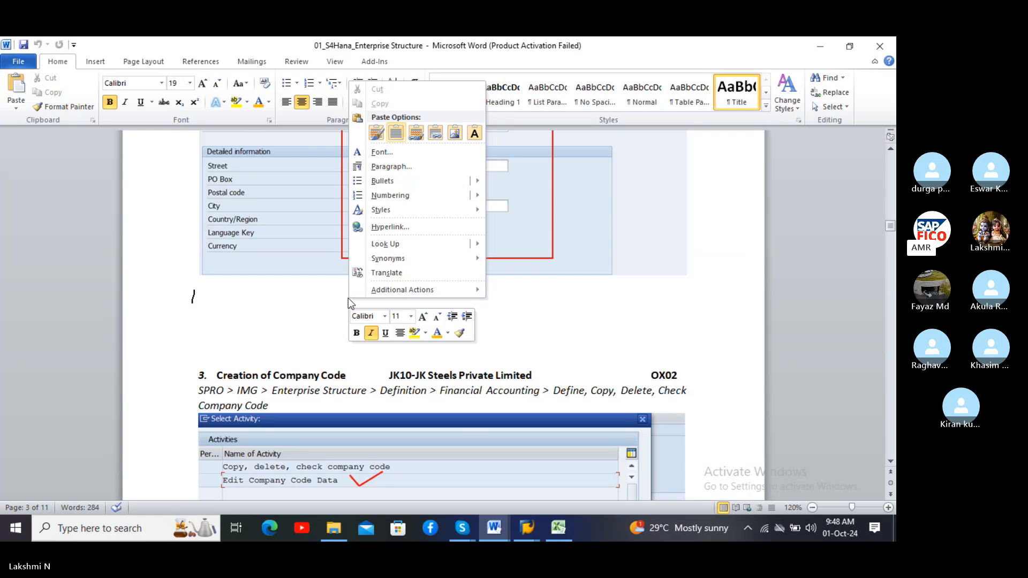
mouse_move(348, 296)
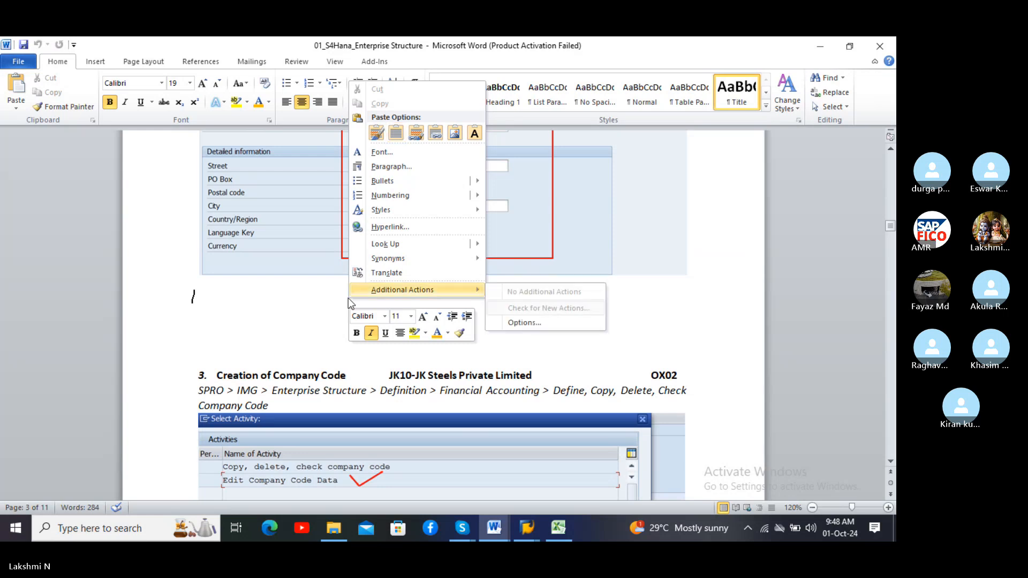
click(290, 317)
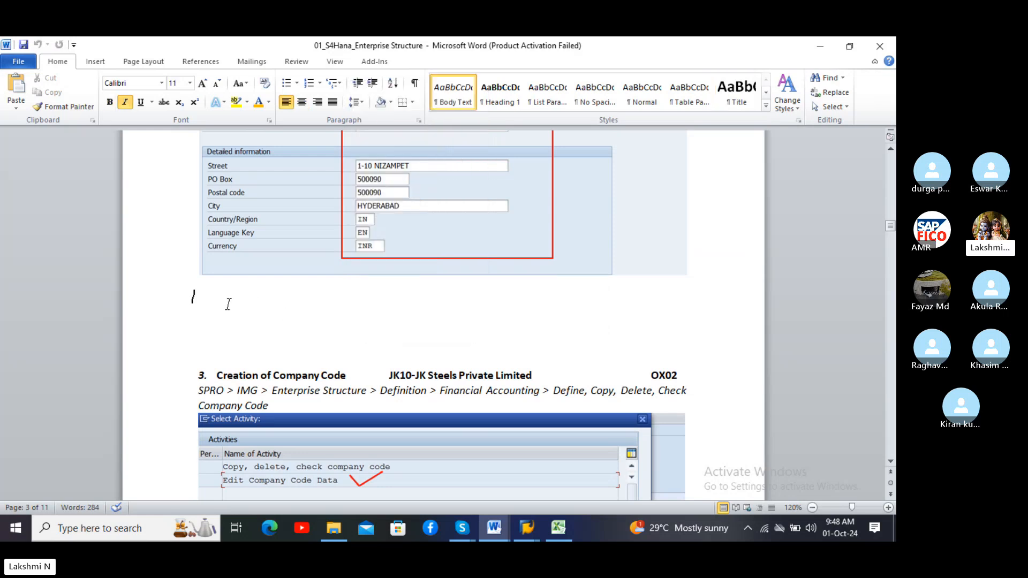
text(sav)
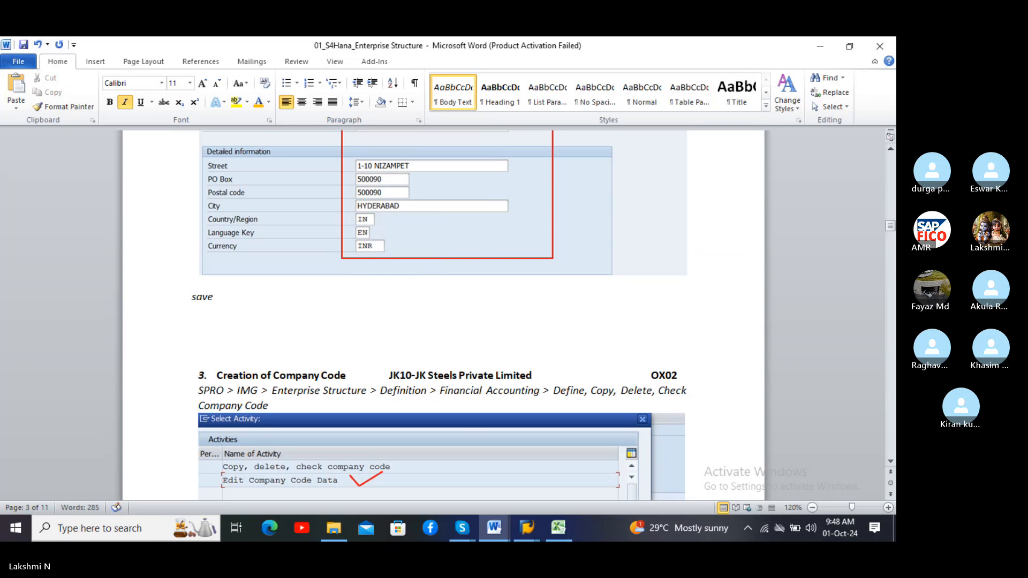
Step: Finish the "save" note and indent it slightly beneath the company details screenshot
text(e)
click(189, 295)
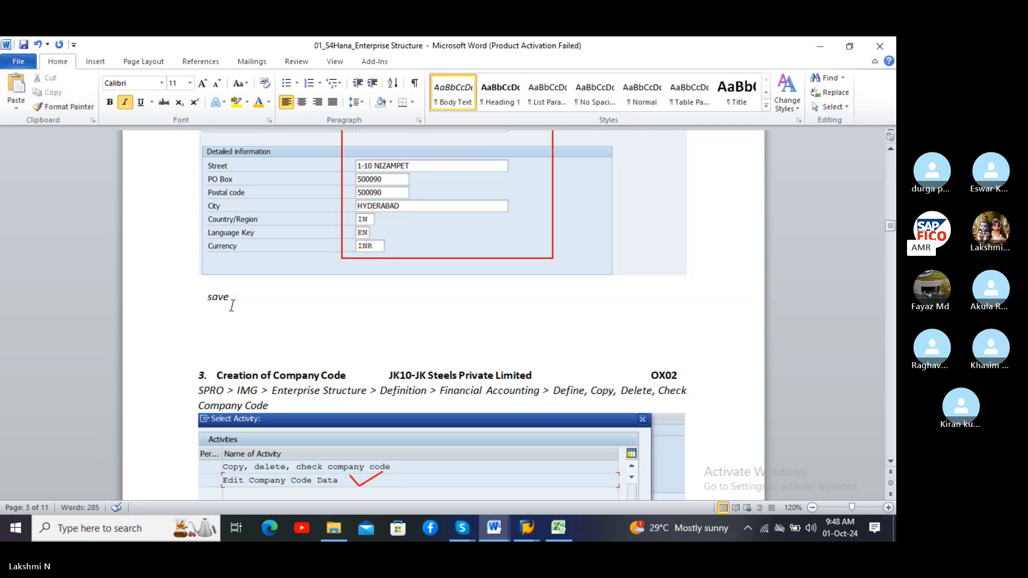
Step: Look through the Creation of Company Code section for JK10-JK Steels Private Limited, from the activity selection to the address details
scroll(286, 313, down, 3)
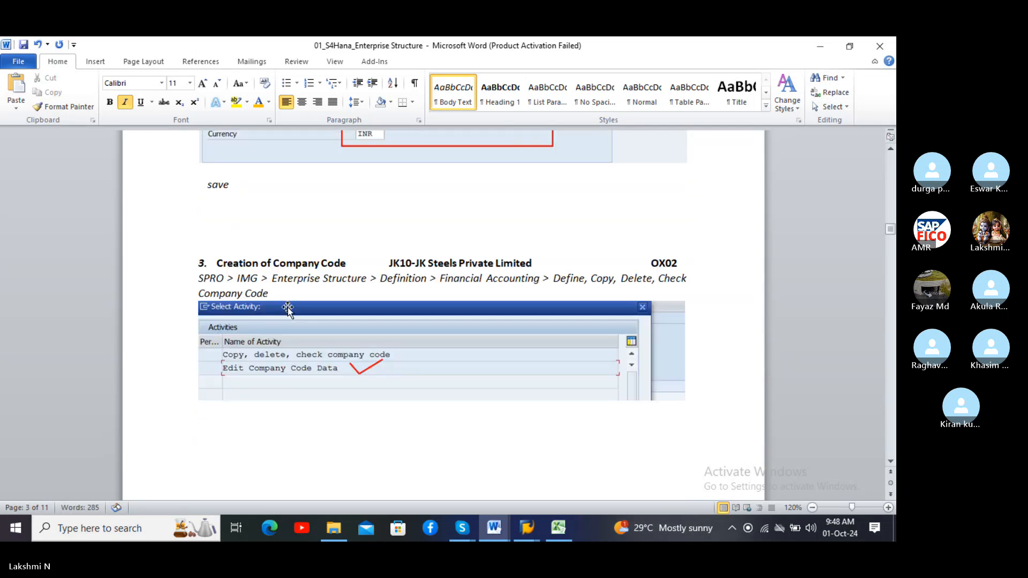
scroll(288, 305, down, 1)
scroll(288, 305, down, 2)
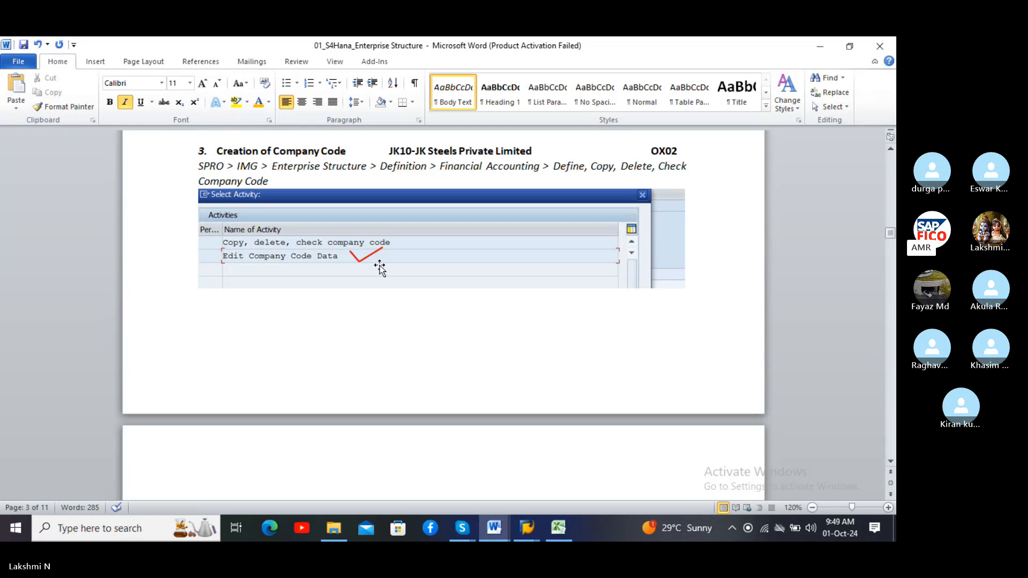
scroll(379, 268, down, 8)
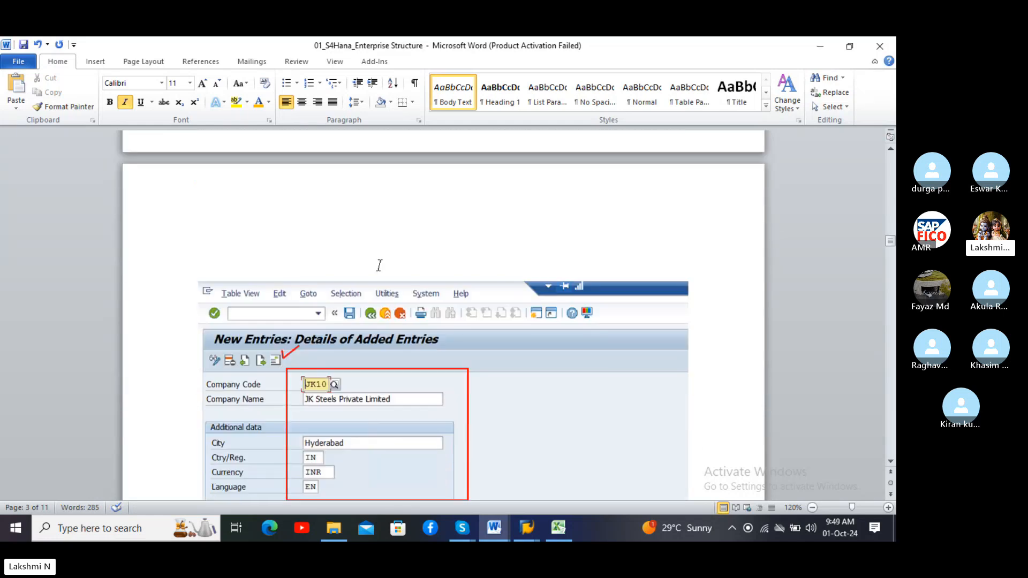
scroll(378, 265, down, 2)
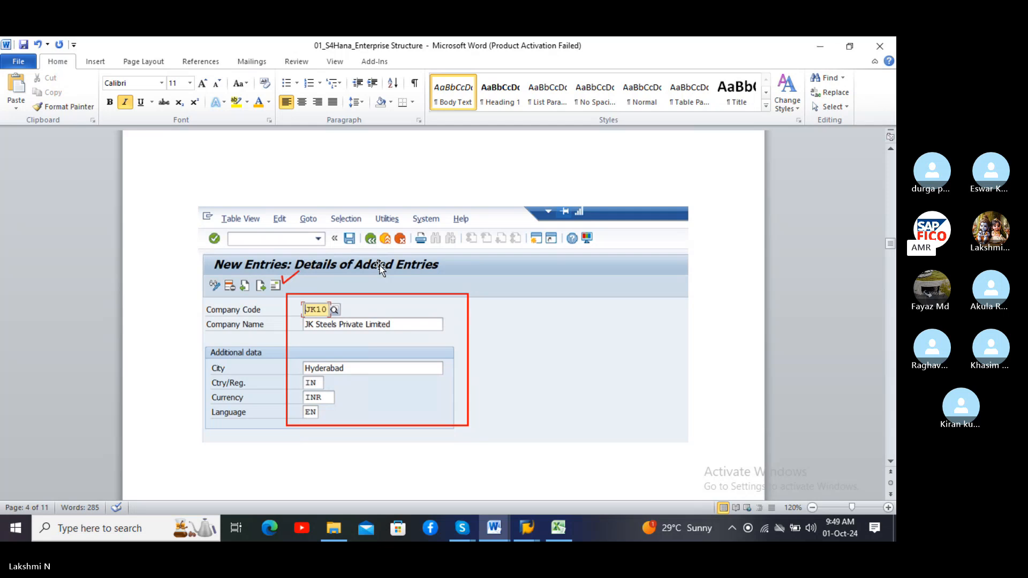
scroll(379, 266, down, 1)
scroll(380, 266, down, 1)
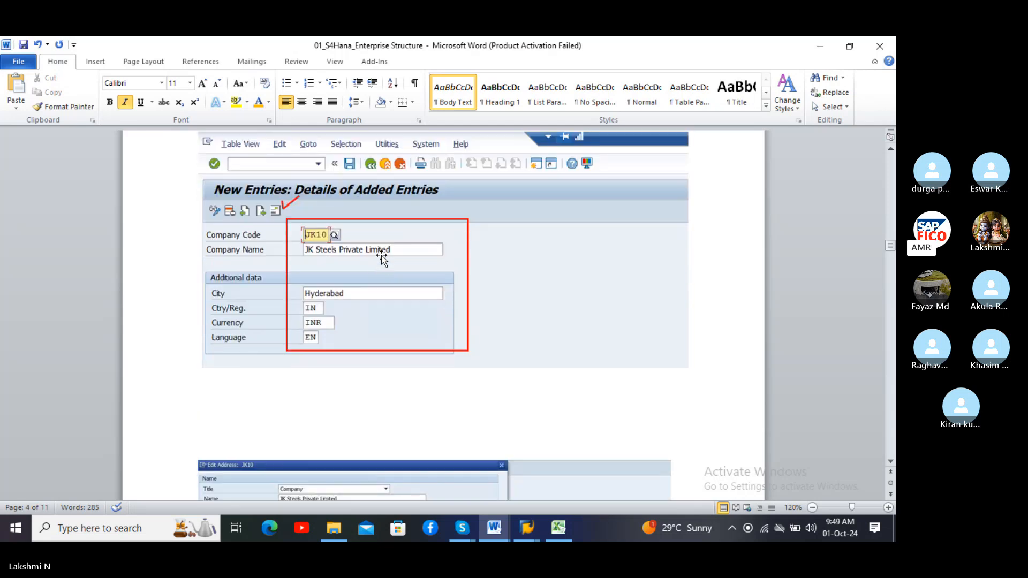
scroll(381, 255, down, 13)
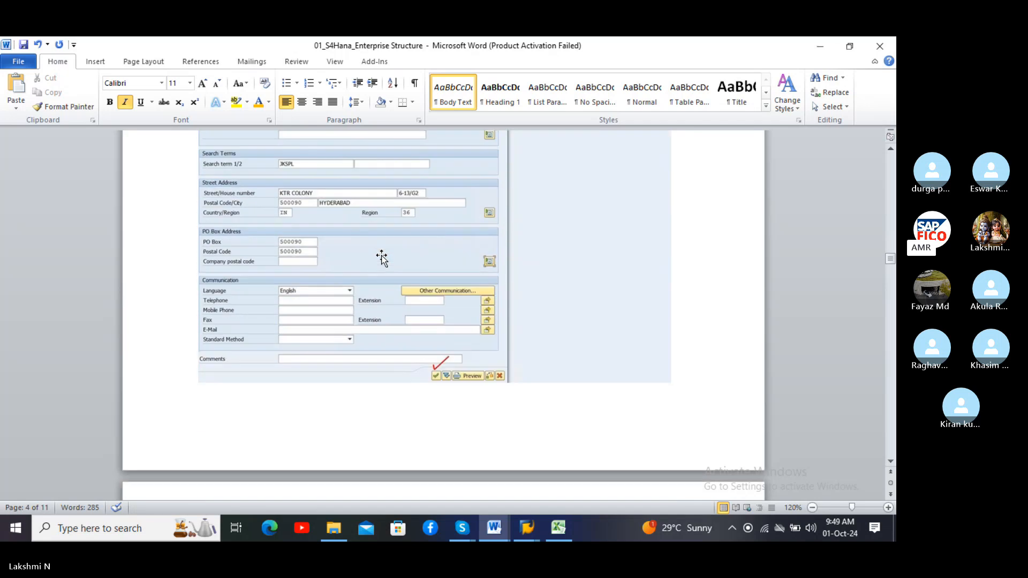
scroll(382, 255, down, 5)
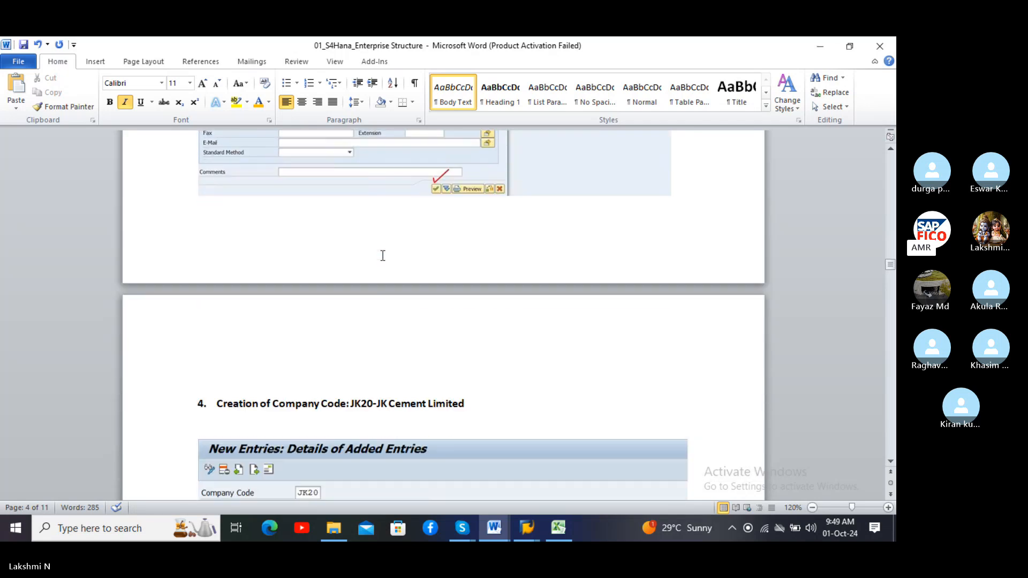
Step: Examine the New Entries screenshot for company code JK20-JK Cement Limited, including its city, country, currency and language
scroll(383, 256, down, 6)
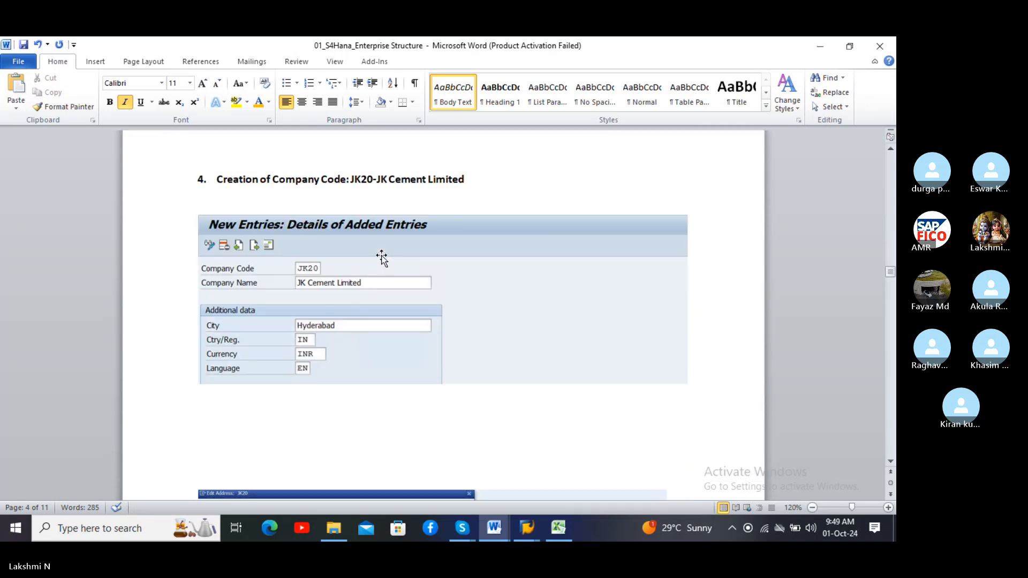
scroll(381, 256, down, 2)
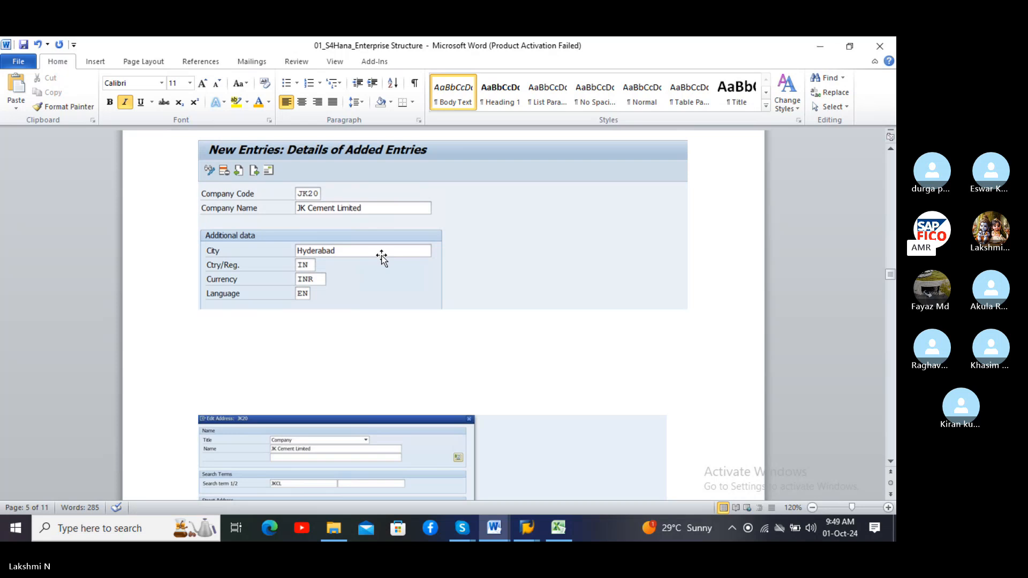
scroll(381, 256, up, 4)
scroll(383, 256, up, 1)
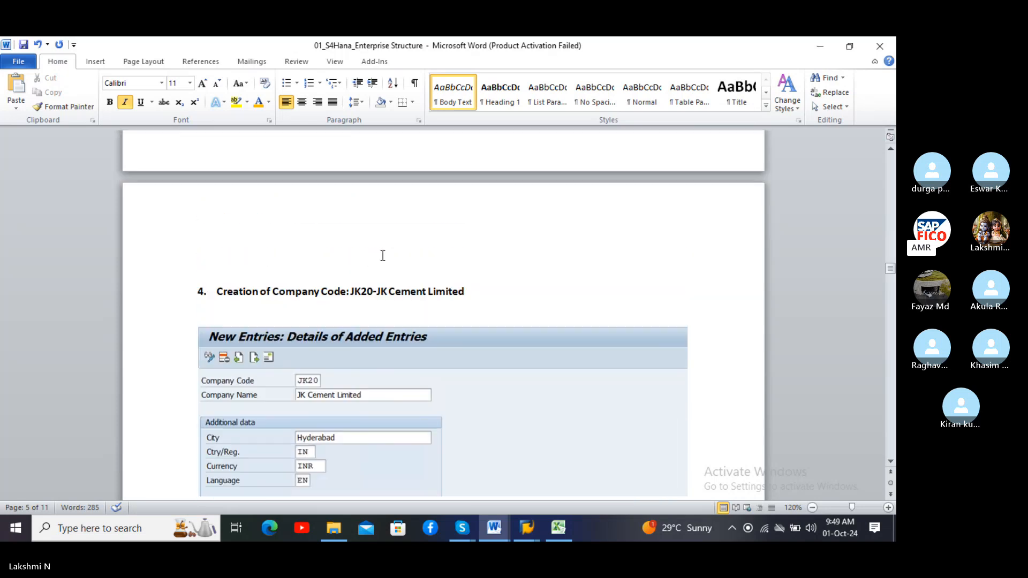
scroll(382, 255, up, 3)
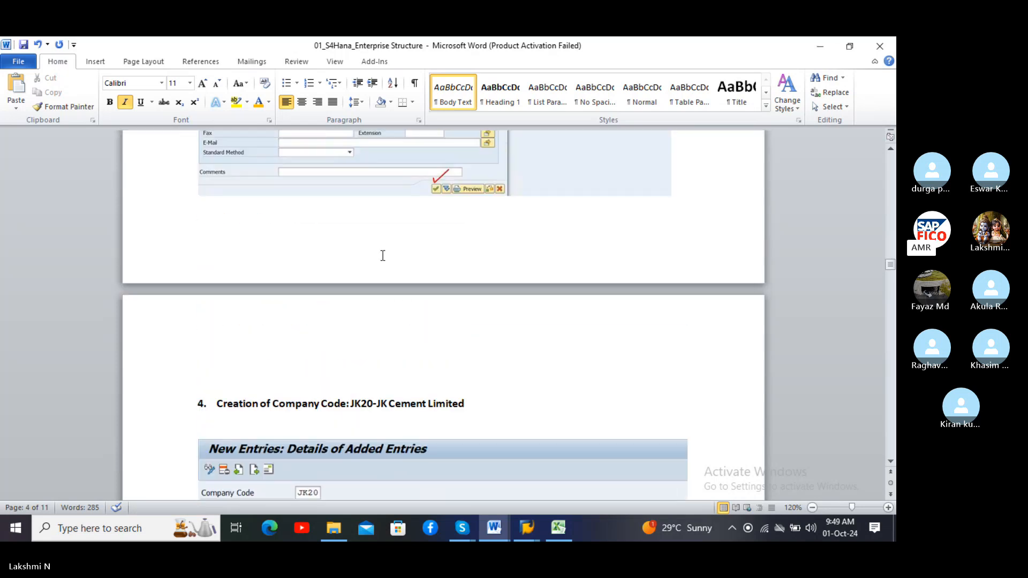
scroll(383, 255, down, 5)
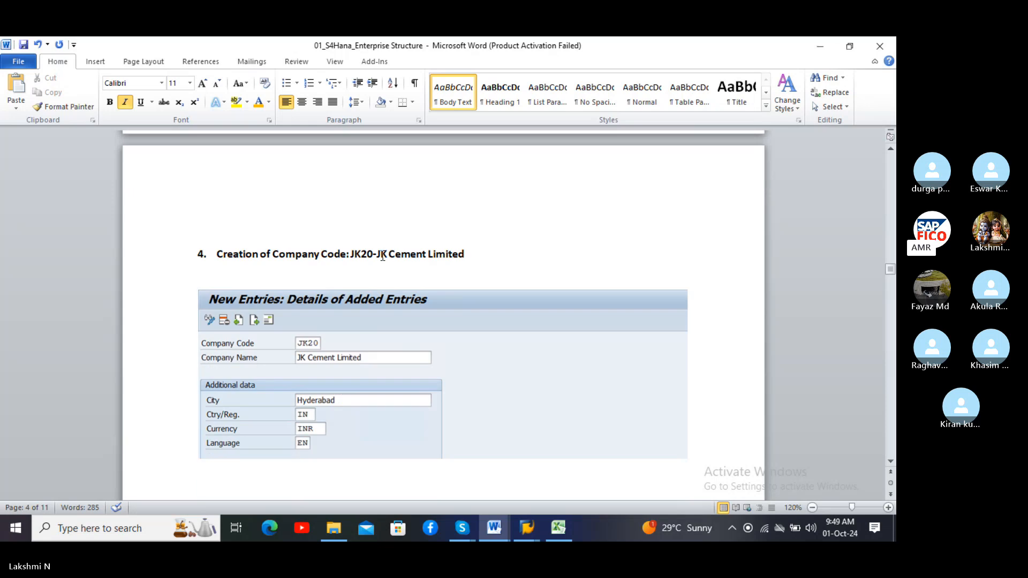
scroll(382, 258, down, 1)
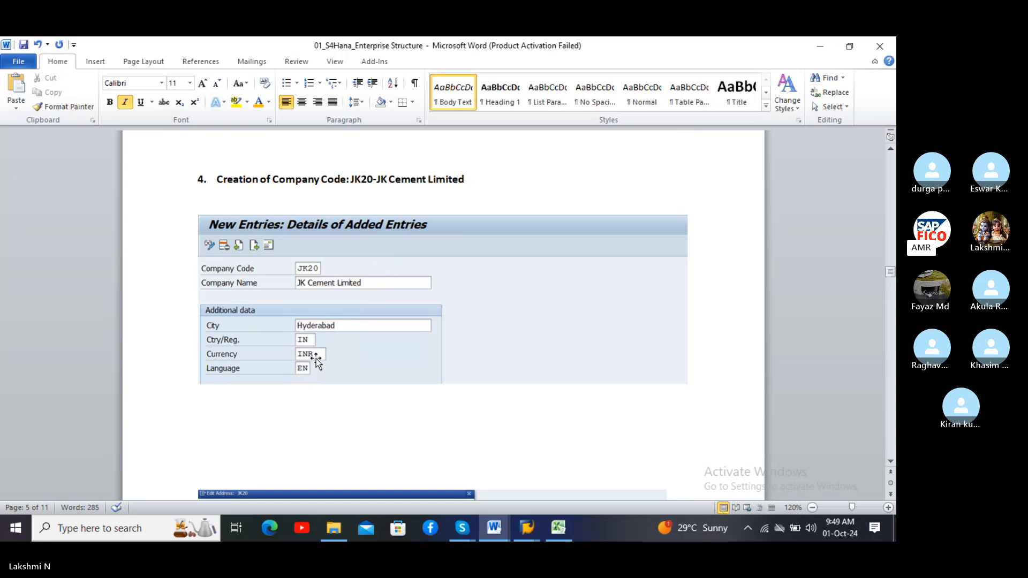
scroll(316, 359, down, 1)
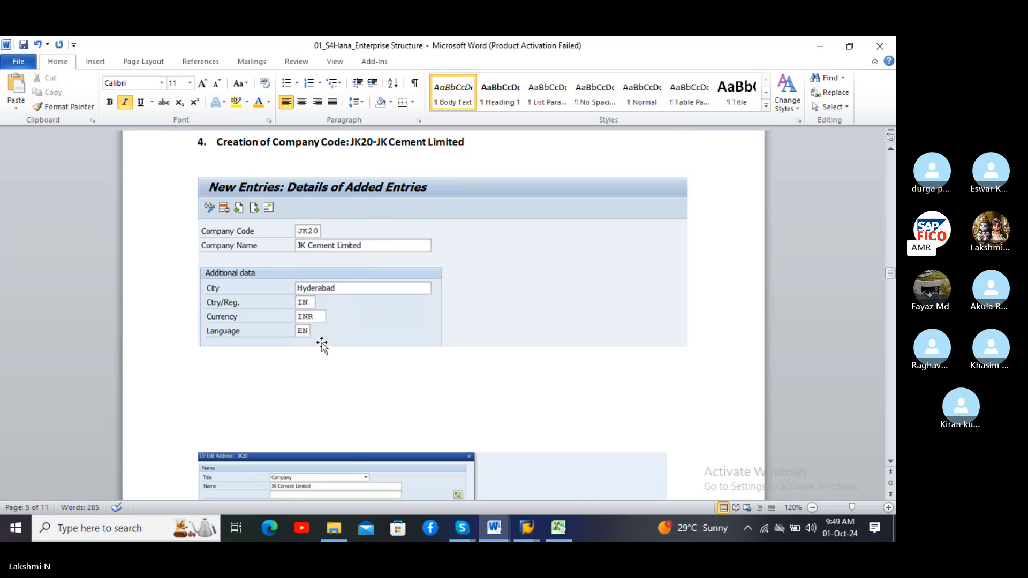
scroll(322, 343, down, 1)
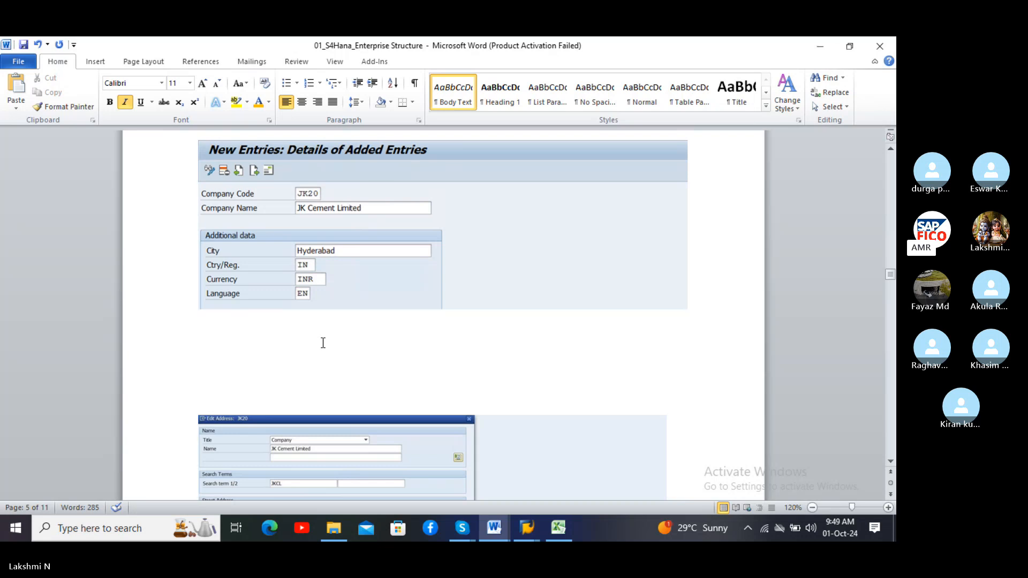
scroll(323, 342, up, 2)
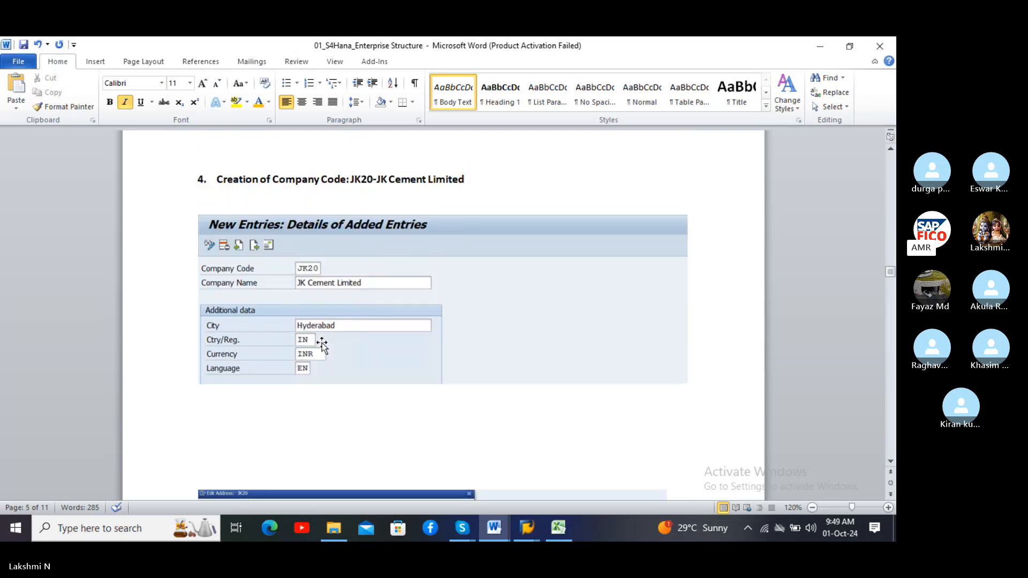
scroll(322, 343, down, 1)
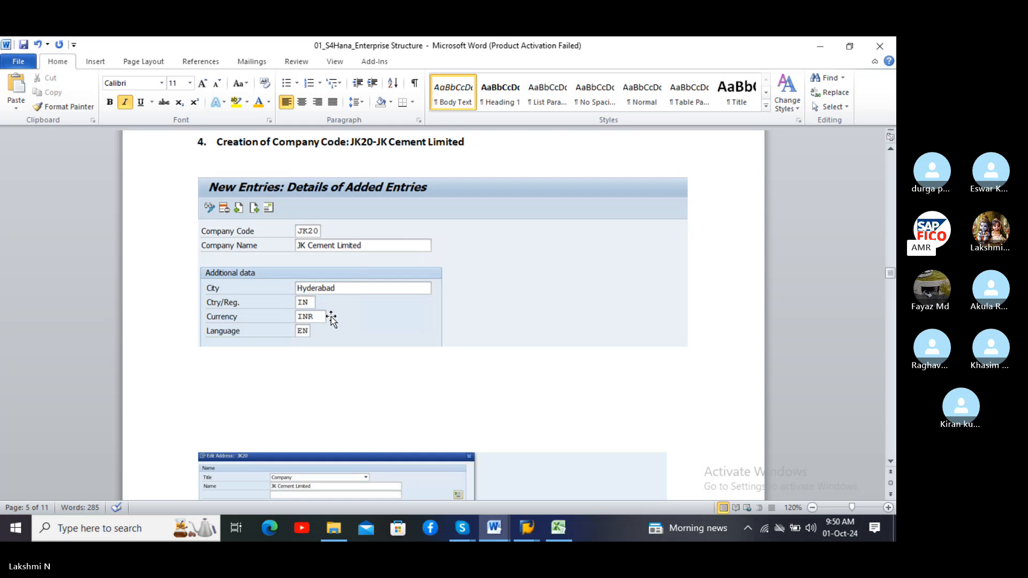
scroll(330, 316, down, 1)
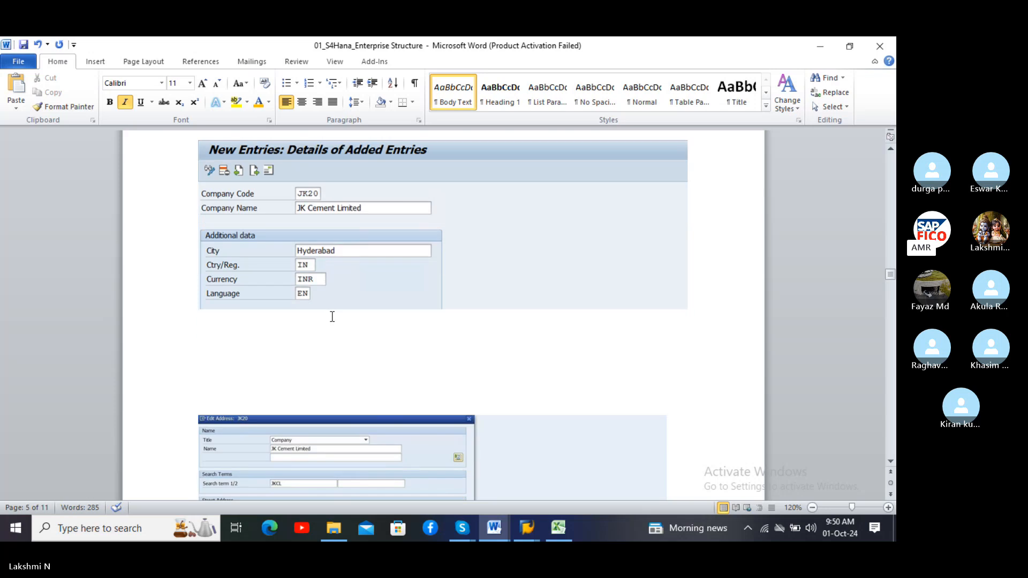
Step: Study the JK20 address details and the Creation of Business Area (OX03) section with its path and business area list
scroll(332, 316, down, 3)
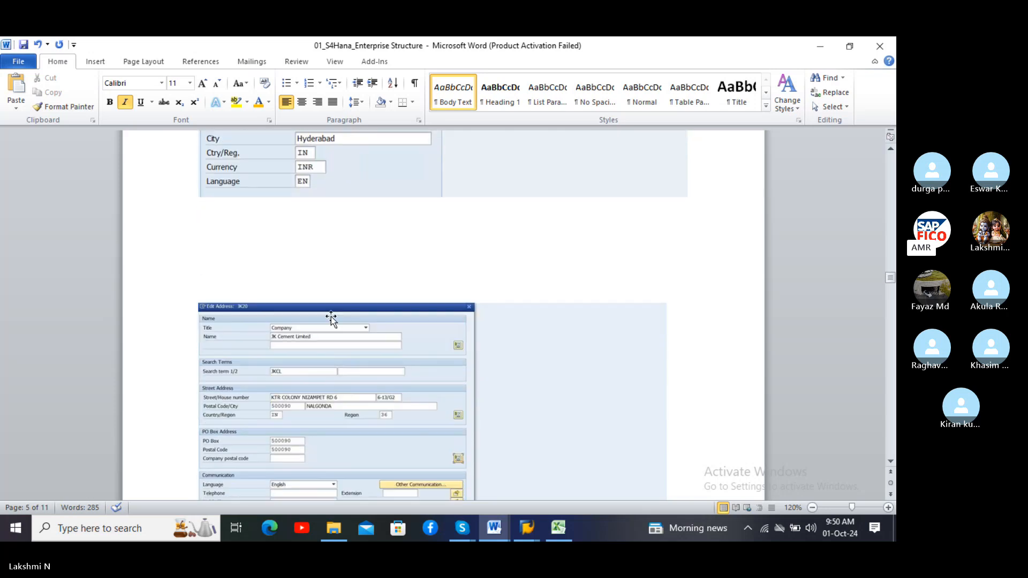
scroll(331, 316, down, 1)
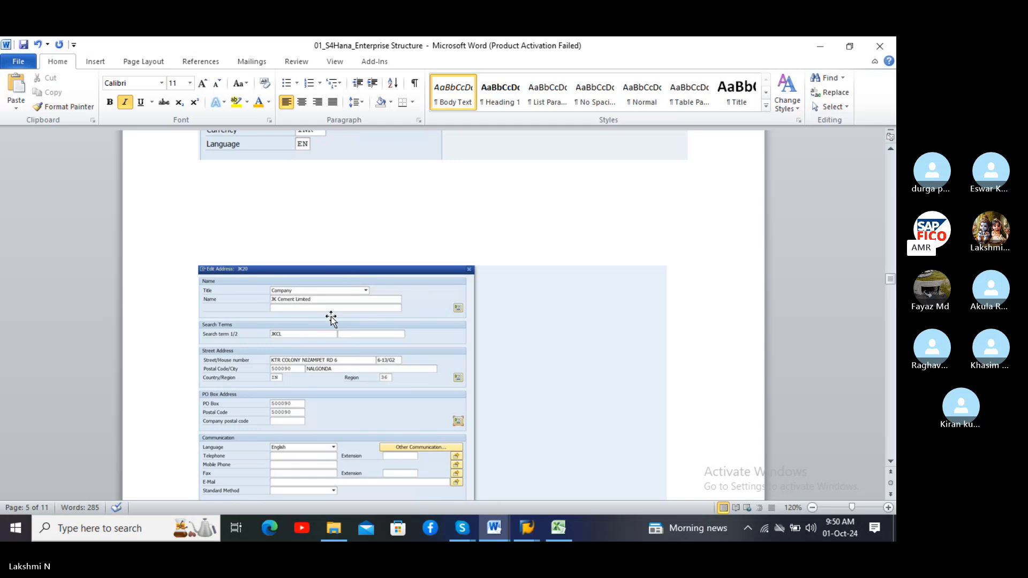
scroll(331, 318, down, 1)
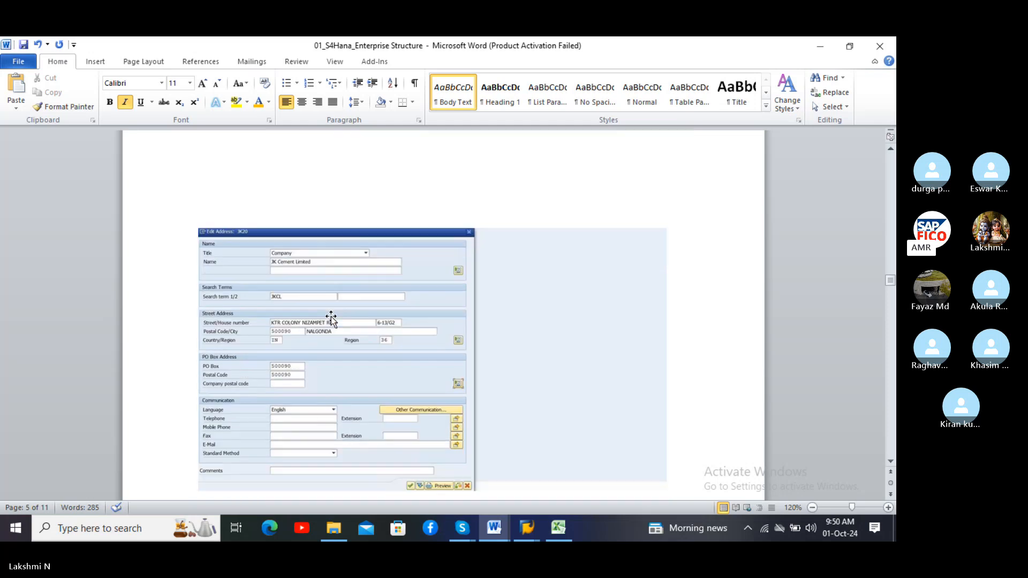
scroll(330, 318, up, 1)
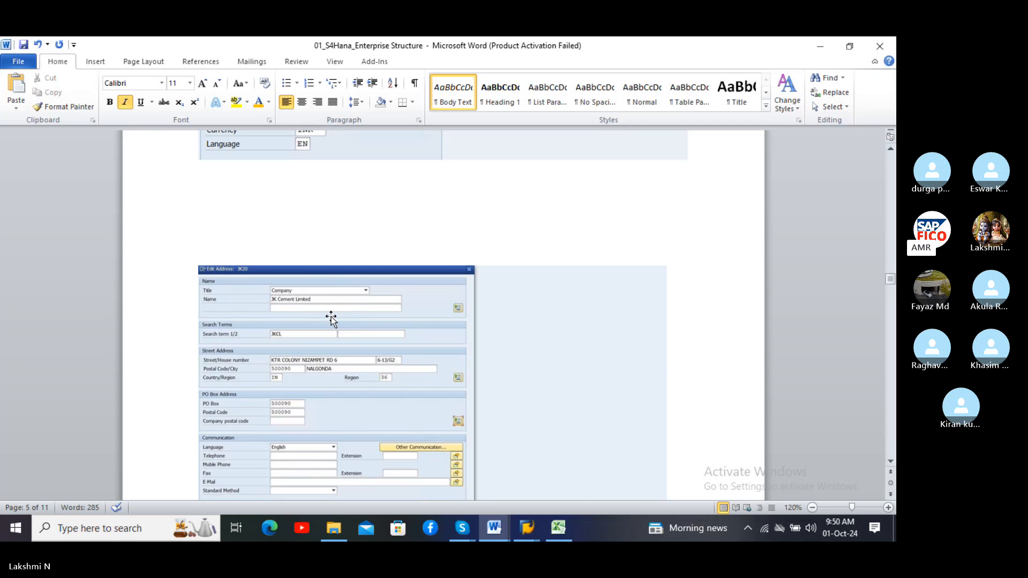
scroll(331, 318, down, 3)
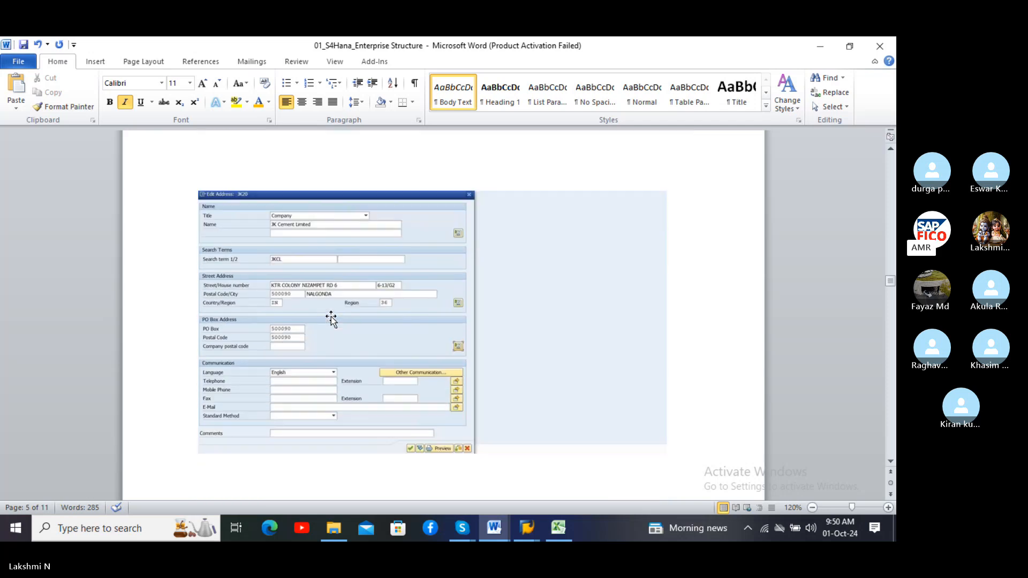
scroll(331, 318, down, 6)
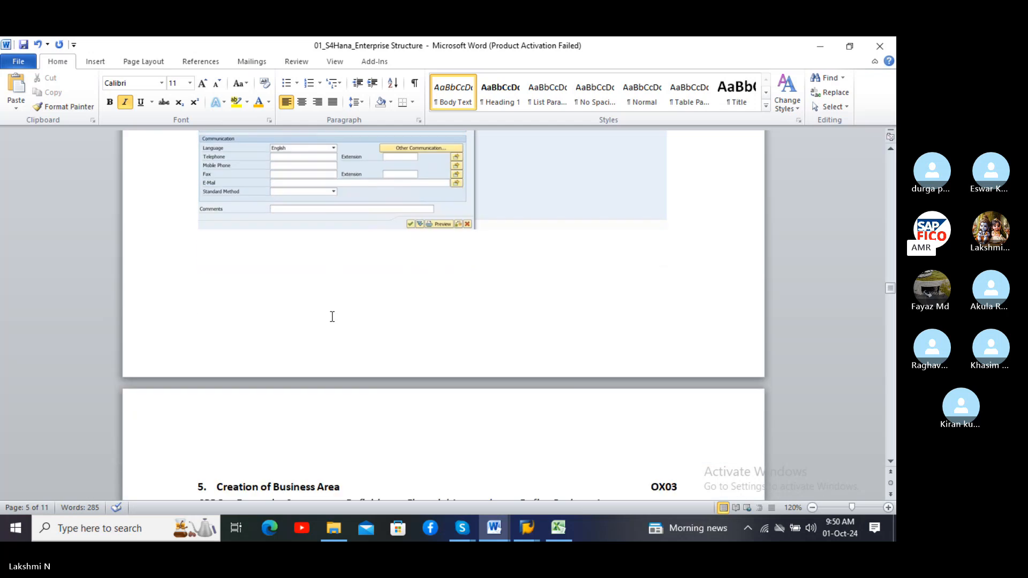
scroll(332, 316, down, 2)
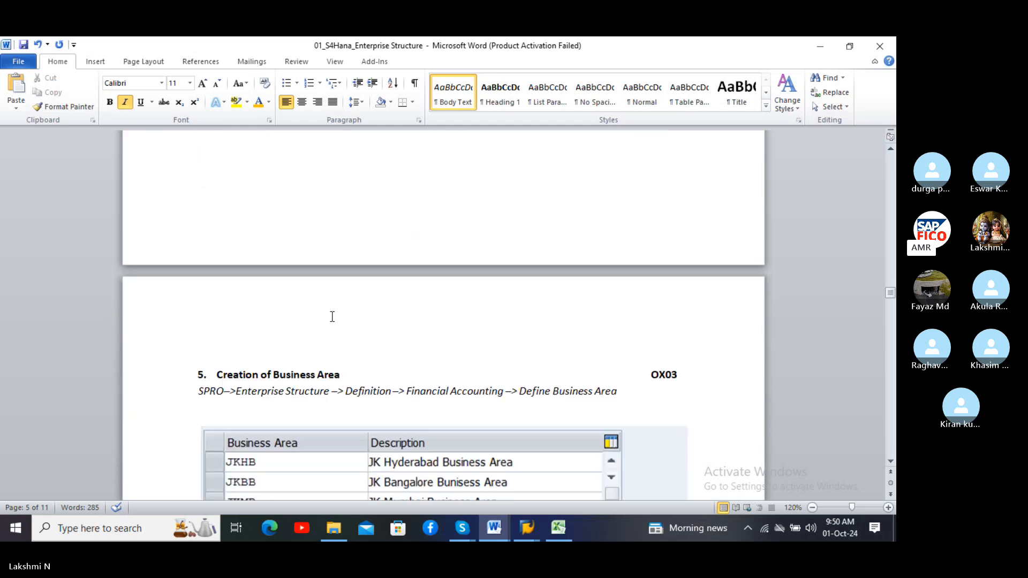
scroll(332, 317, down, 2)
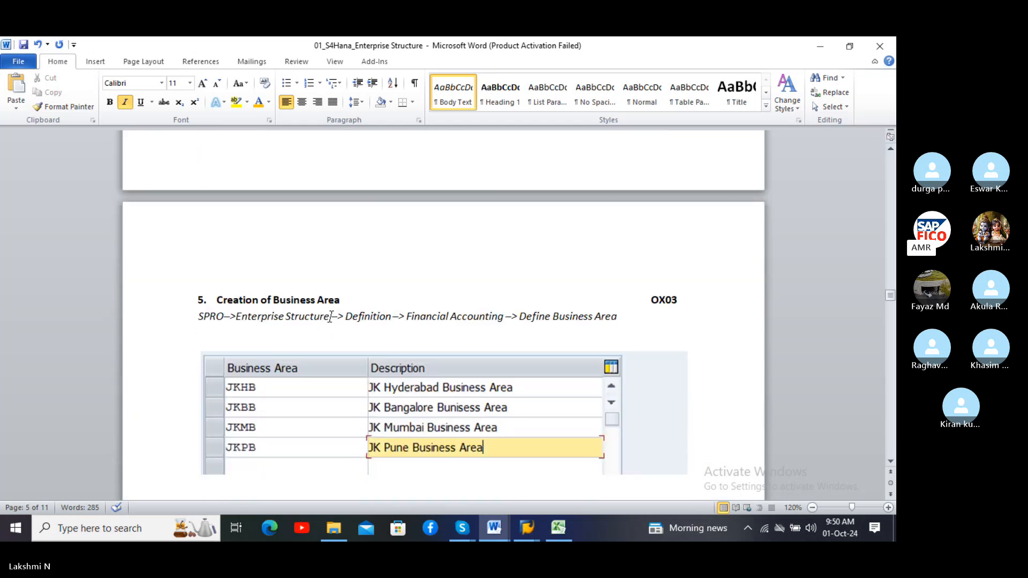
scroll(331, 316, down, 1)
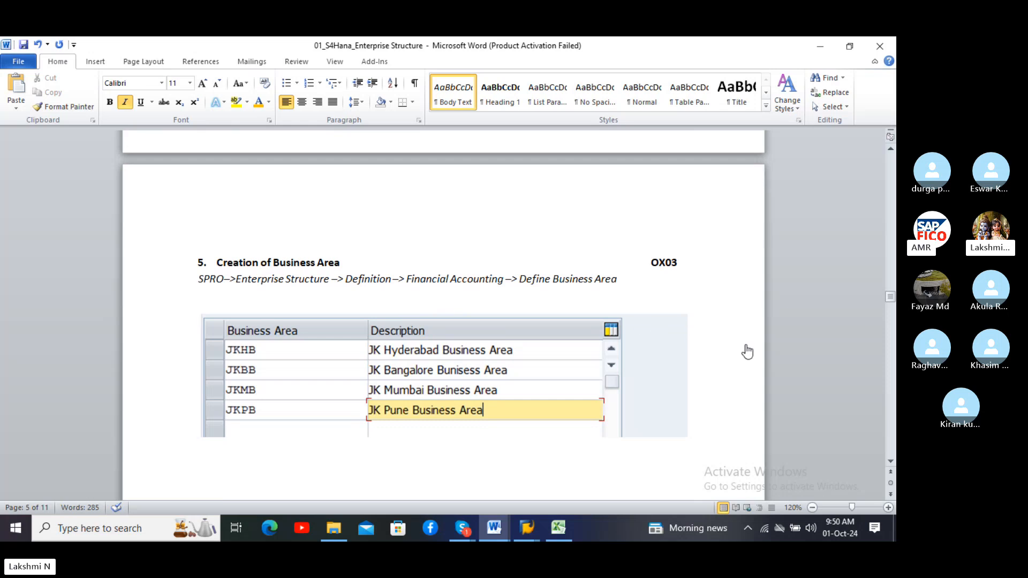
Step: Switch to the Skype meeting and save the shared Word file "1 Enterprise Structure PROJECT 1" from the chat to the Desktop
click(460, 533)
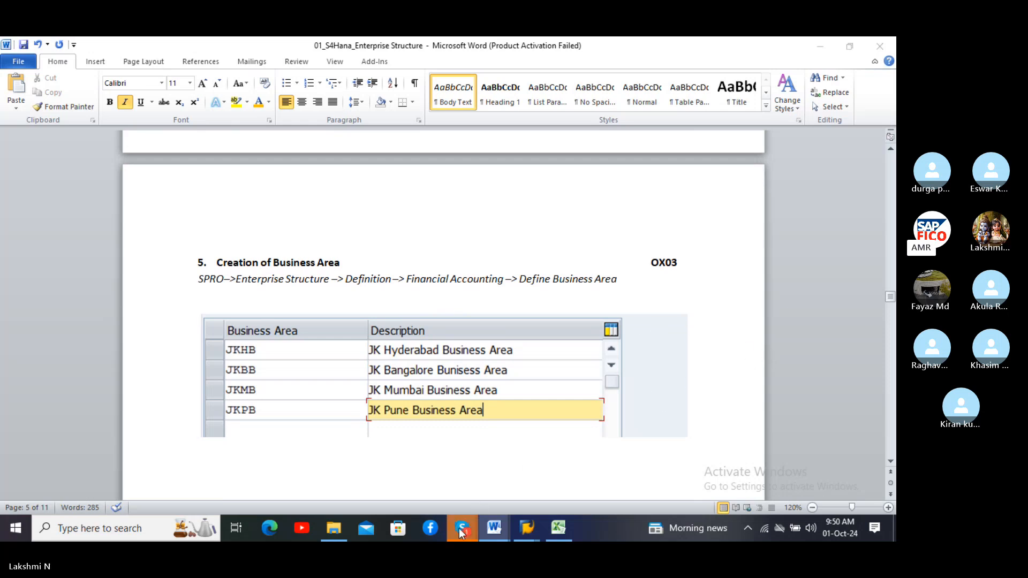
mouse_move(461, 531)
click(437, 483)
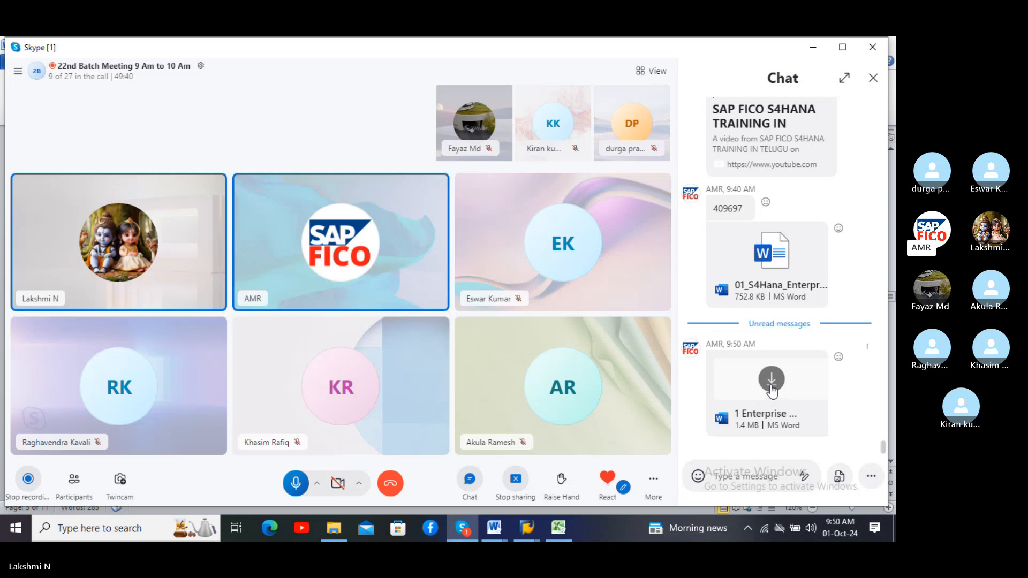
right_click(766, 378)
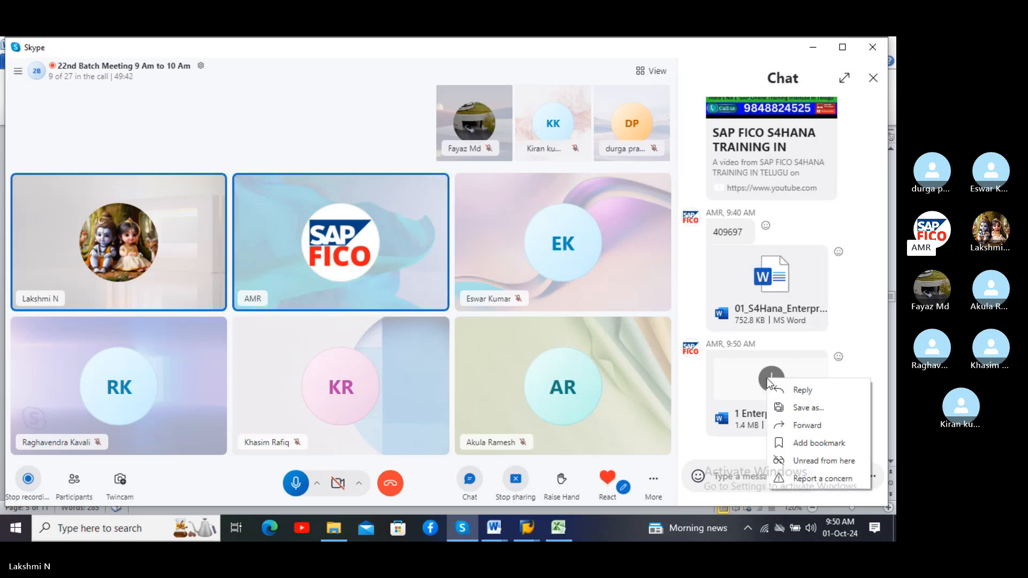
click(788, 410)
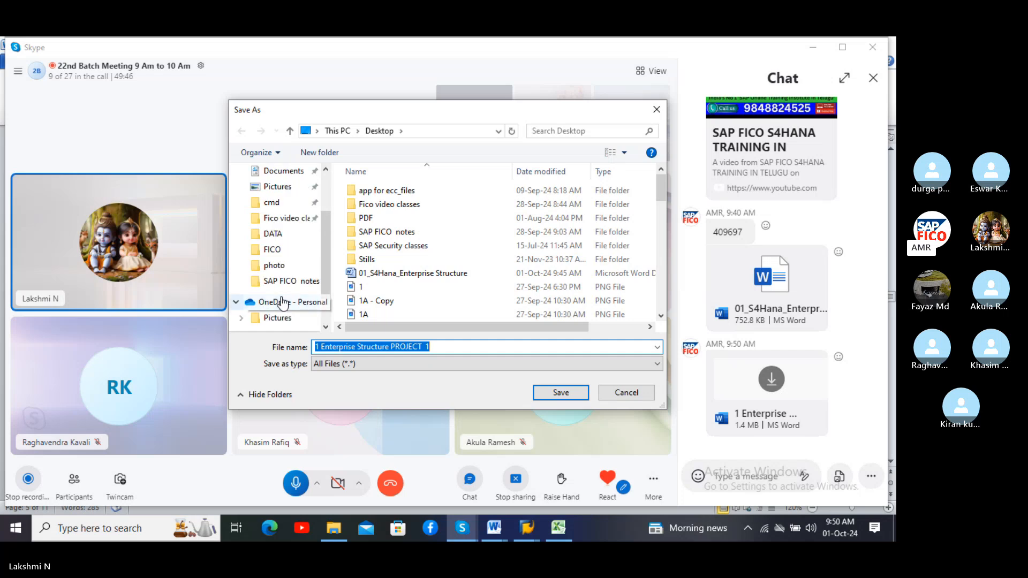
scroll(282, 303, up, 2)
click(557, 396)
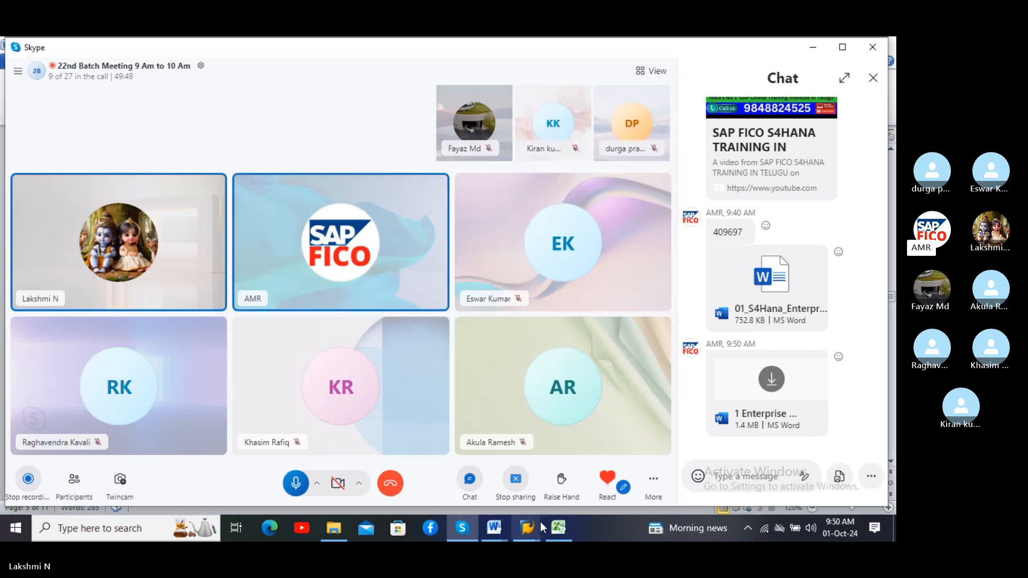
Step: Return to the 01_S4Hana_Enterprise Structure document in Word and view the Creation of Business Area section
click(494, 528)
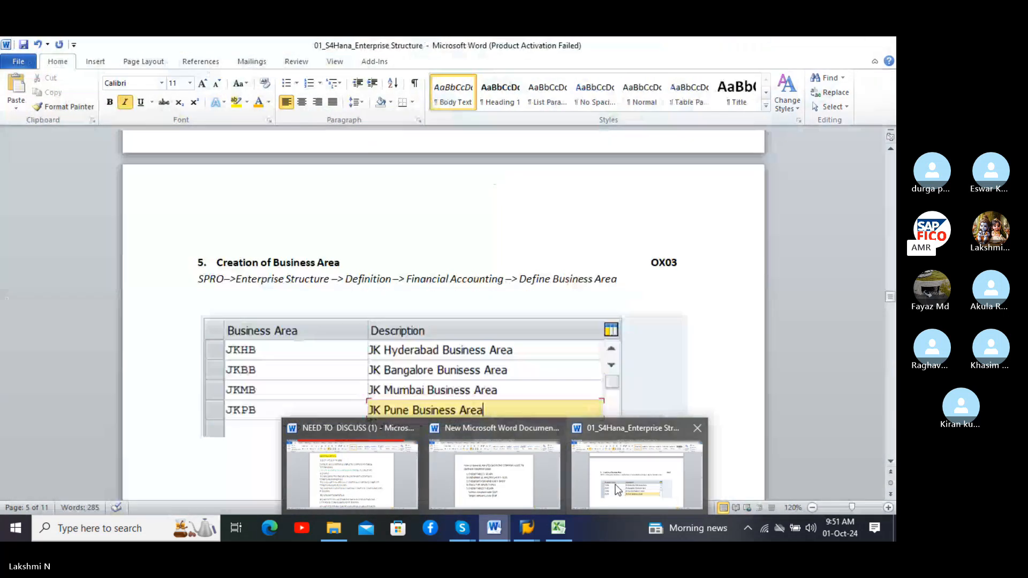
click(616, 489)
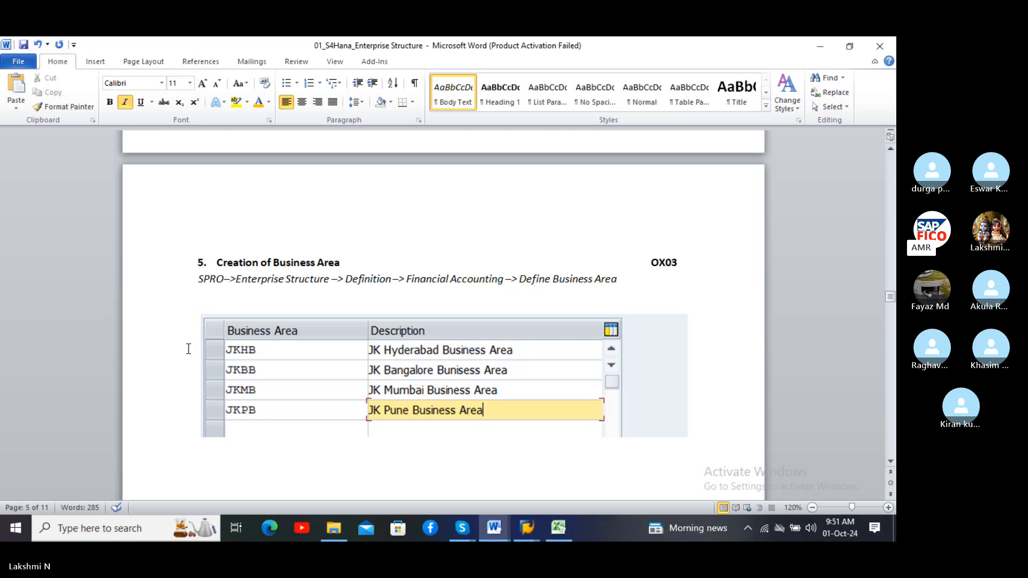
scroll(293, 357, down, 1)
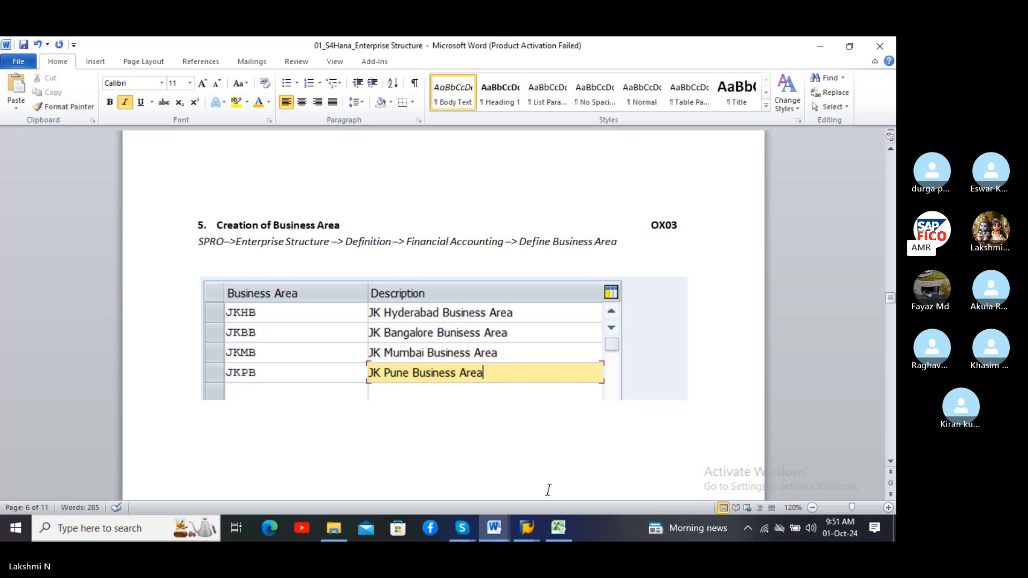
Step: Switch back to the Skype meeting window with the chat and its shared files
click(738, 447)
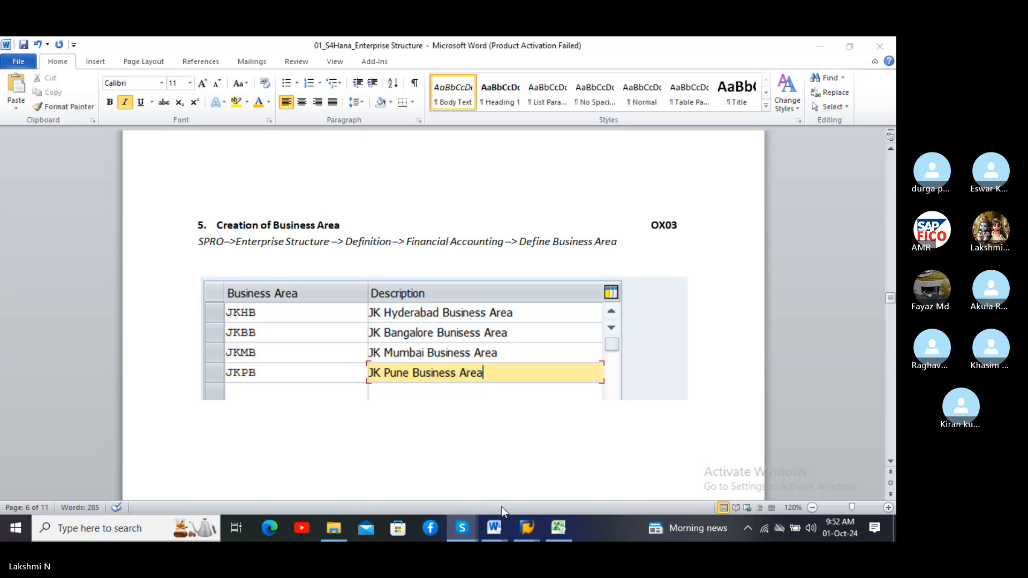
mouse_move(459, 533)
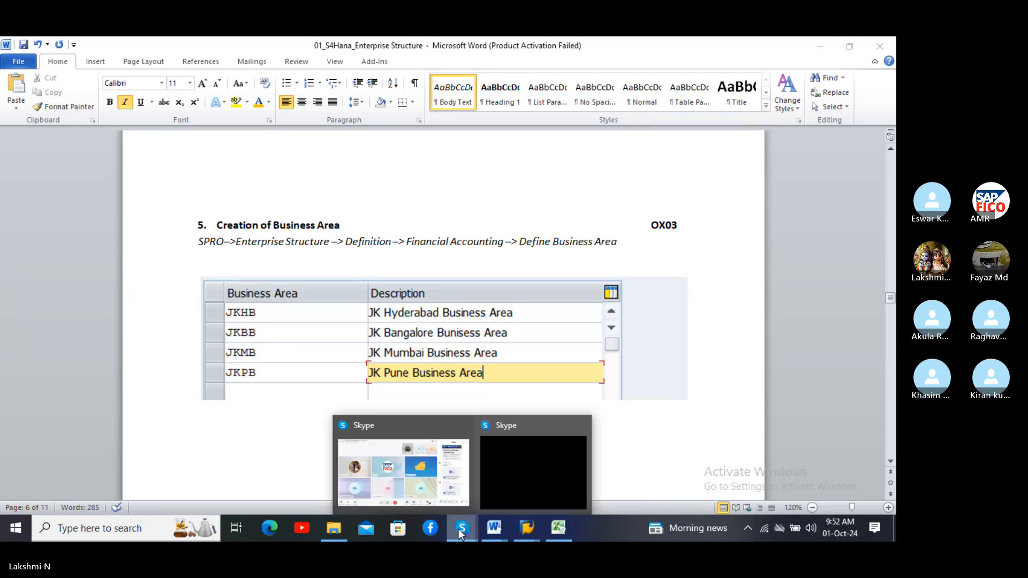
click(423, 478)
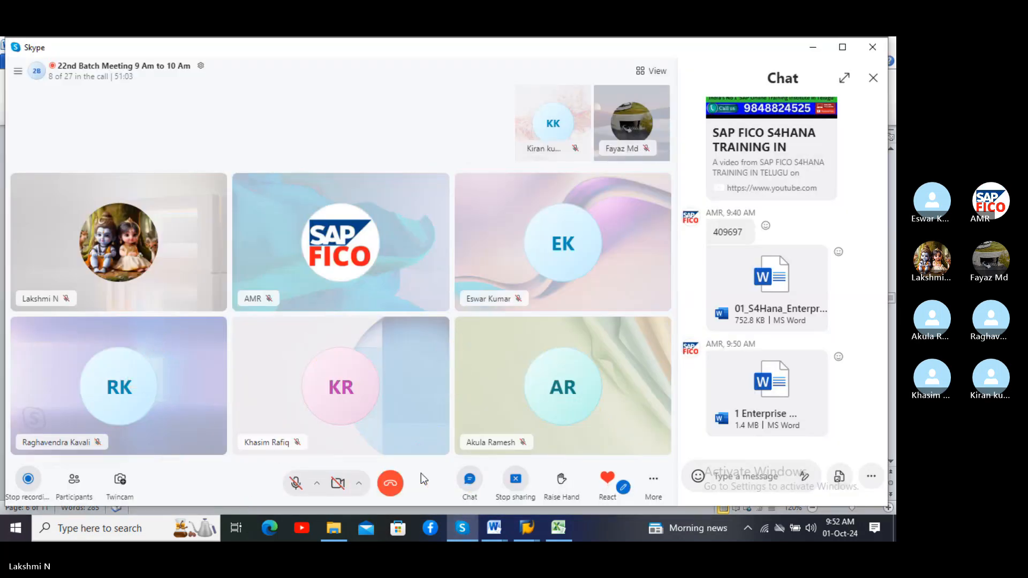